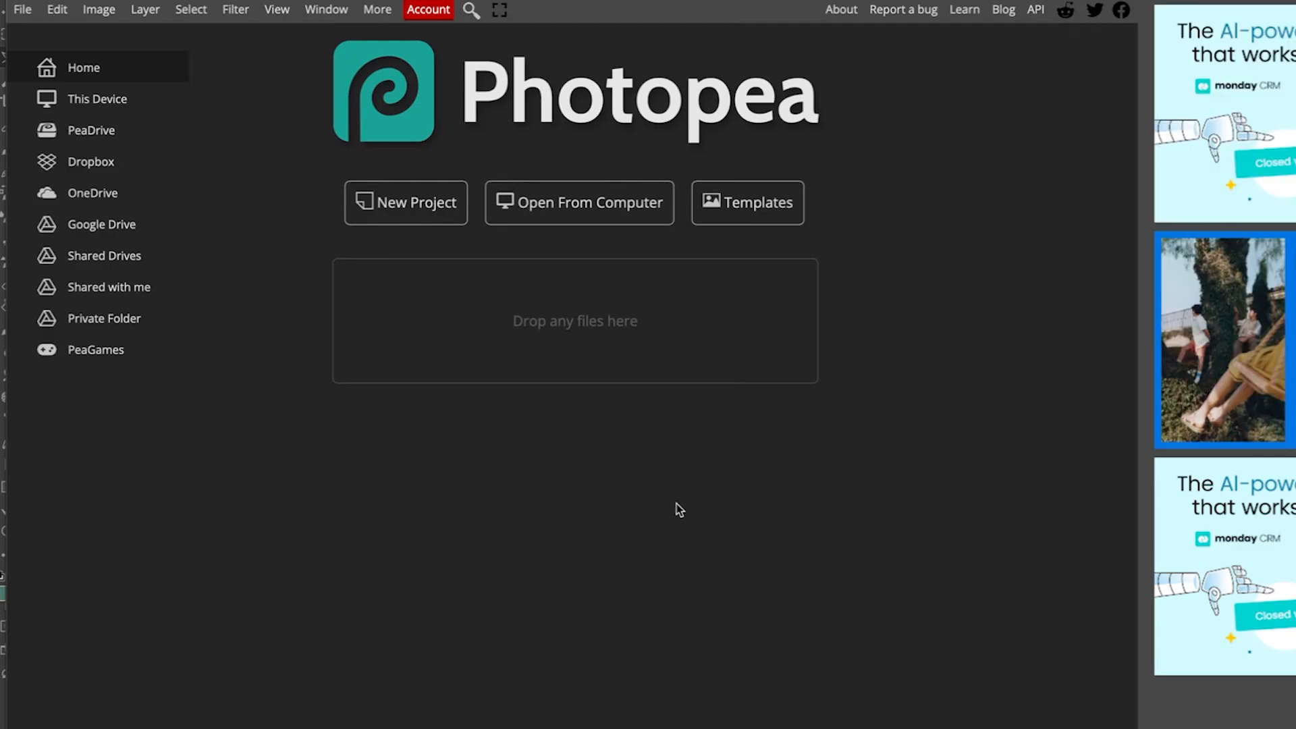
Step: Create a new 3000 × 3000 pixel project at 300 DPI with a white background
{"action": "left_click", "coordinate": [397, 209]}
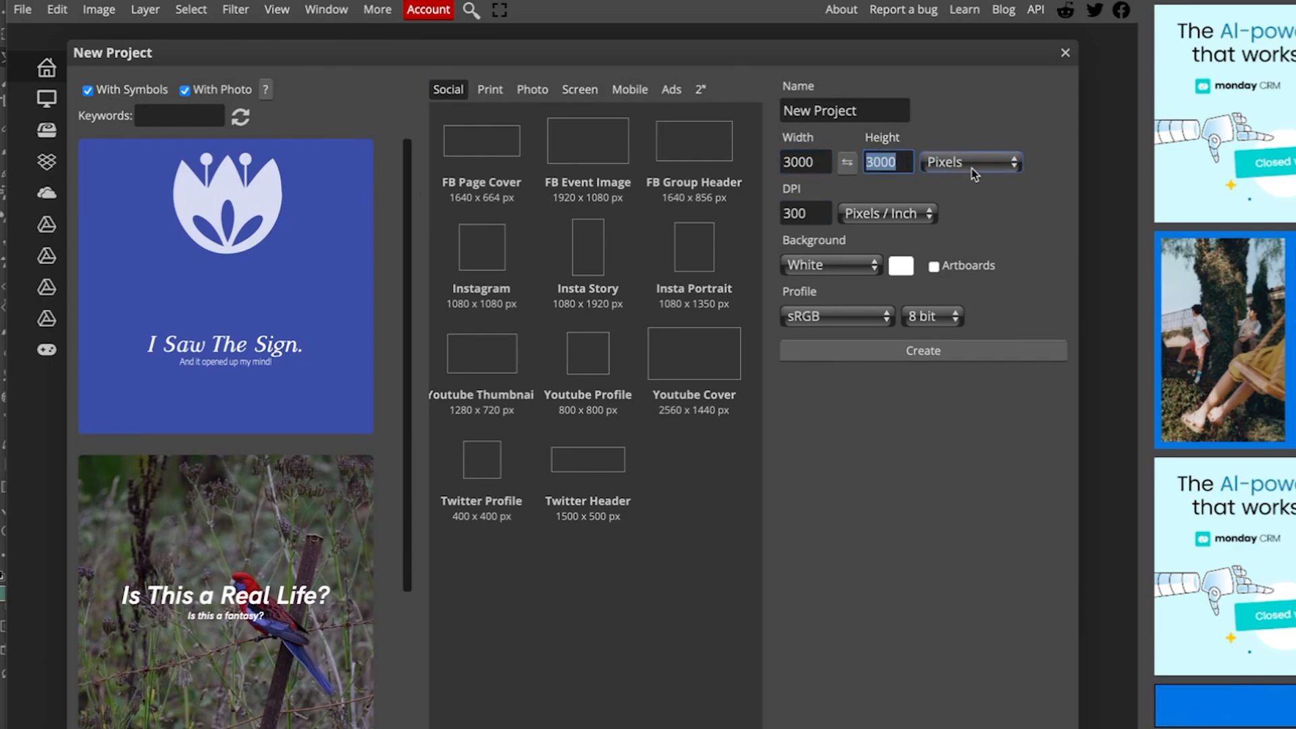
{"action": "left_click", "coordinate": [807, 215]}
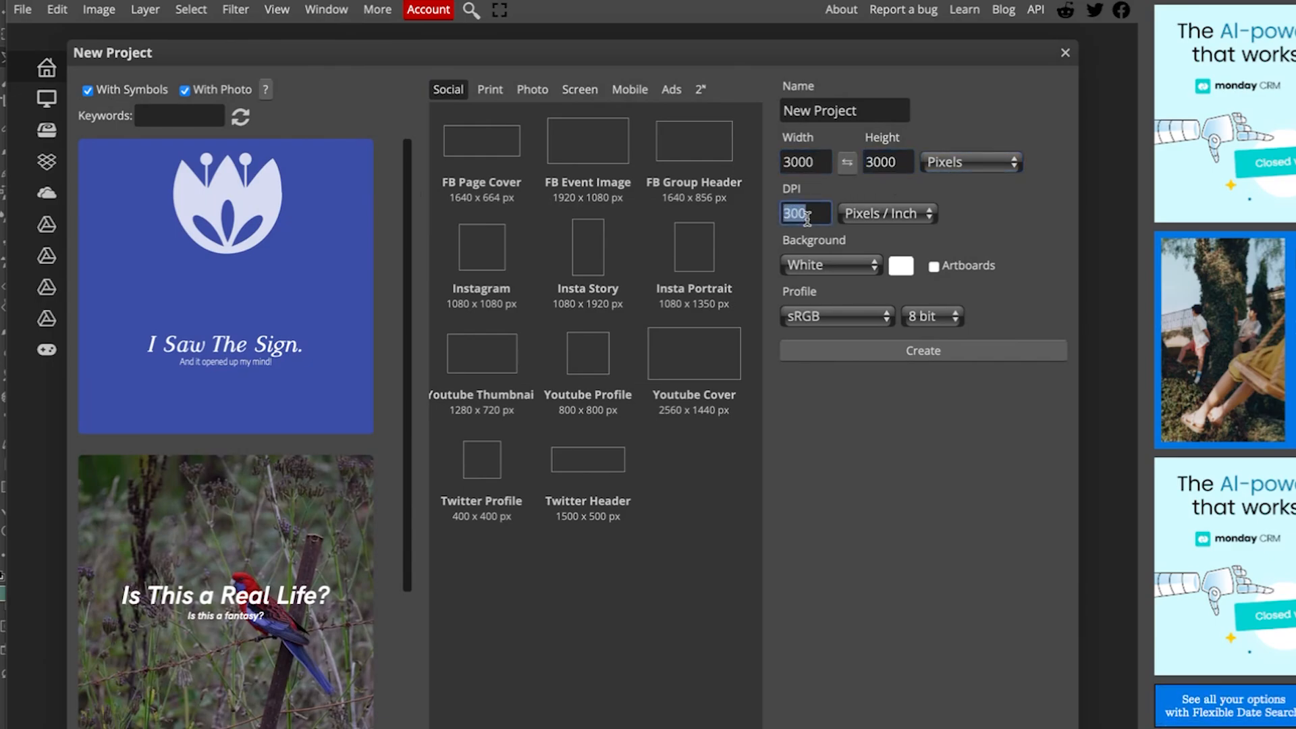
{"action": "left_click", "coordinate": [884, 163]}
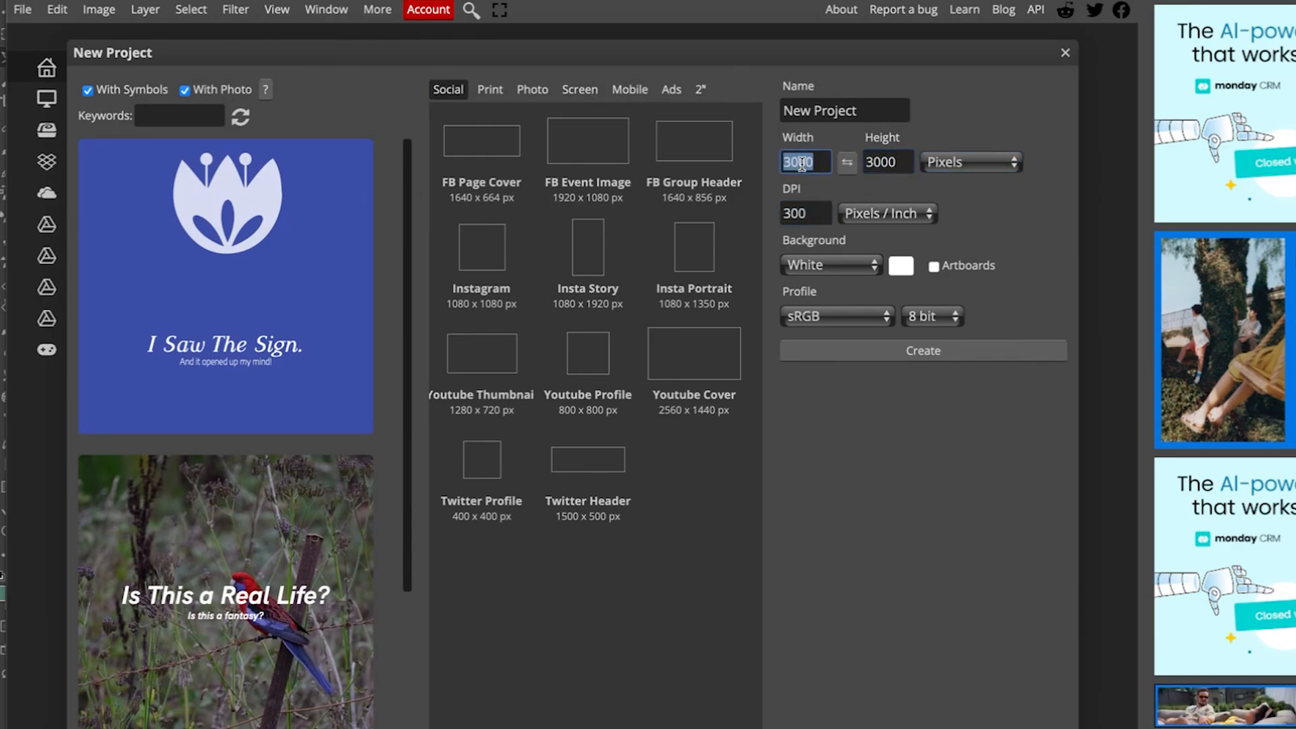
{"action": "left_click", "coordinate": [922, 351]}
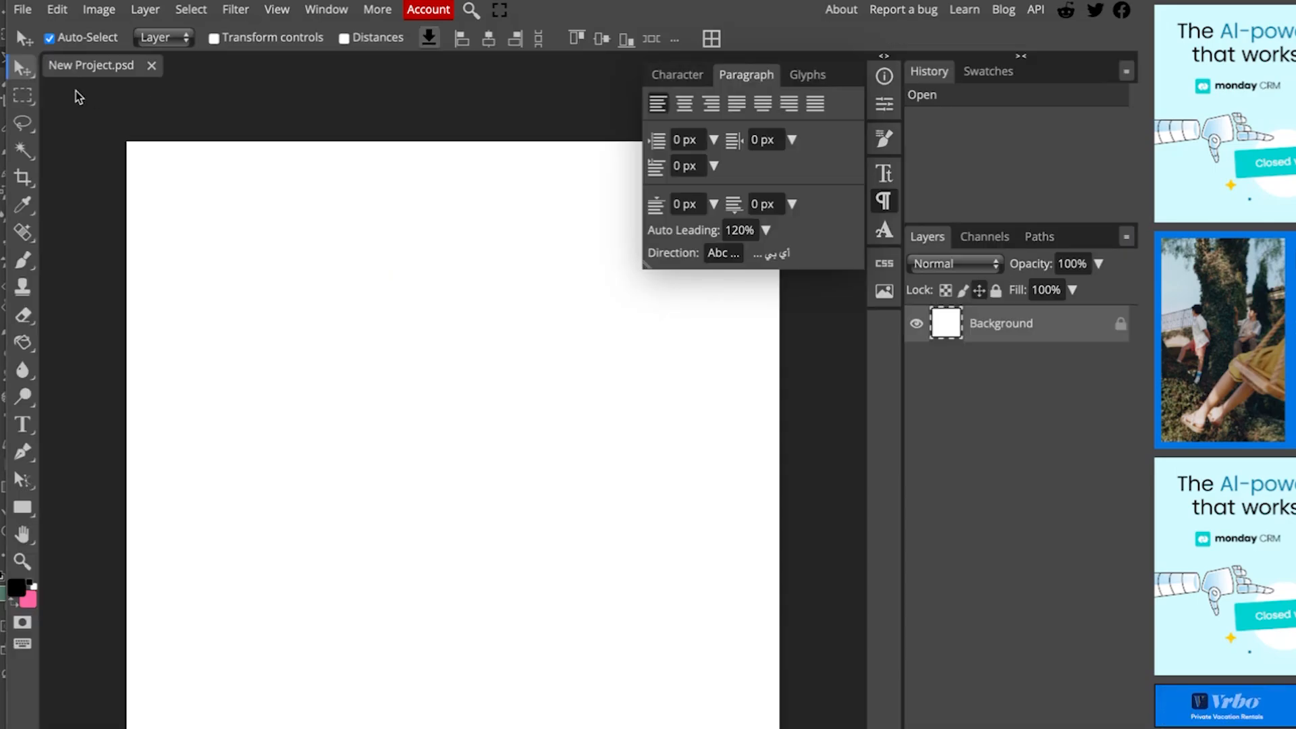
Step: Add a text layer reading TEACHER near the upper edge of the canvas
{"action": "left_click", "coordinate": [23, 425]}
{"action": "left_click", "coordinate": [197, 241]}
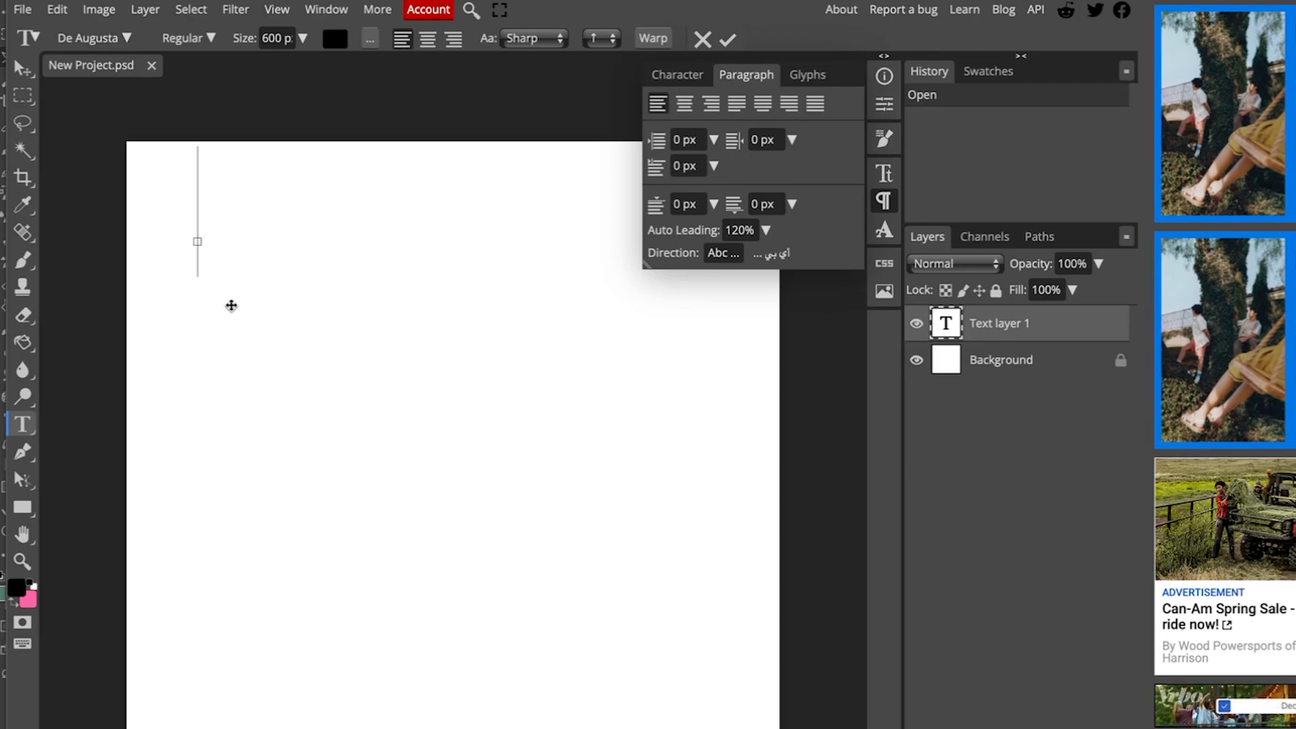
{"action": "type", "text": "TEACH"}
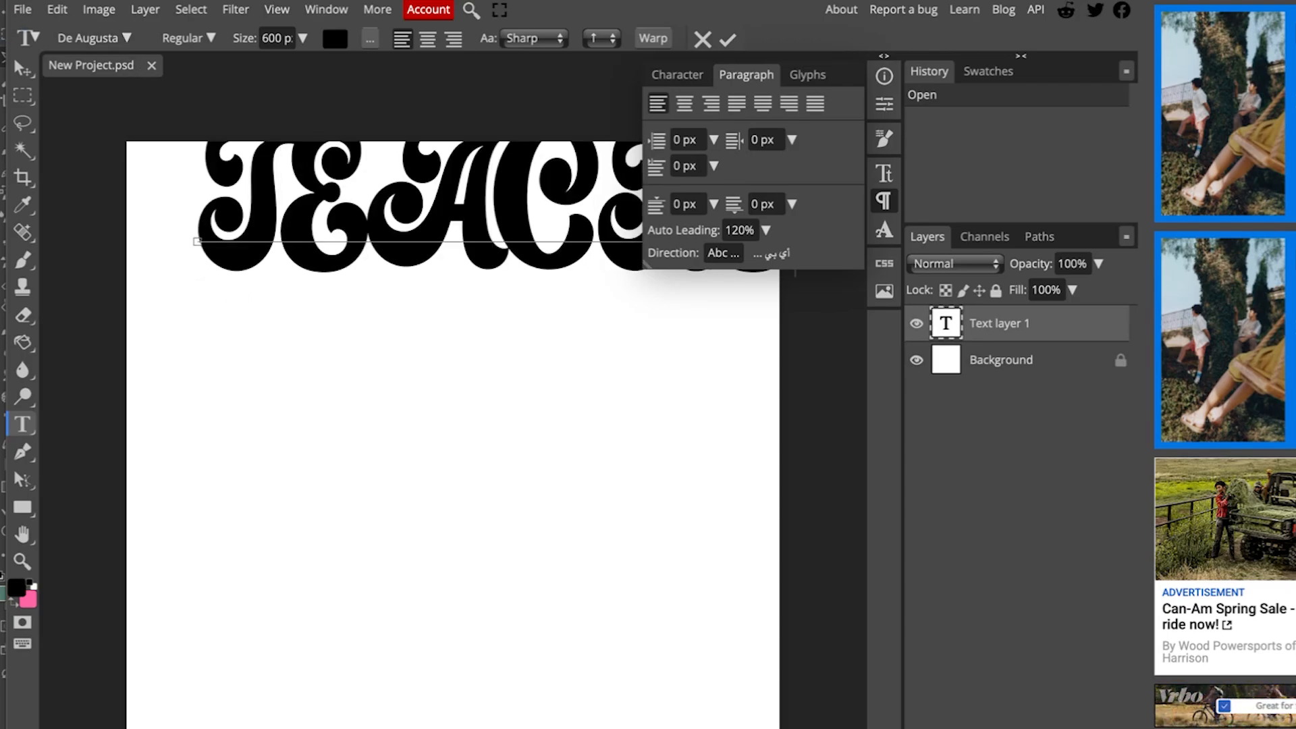
Step: Change the font of the TEACHER text to College Block 2.0 and move the word down to the middle of the canvas
{"action": "key", "text": "ctrl+a"}
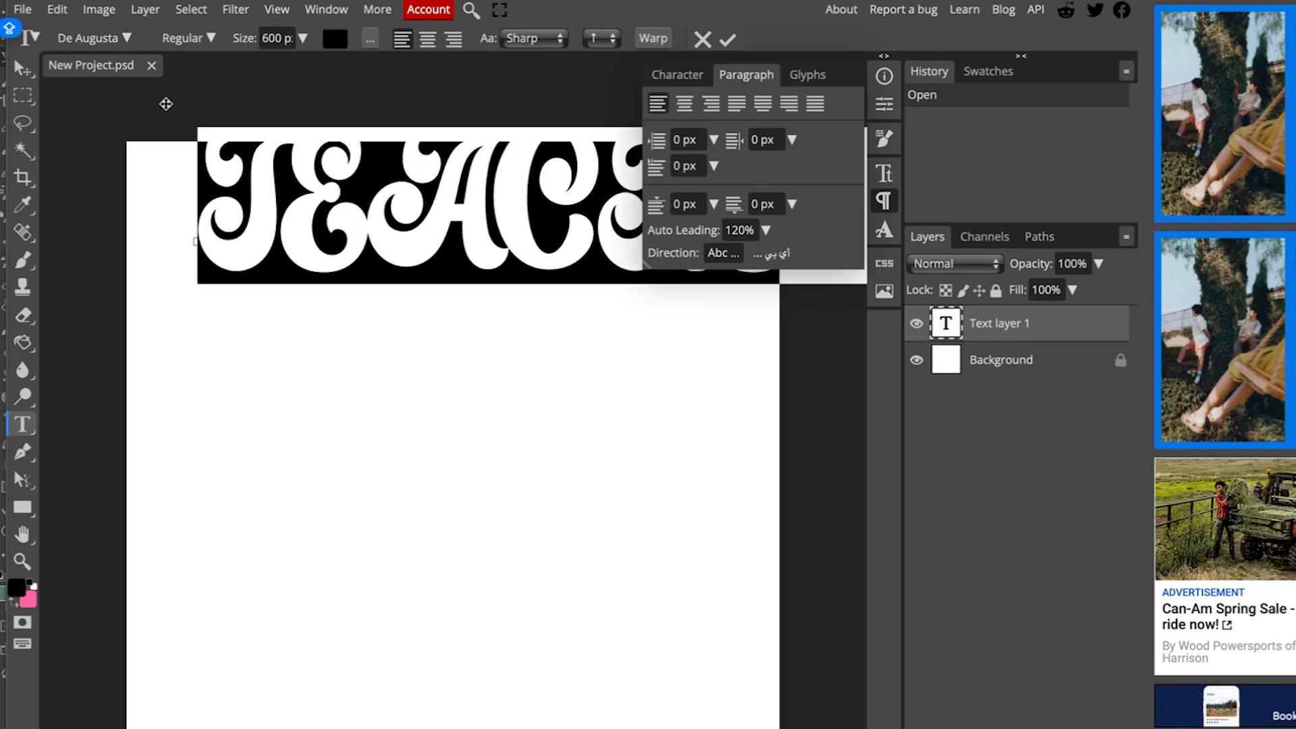
{"action": "left_click", "coordinate": [126, 38]}
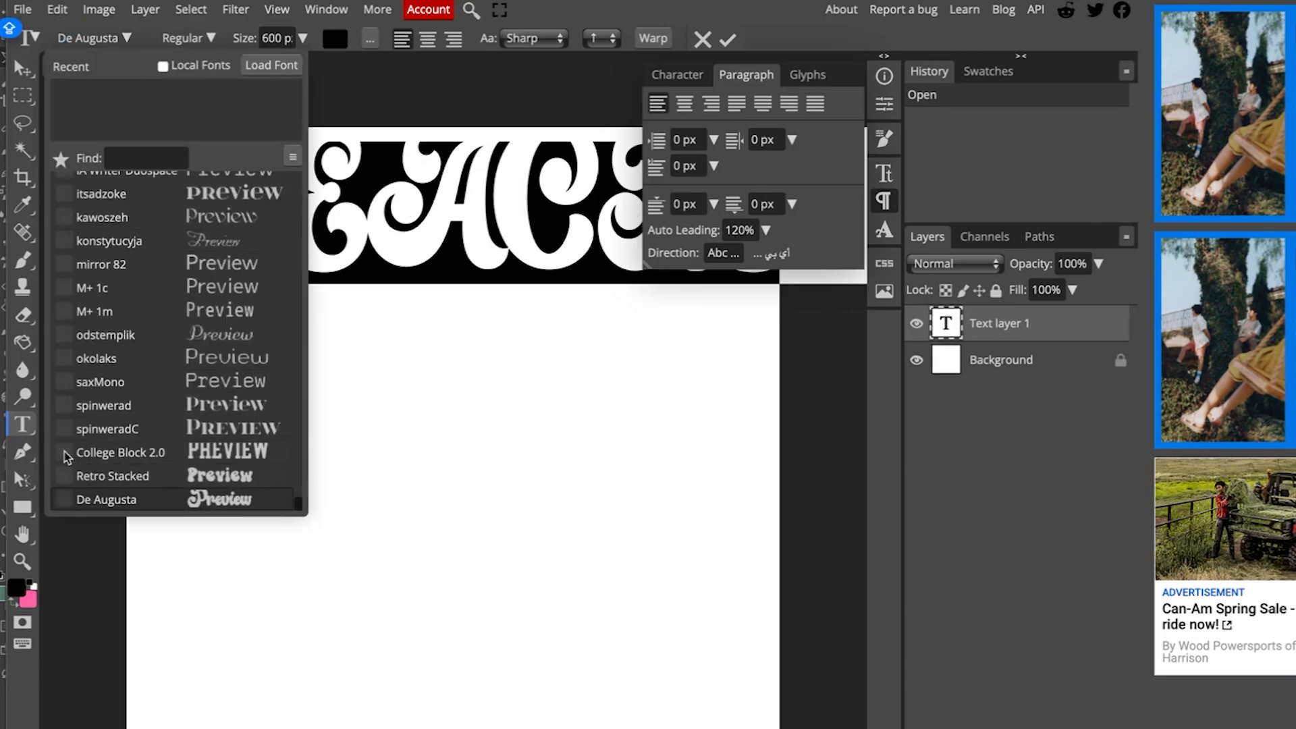
{"action": "left_click", "coordinate": [165, 428]}
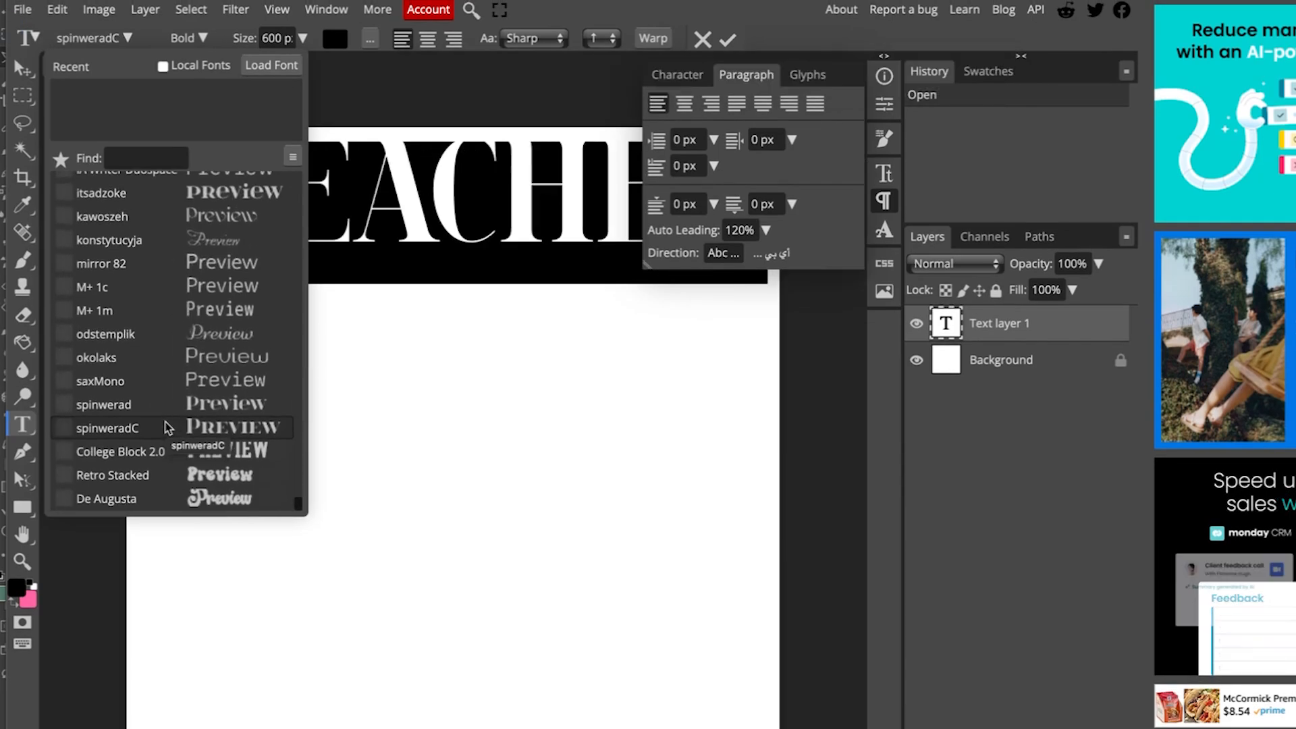
{"action": "left_click", "coordinate": [64, 452]}
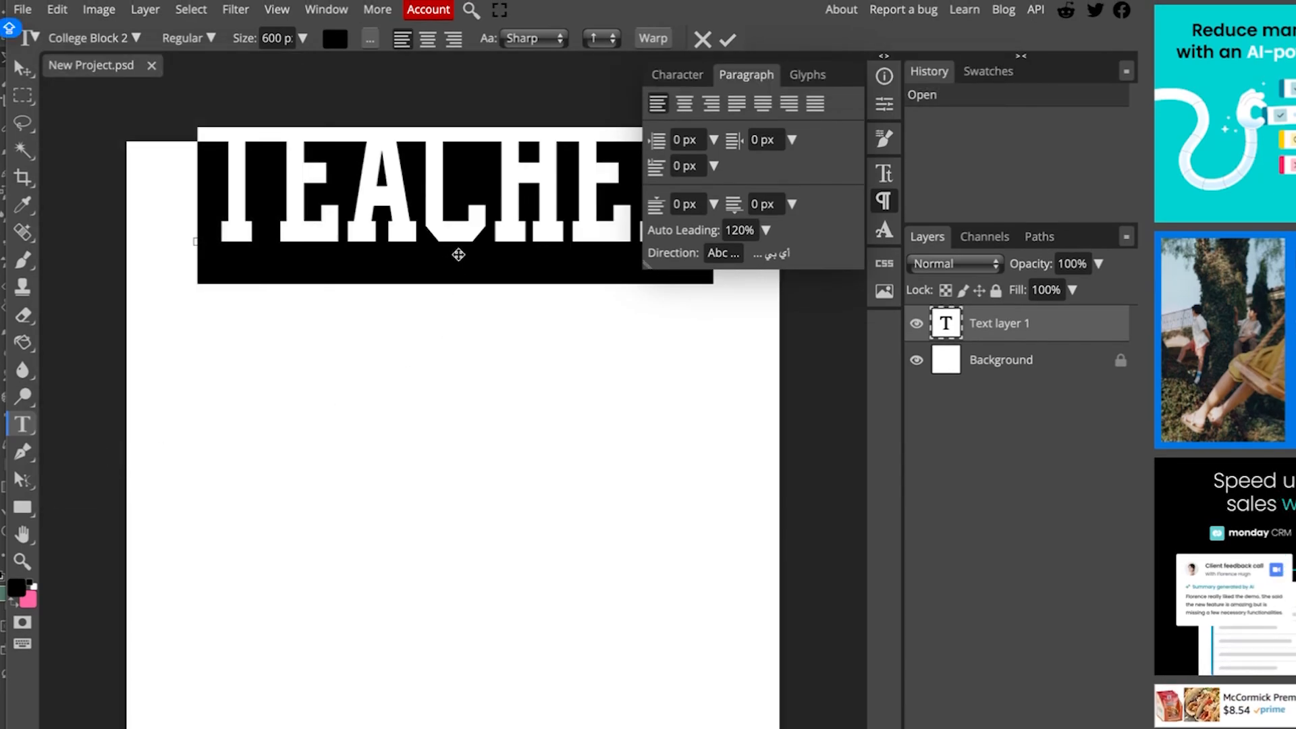
{"action": "left_click", "coordinate": [730, 42]}
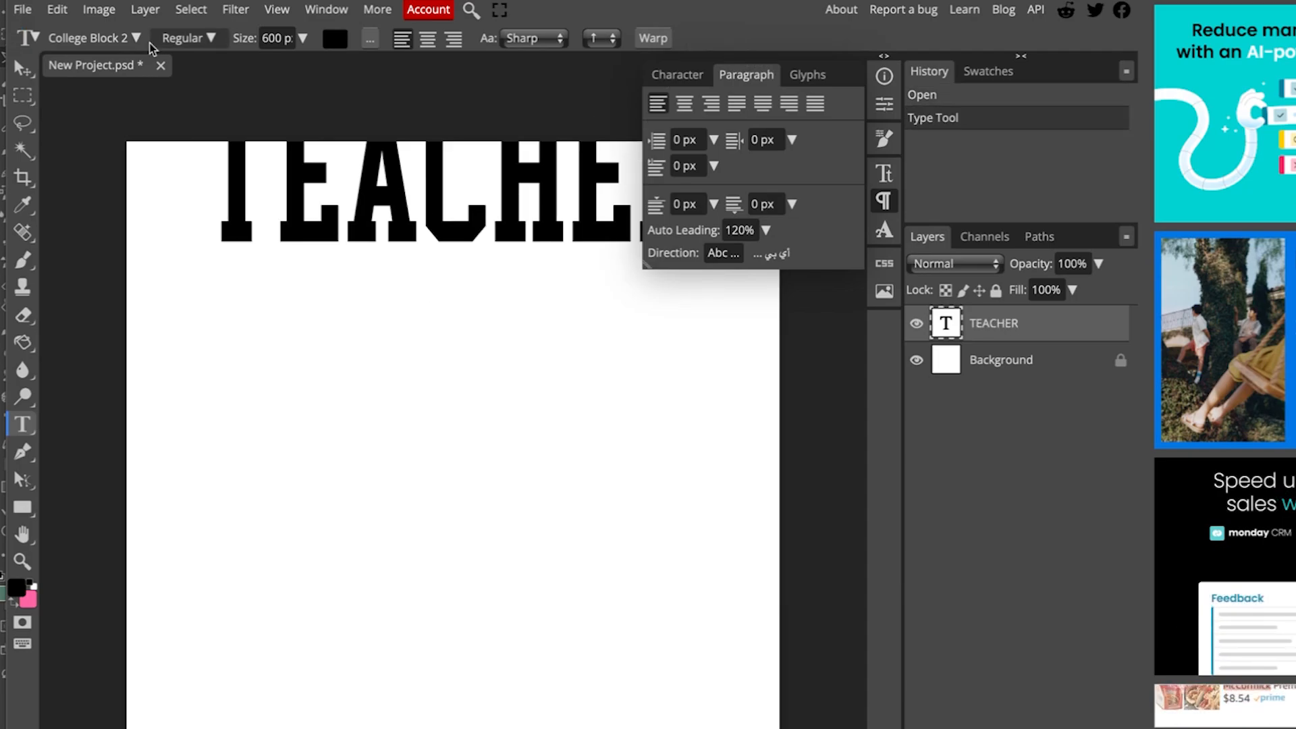
{"action": "left_click", "coordinate": [22, 75]}
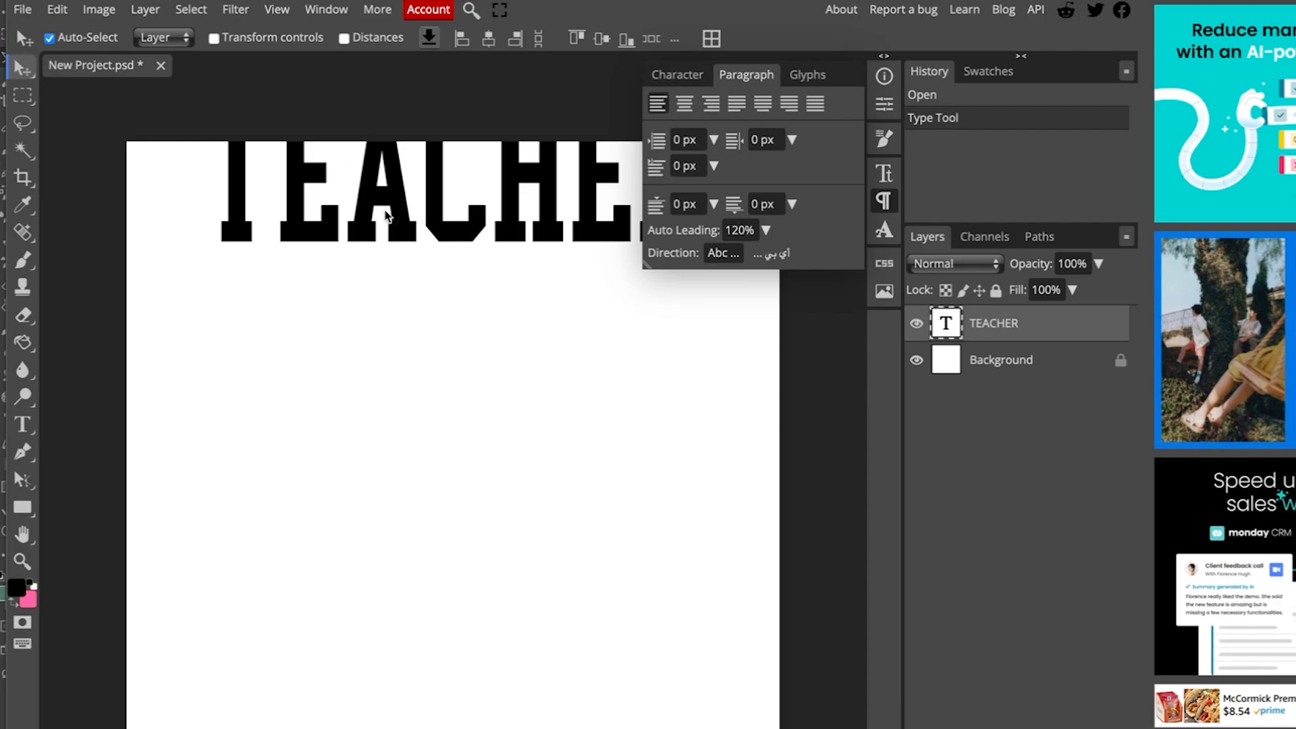
{"action": "left_click_drag", "start_coordinate": [386, 212], "coordinate": [384, 454]}
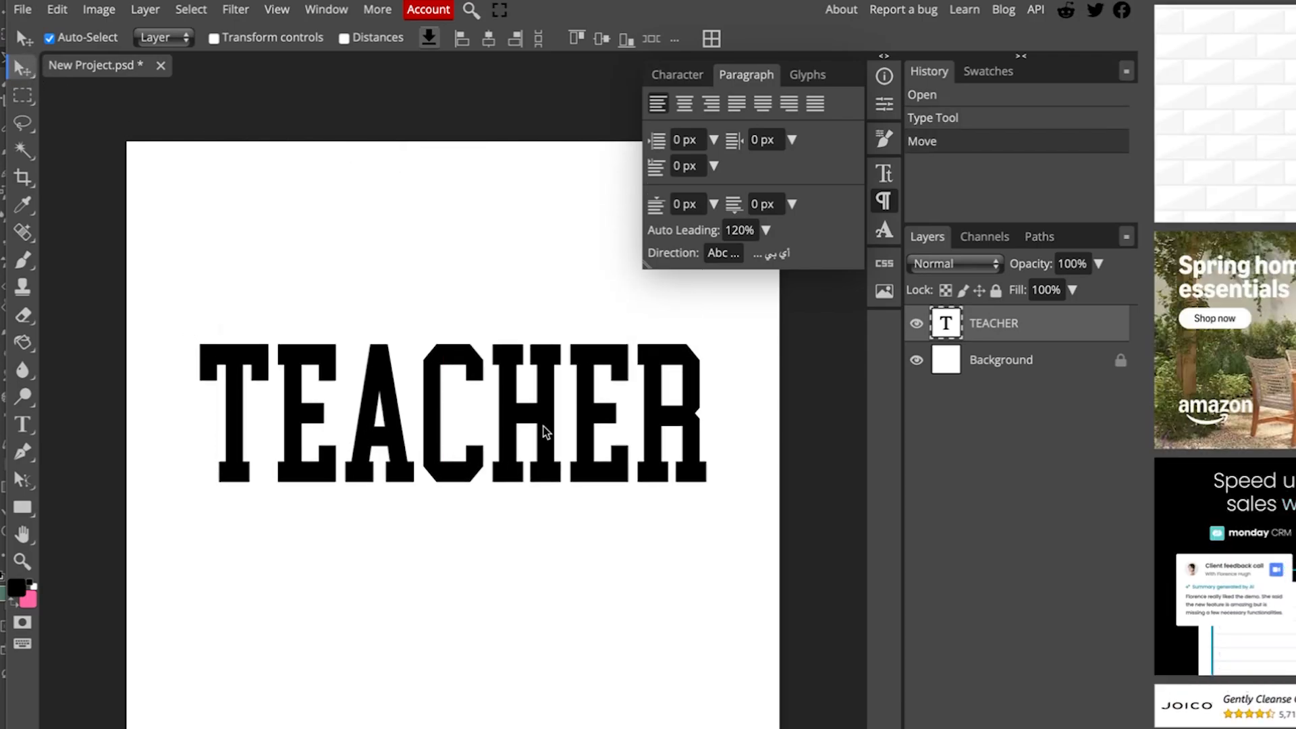
Step: Set the vertical scale of the whole TEACHER text to 125% so the letters are taller
{"action": "left_click", "coordinate": [26, 426]}
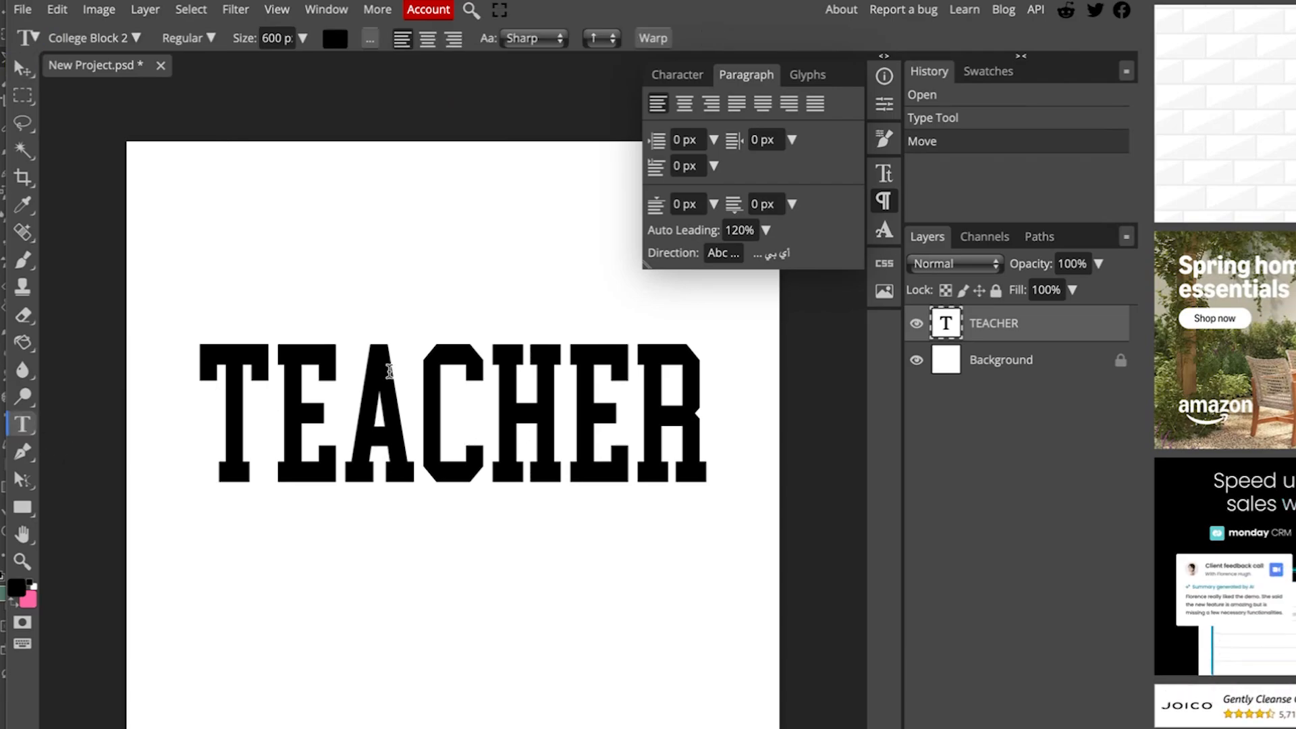
{"action": "left_click", "coordinate": [390, 373]}
{"action": "double_click", "coordinate": [391, 399]}
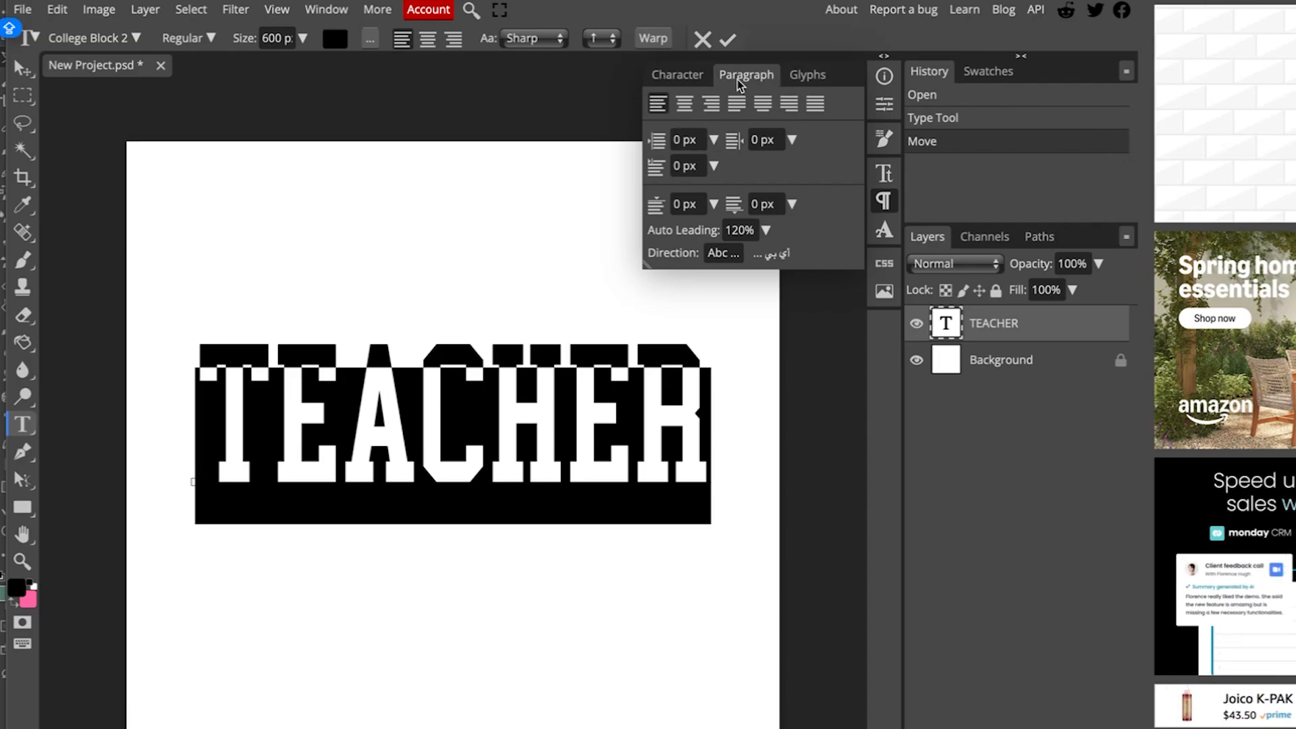
{"action": "left_click", "coordinate": [680, 78]}
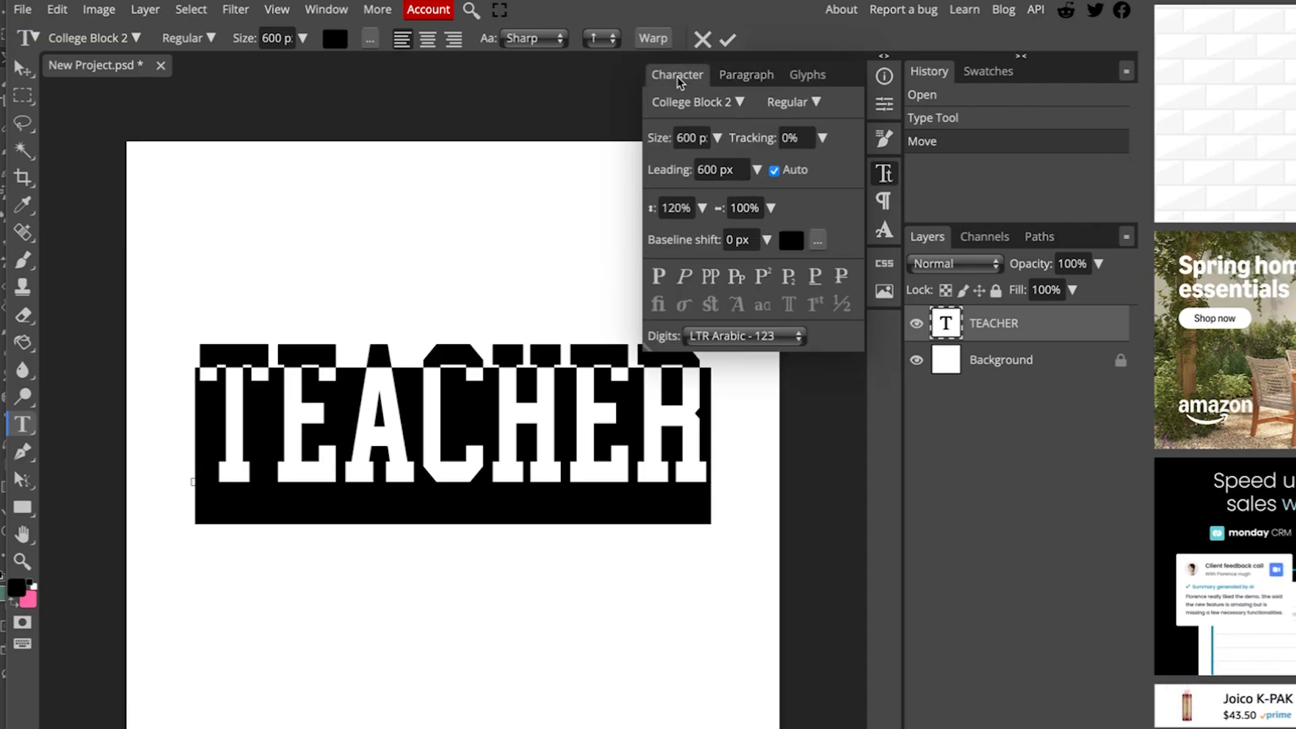
{"action": "left_click", "coordinate": [703, 208]}
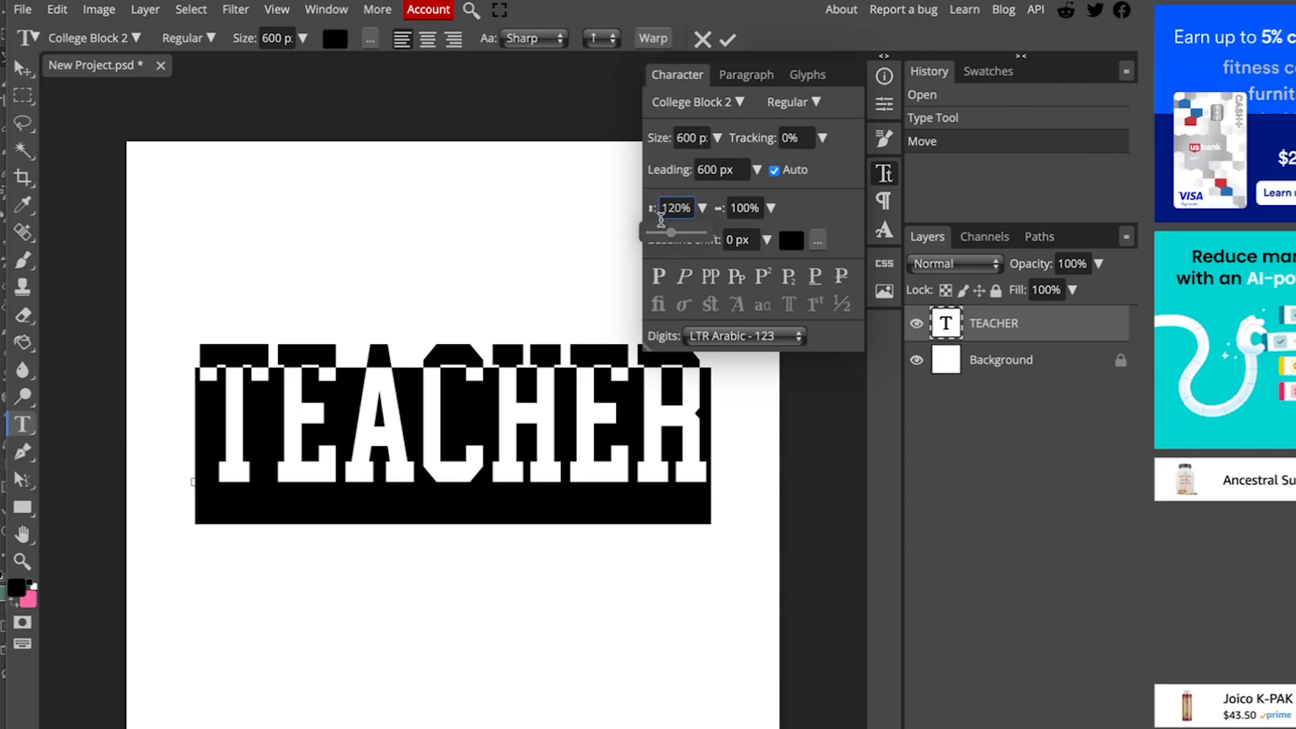
{"action": "left_click_drag", "start_coordinate": [675, 238], "coordinate": [670, 238]}
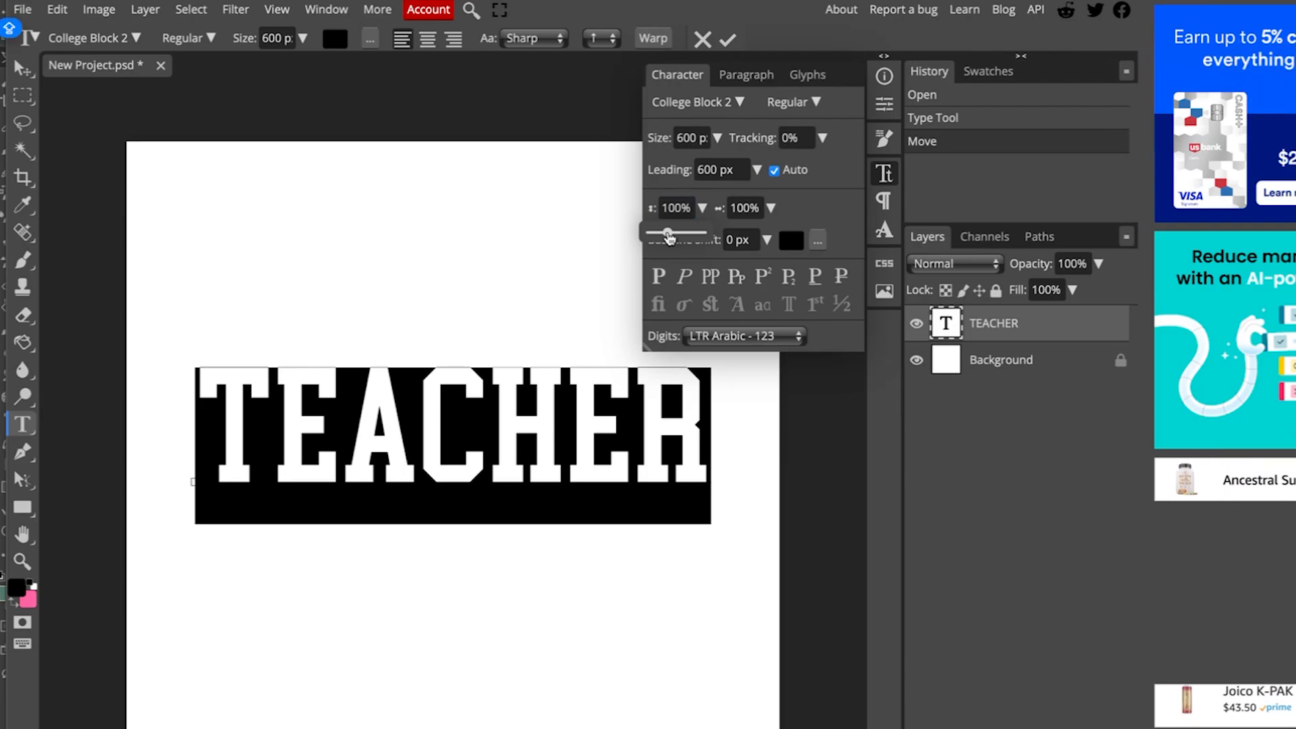
{"action": "left_click_drag", "start_coordinate": [668, 236], "coordinate": [673, 237]}
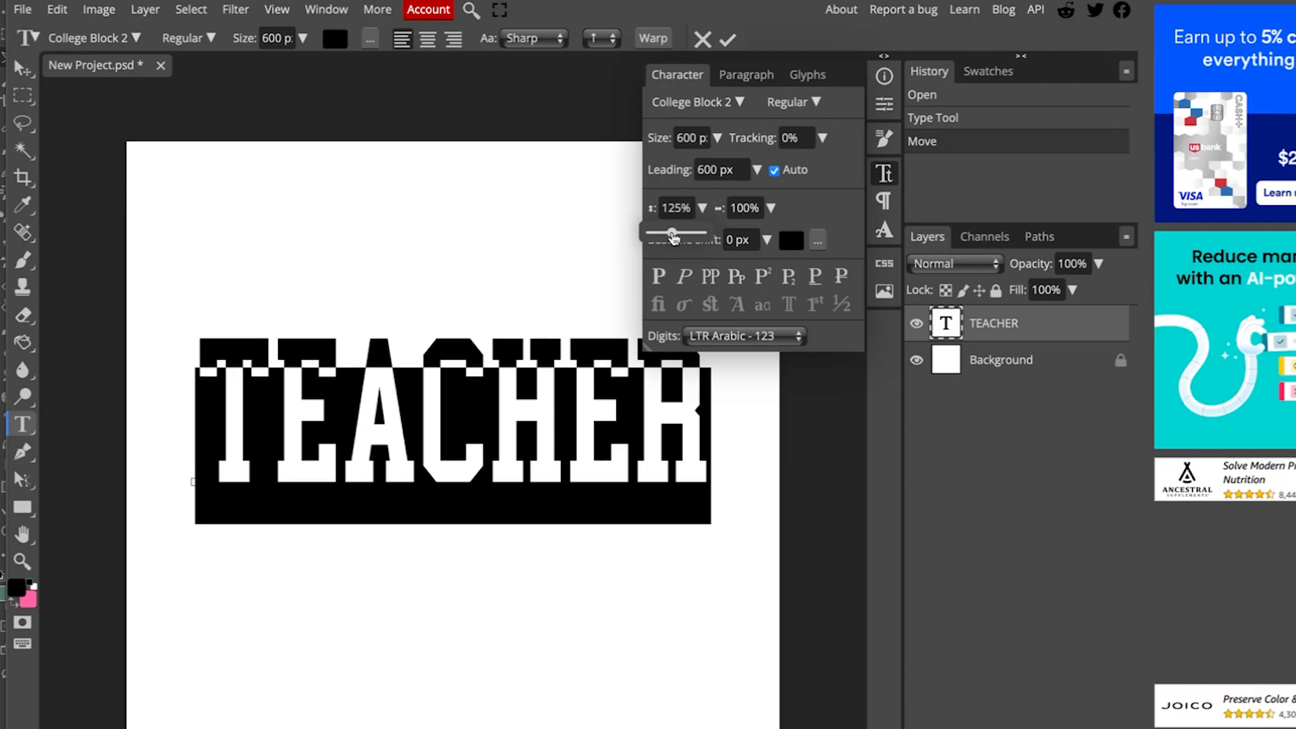
{"action": "left_click", "coordinate": [676, 206]}
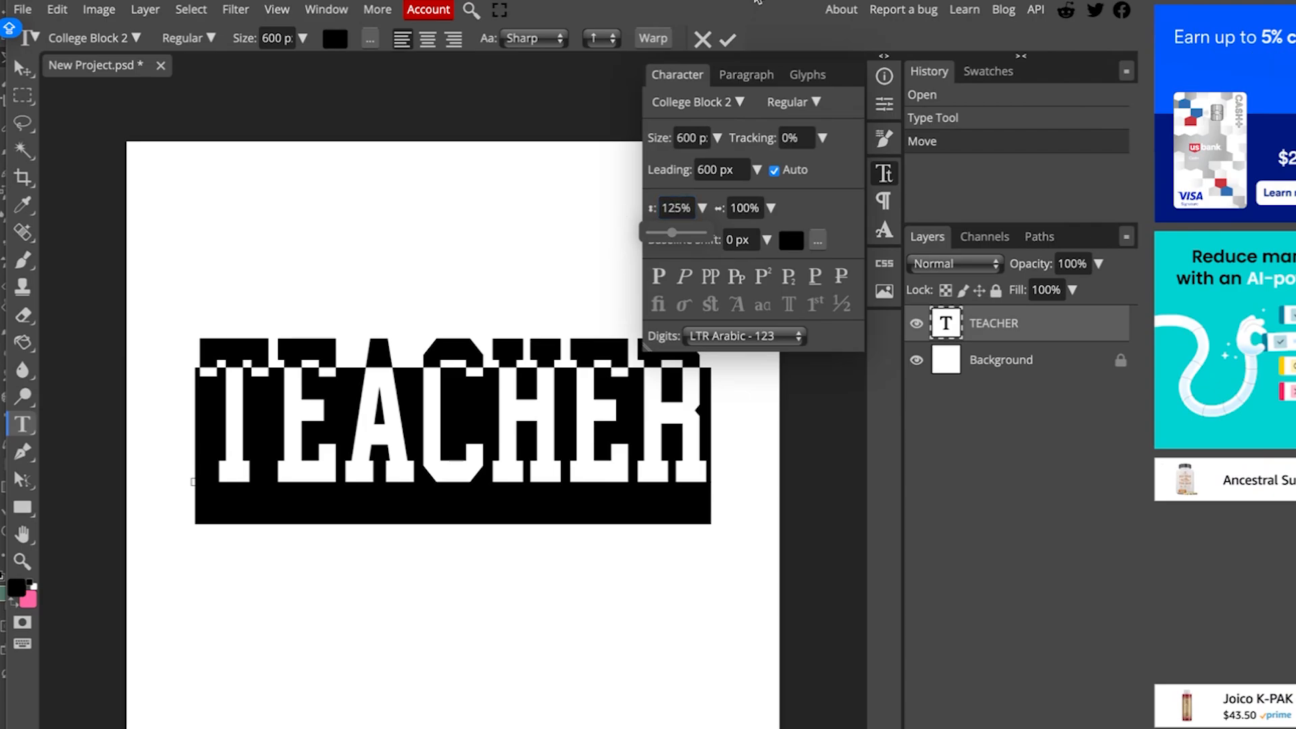
{"action": "left_click", "coordinate": [727, 40]}
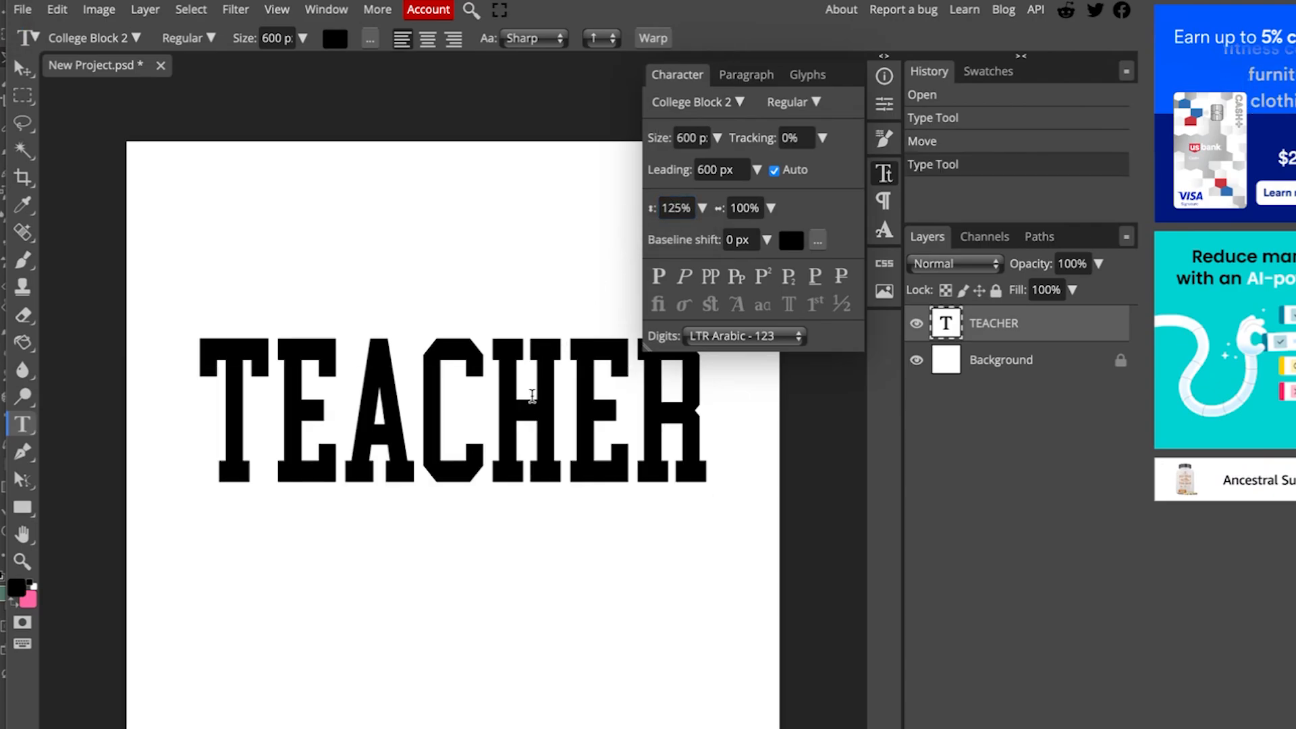
Step: Warp the TEACHER text with the Arc Upper style and set the bend to 26%
{"action": "double_click", "coordinate": [469, 407]}
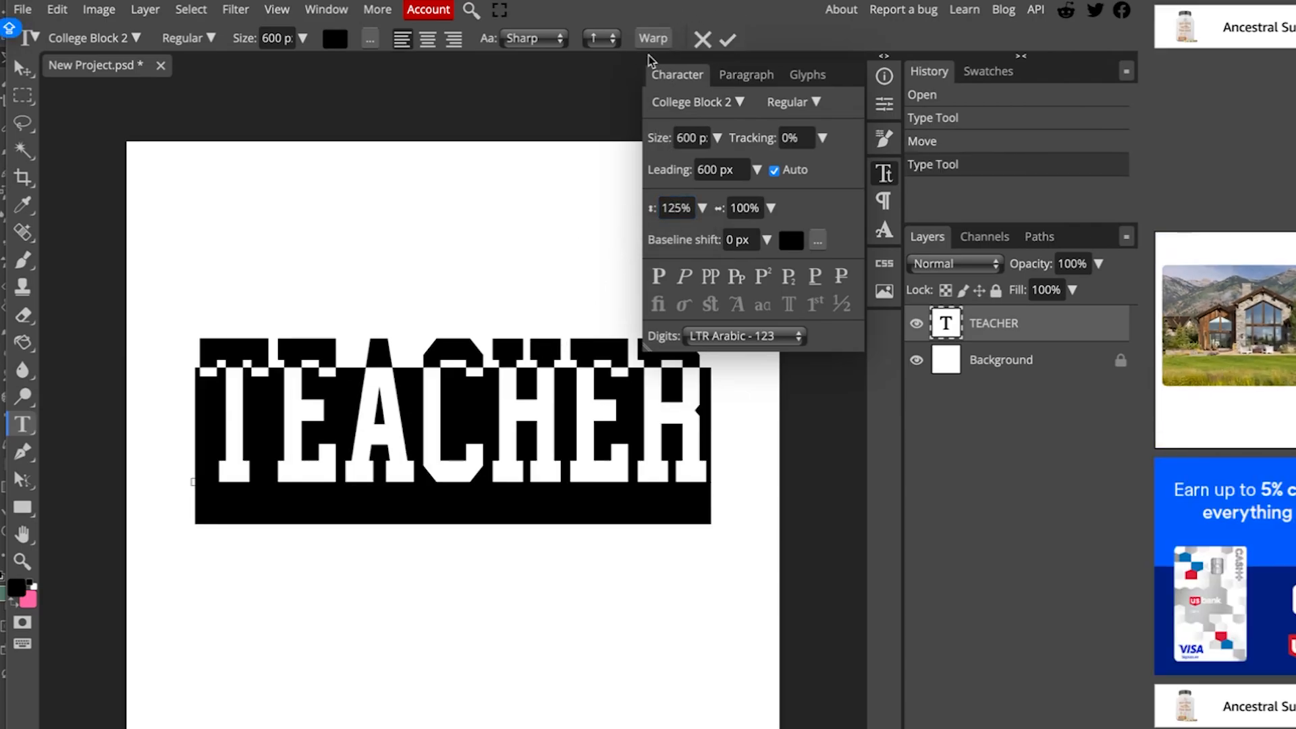
{"action": "left_click", "coordinate": [653, 38]}
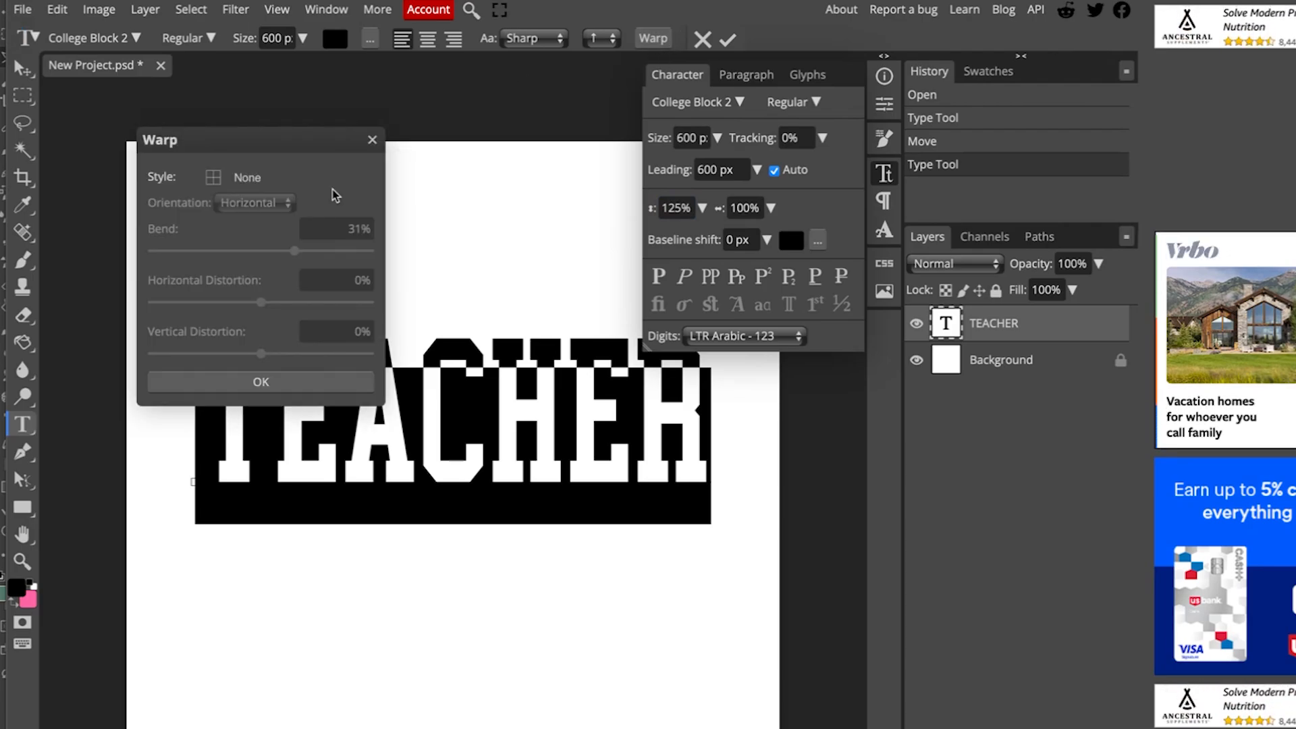
{"action": "left_click", "coordinate": [235, 181]}
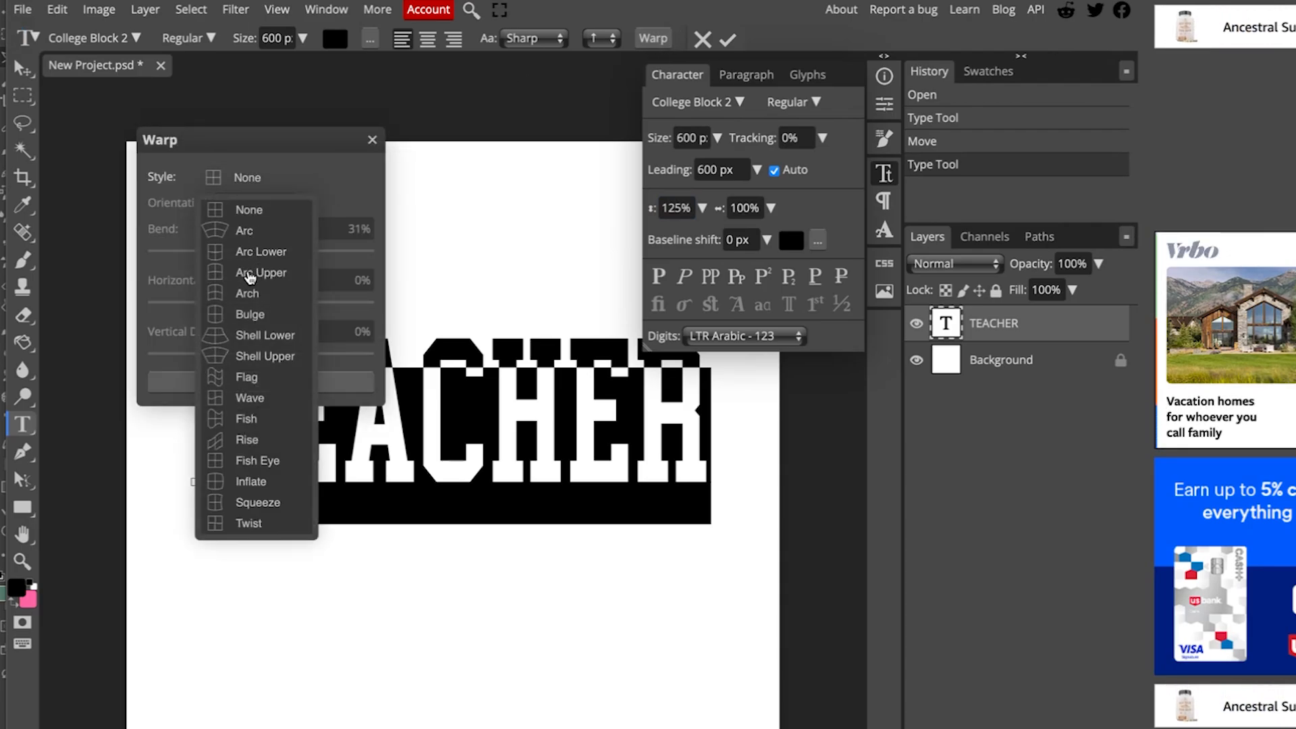
{"action": "left_click", "coordinate": [249, 273]}
{"action": "left_click_drag", "start_coordinate": [295, 146], "coordinate": [845, 524]}
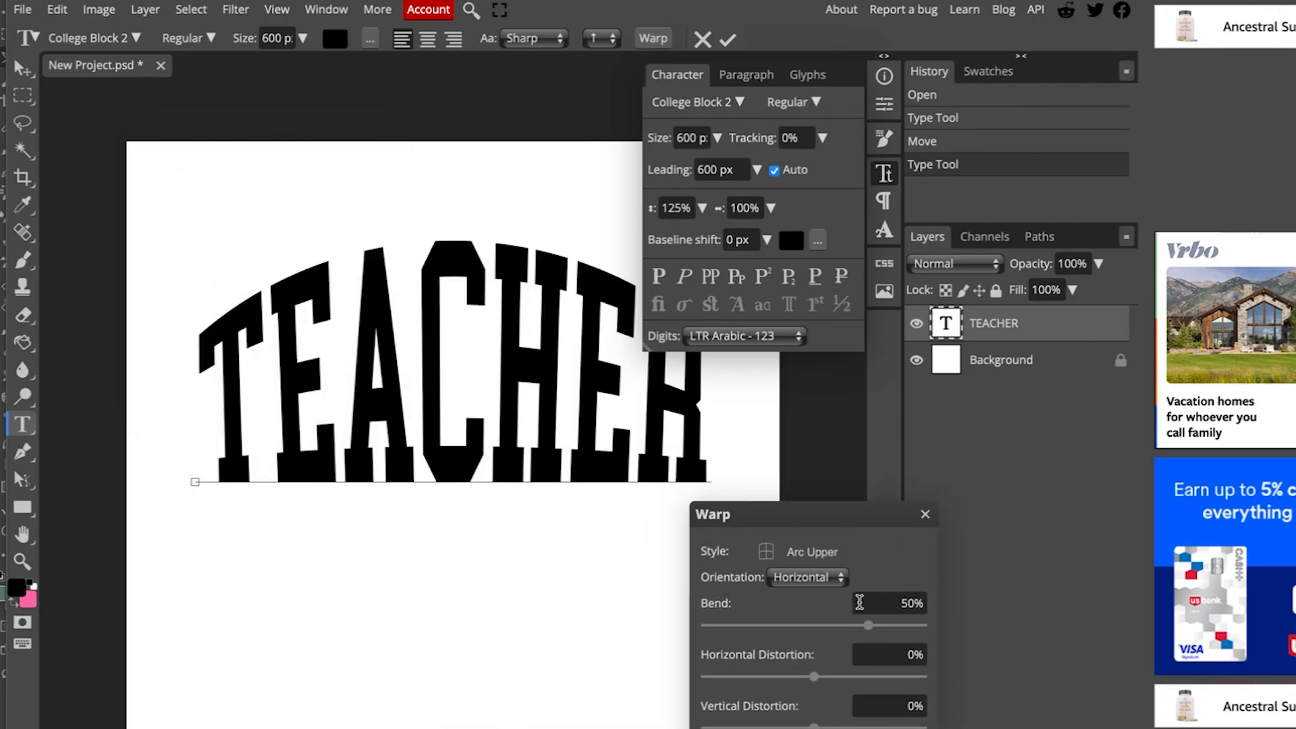
{"action": "left_click_drag", "start_coordinate": [867, 629], "coordinate": [843, 629]}
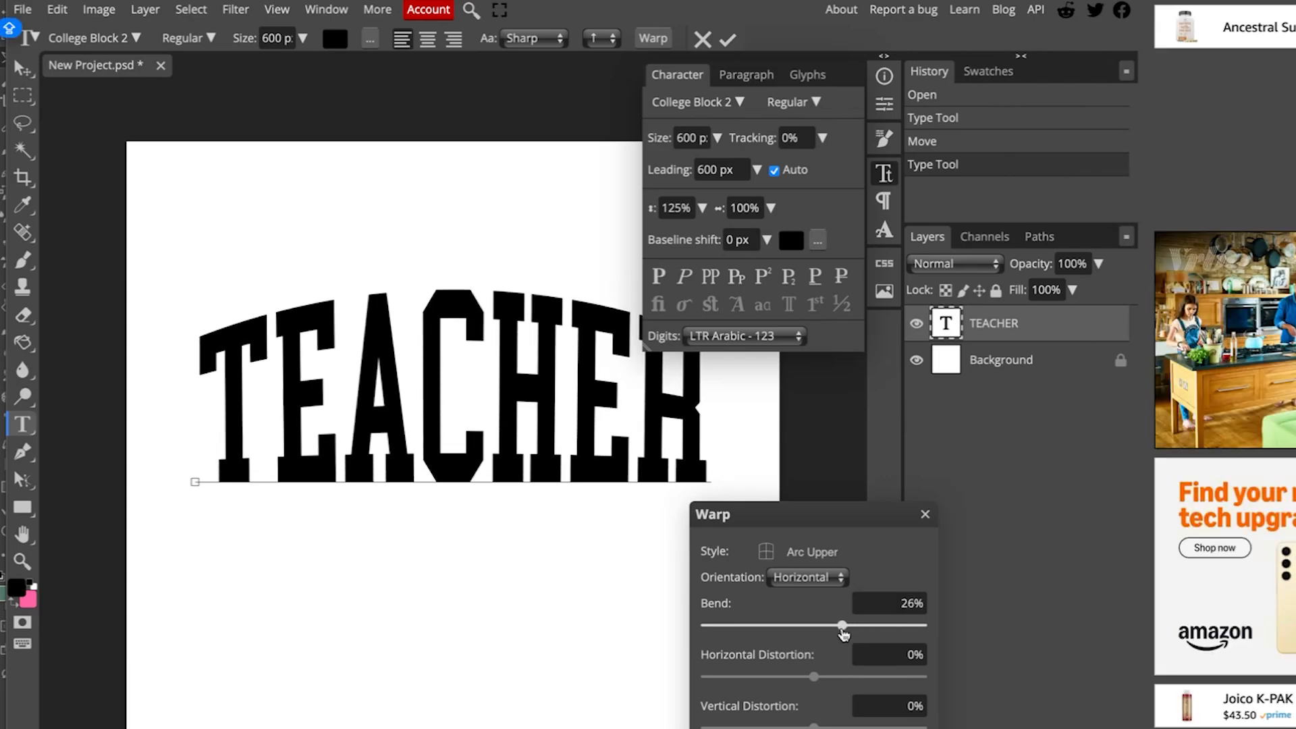
Step: Switch the text's warp style to Arch, keep the bend at 26%, and apply the edit
{"action": "left_click", "coordinate": [812, 552]}
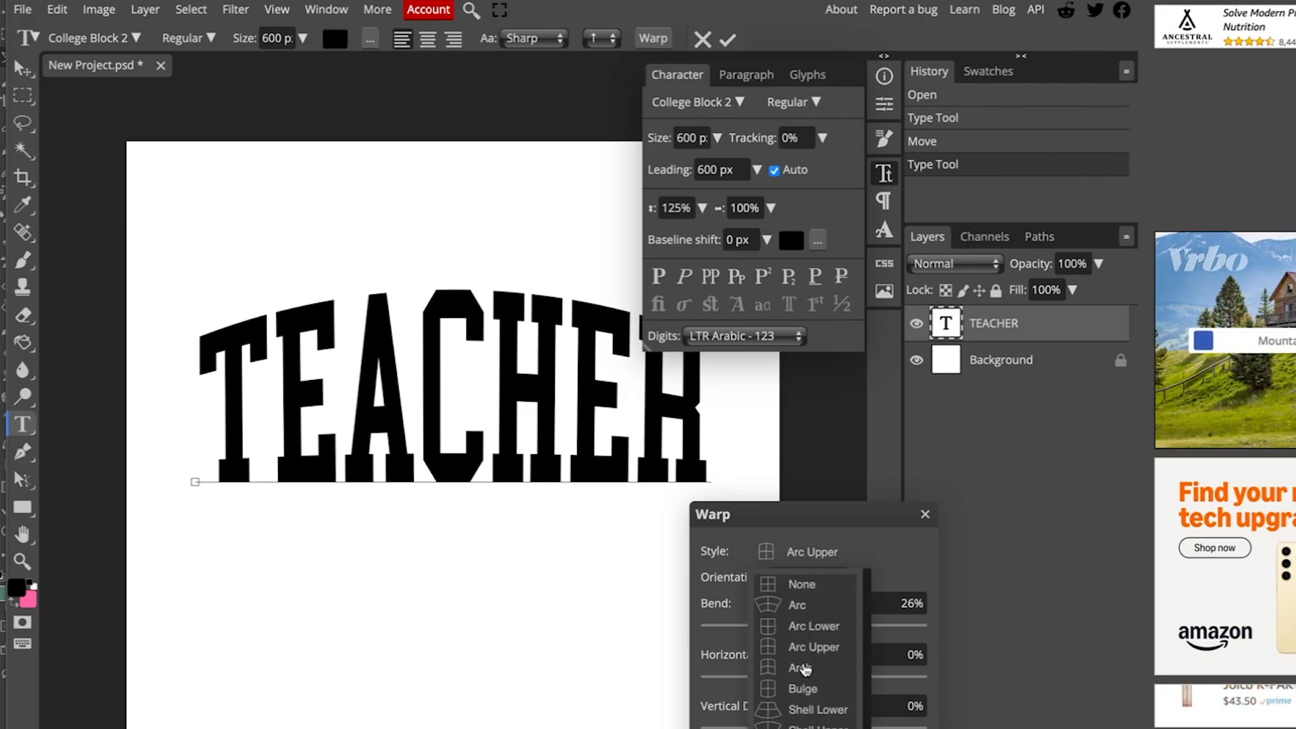
{"action": "left_click", "coordinate": [801, 668]}
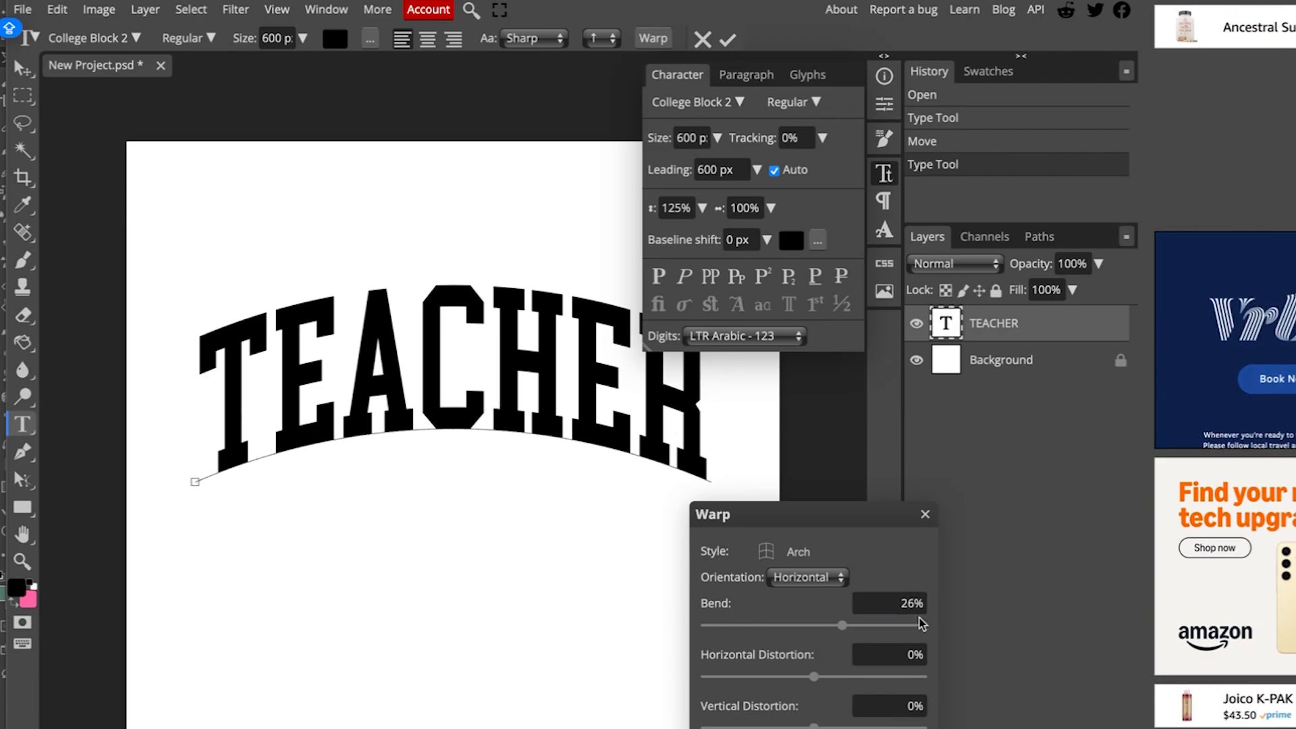
{"action": "mouse_move", "coordinate": [843, 633]}
{"action": "left_mouse_down"}
{"action": "mouse_move", "coordinate": [855, 632]}
{"action": "mouse_move", "coordinate": [844, 631]}
{"action": "left_mouse_up"}
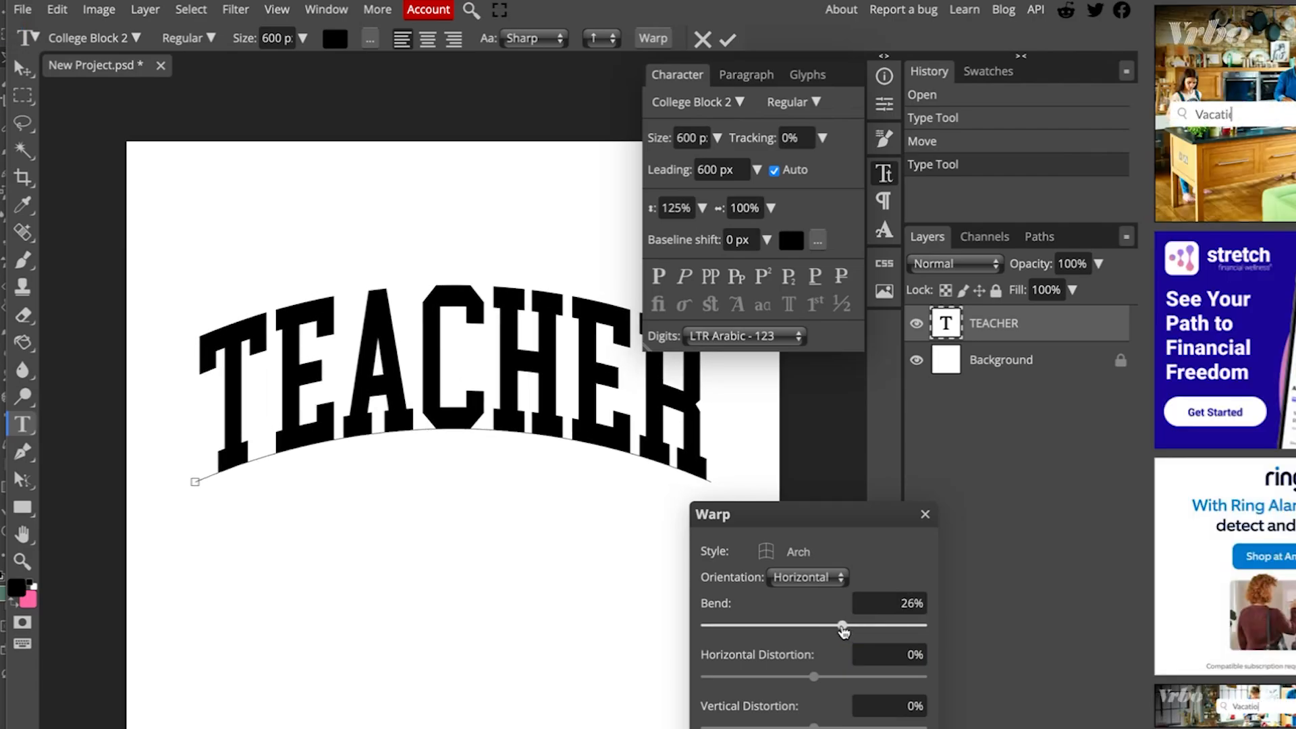
{"action": "left_click", "coordinate": [814, 728]}
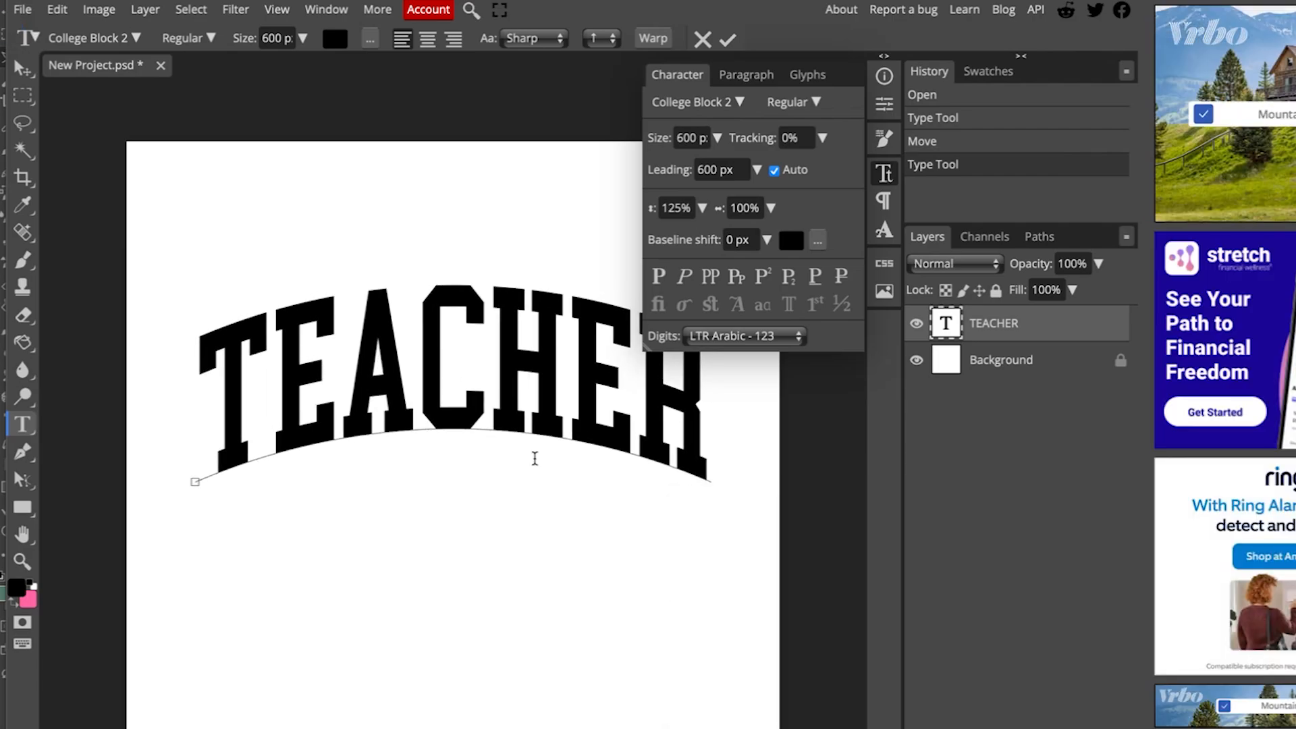
{"action": "left_click", "coordinate": [727, 40]}
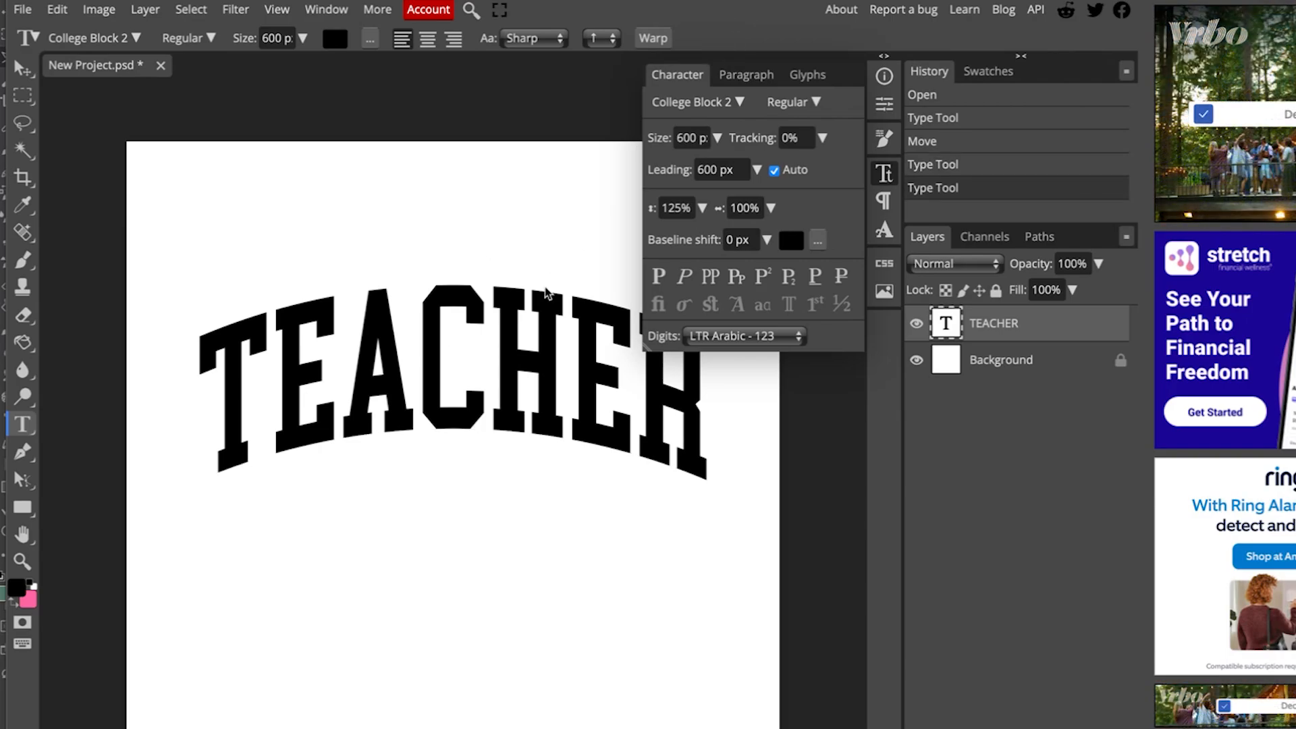
Step: Move the arched TEACHER text to the upper part of the canvas and place a duplicate of it below
{"action": "left_click", "coordinate": [24, 69]}
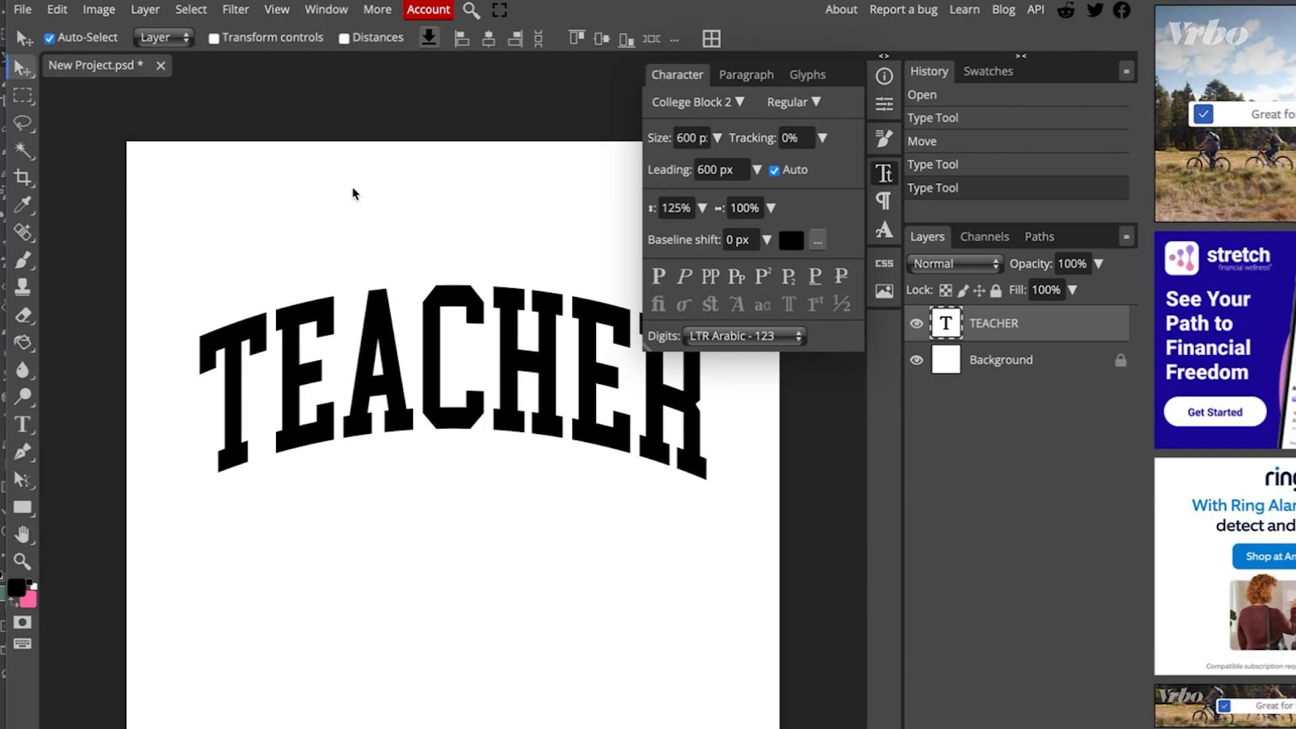
{"action": "left_click_drag", "start_coordinate": [394, 405], "coordinate": [337, 293]}
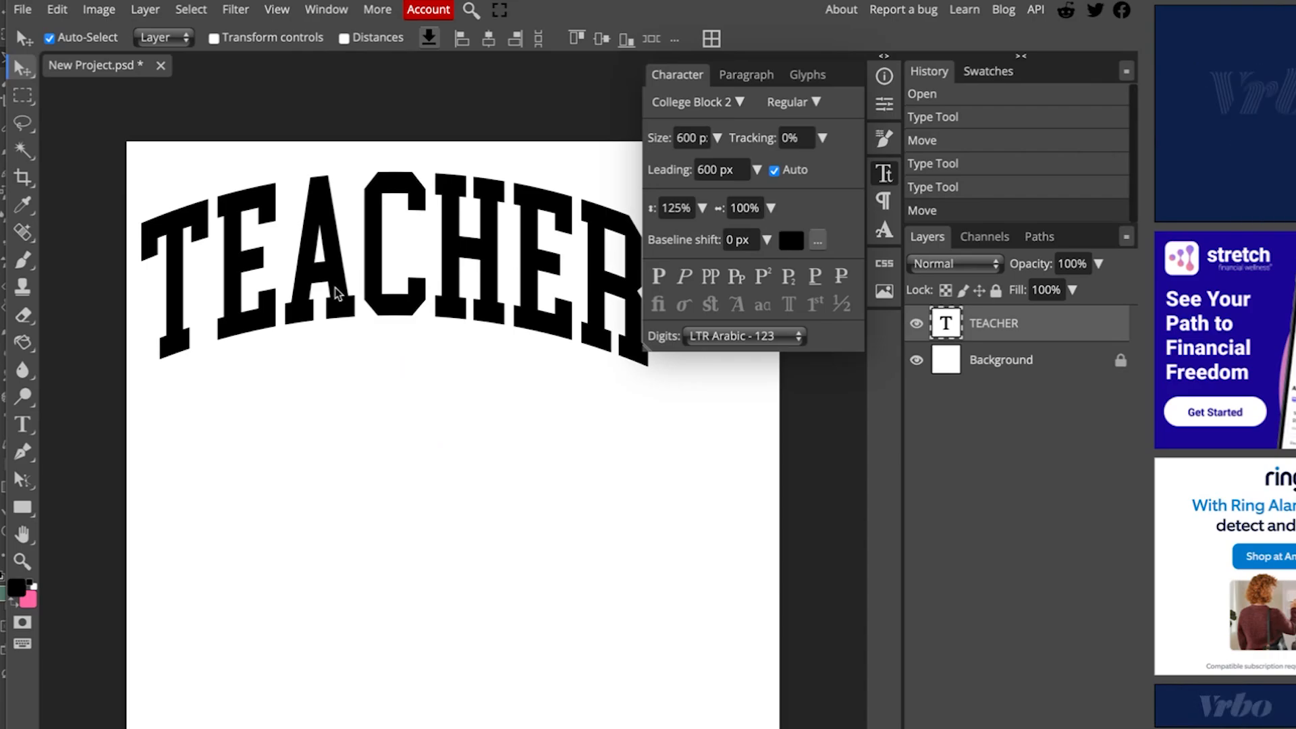
{"action": "left_click_drag", "start_coordinate": [338, 297], "coordinate": [356, 601]}
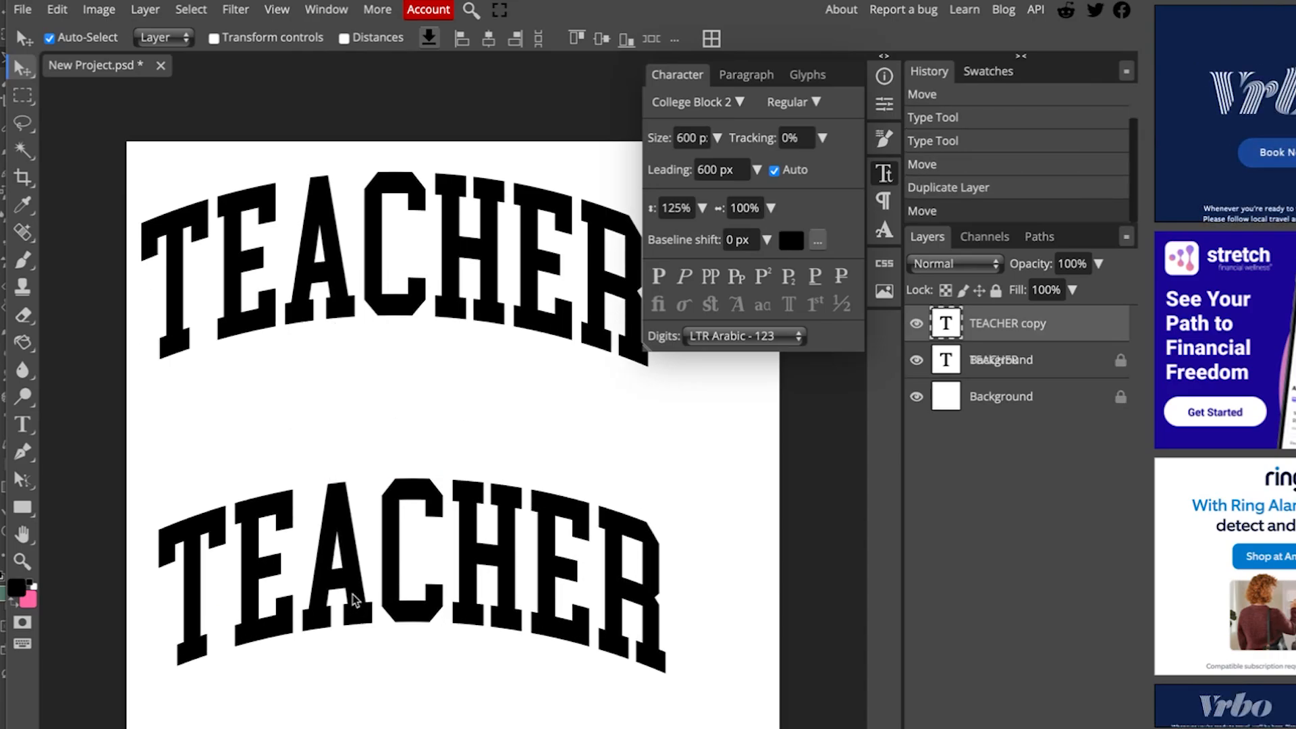
Step: Extend the lower TEACHER copy's text so that TEACHER repeats on three stacked lines
{"action": "left_click", "coordinate": [22, 424]}
{"action": "double_click", "coordinate": [397, 555]}
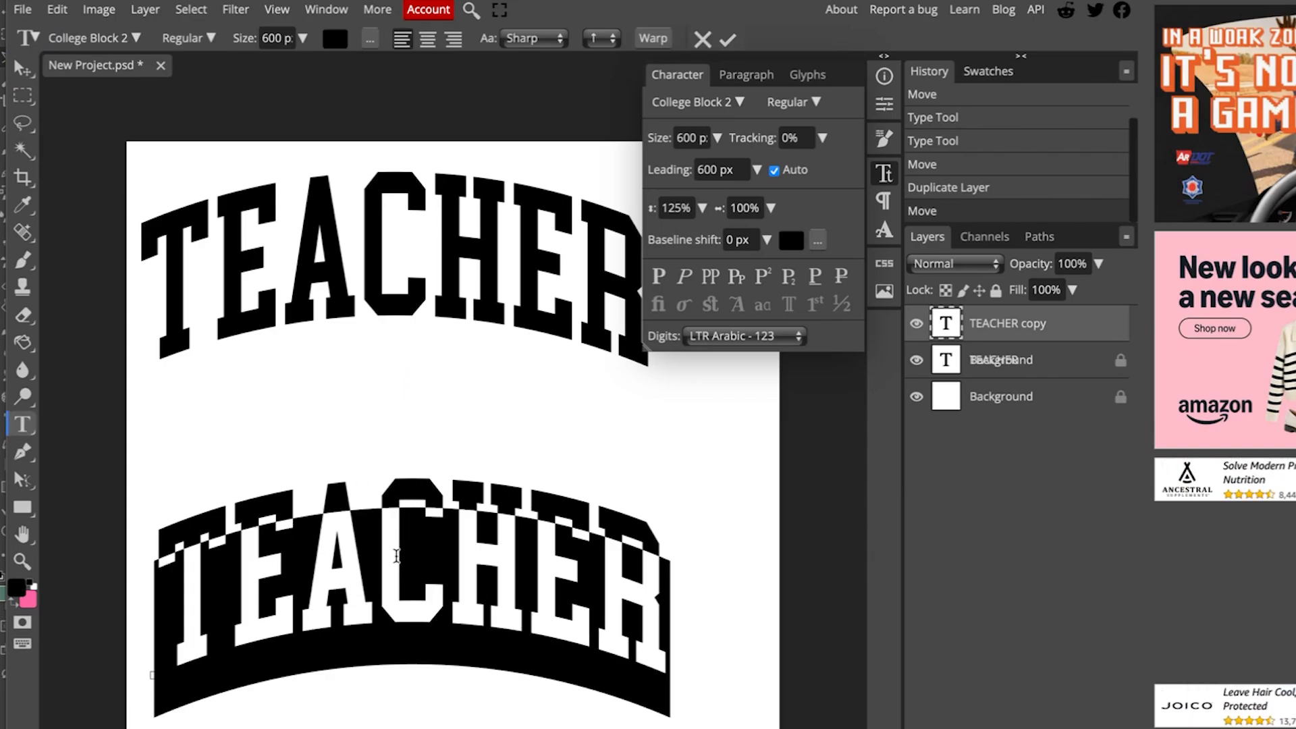
{"action": "type", "text": "T"}
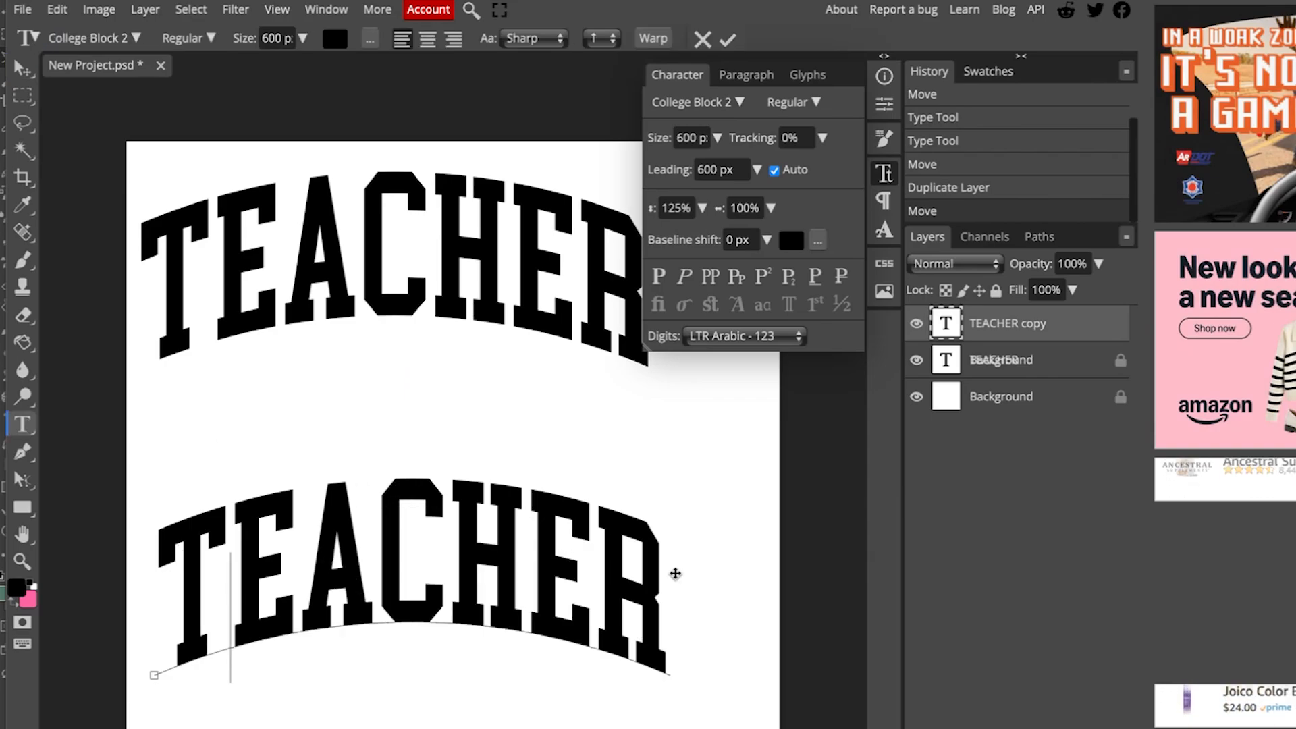
{"action": "type", "text": "TEACHER"}
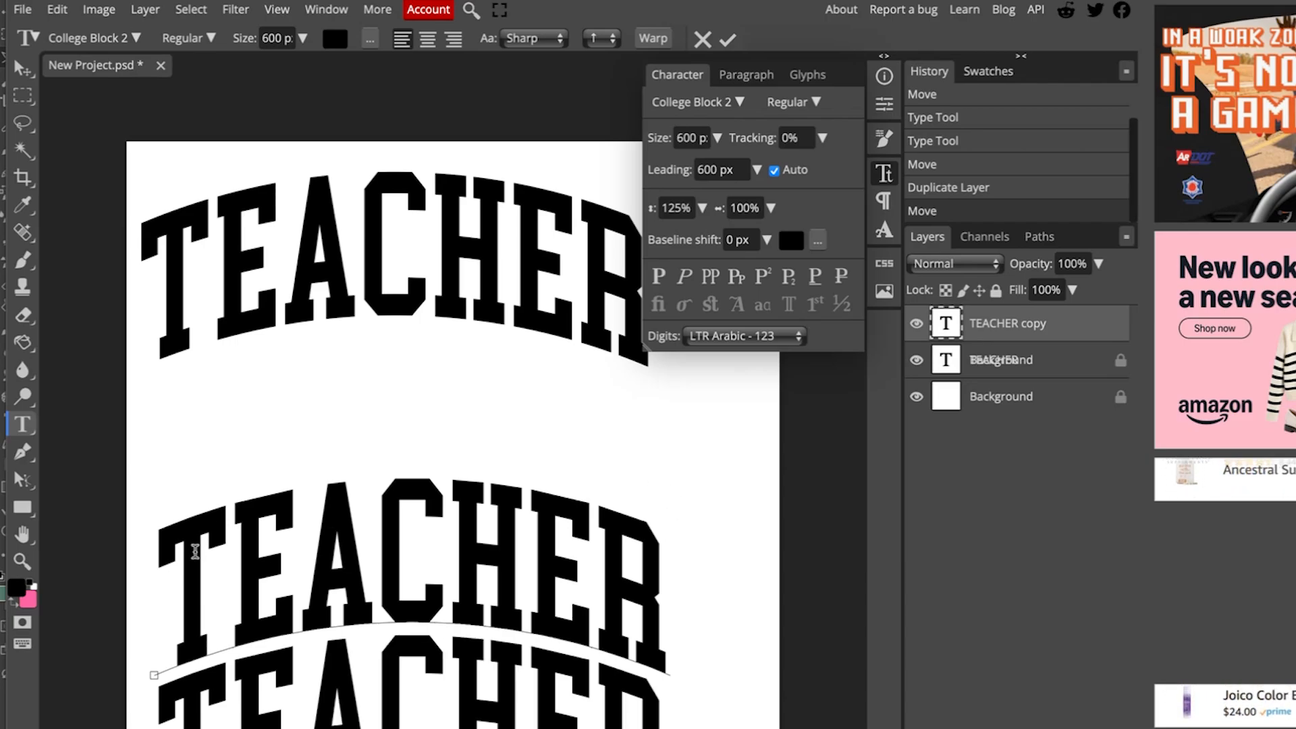
Step: Change the font of all three lower TEACHER lines to Retro Stacked and move the block up beneath the arched TEACHER
{"action": "key", "text": "ctrl+a"}
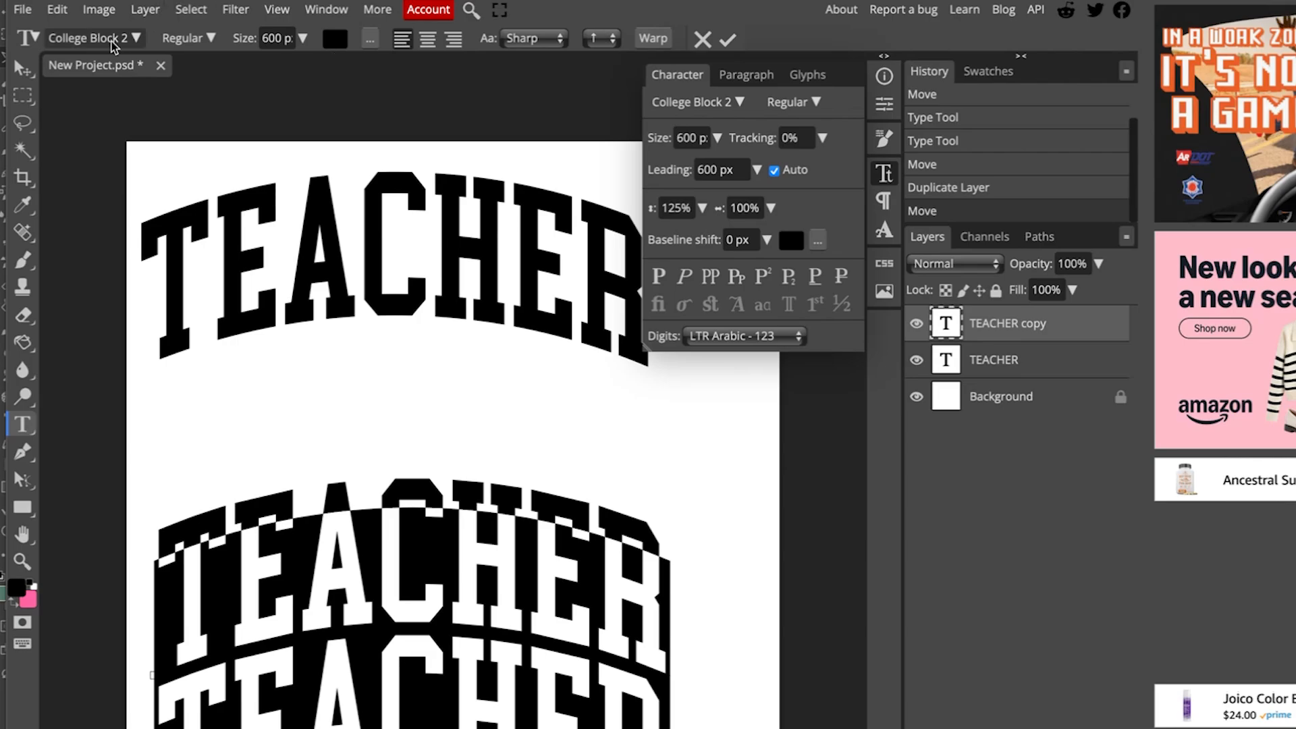
{"action": "left_click", "coordinate": [88, 38]}
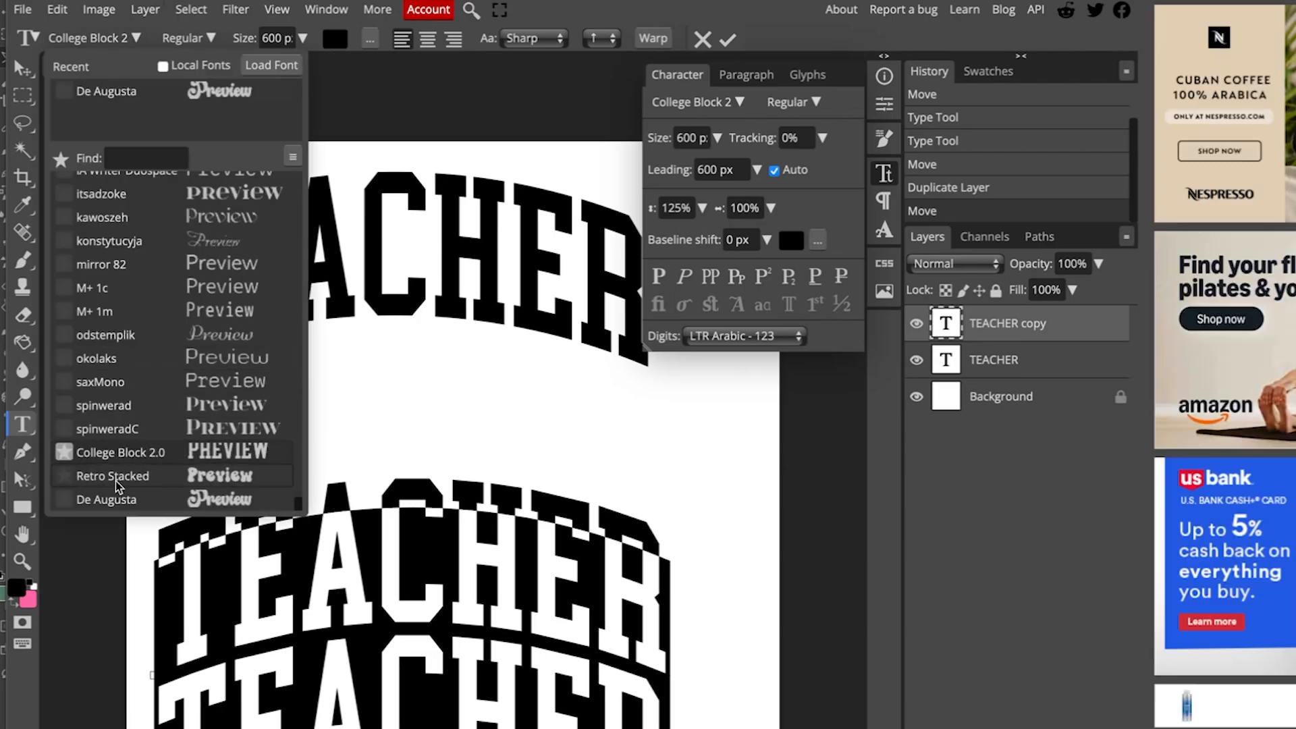
{"action": "left_click", "coordinate": [66, 477]}
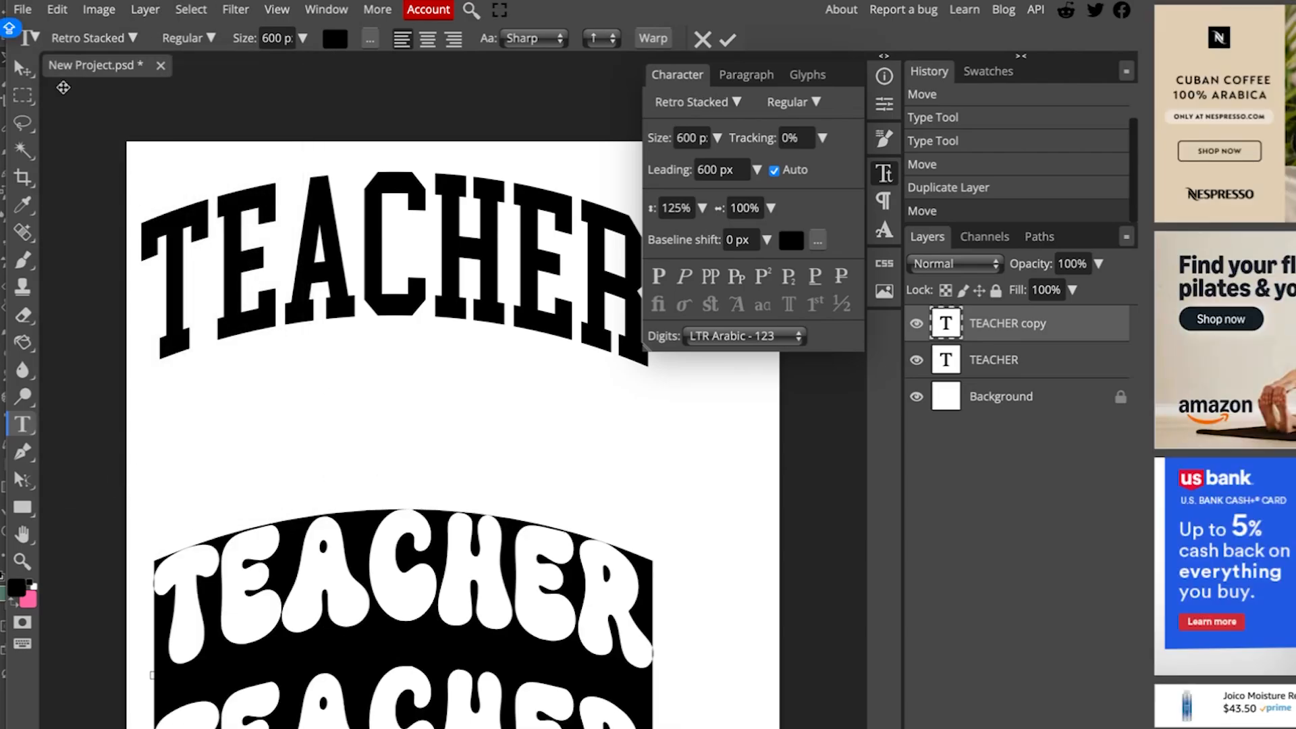
{"action": "left_click", "coordinate": [20, 68]}
{"action": "left_click_drag", "start_coordinate": [411, 600], "coordinate": [418, 472]}
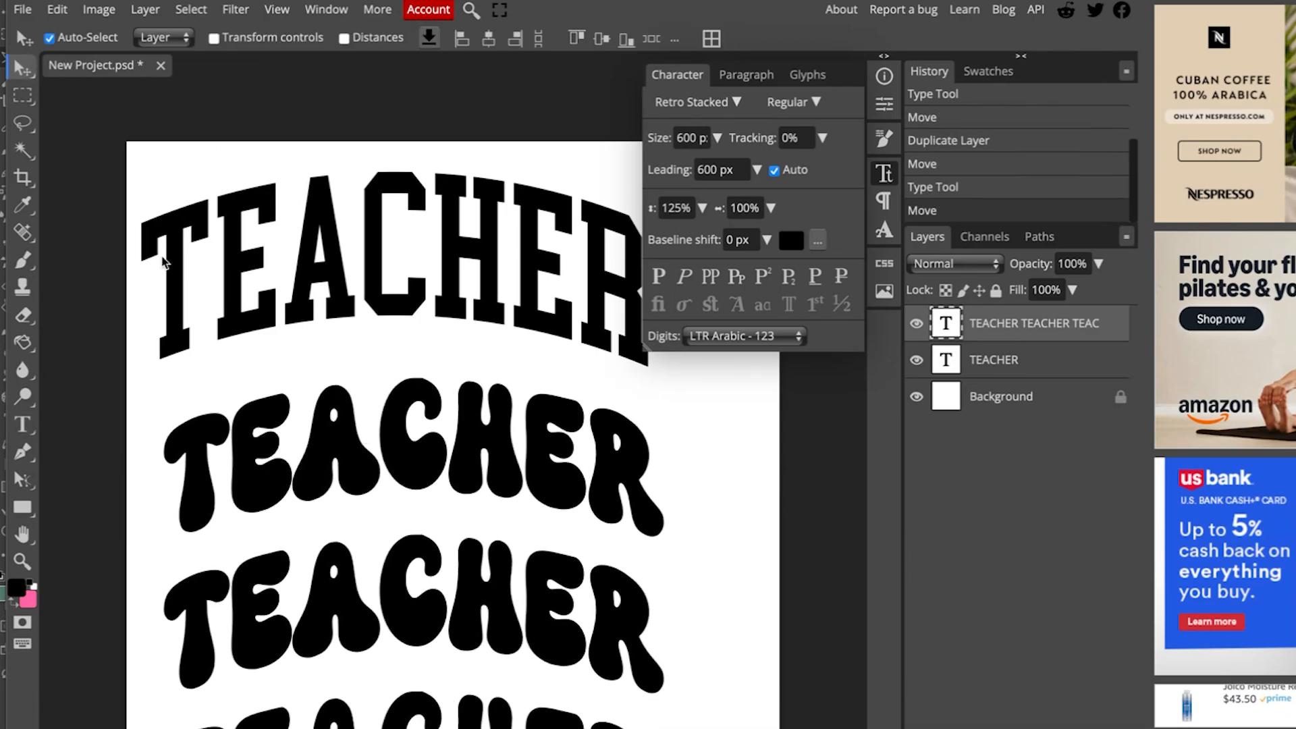
Step: Switch the warp style of the whole three-line TEACHER text to Wave with a 33% bend
{"action": "left_click", "coordinate": [22, 424]}
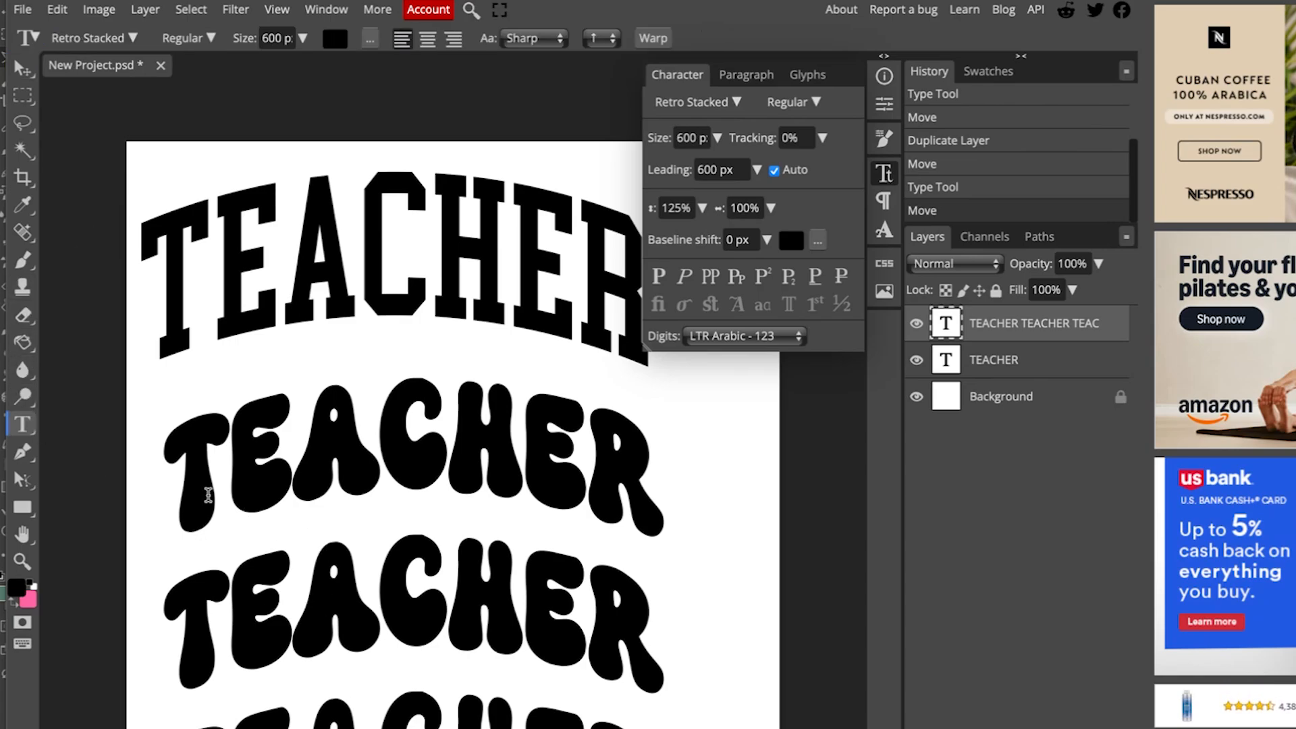
{"action": "left_click", "coordinate": [208, 495]}
{"action": "key", "text": "ctrl+a"}
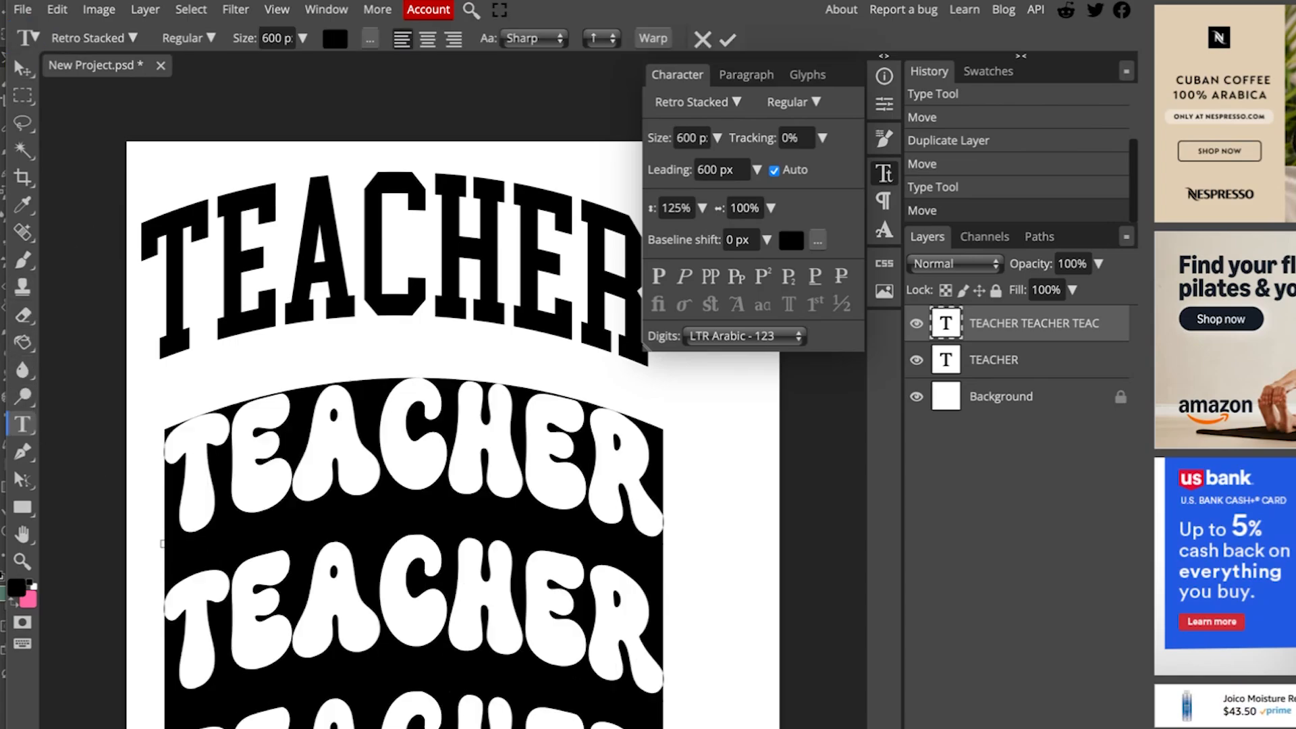
{"action": "left_click", "coordinate": [653, 38]}
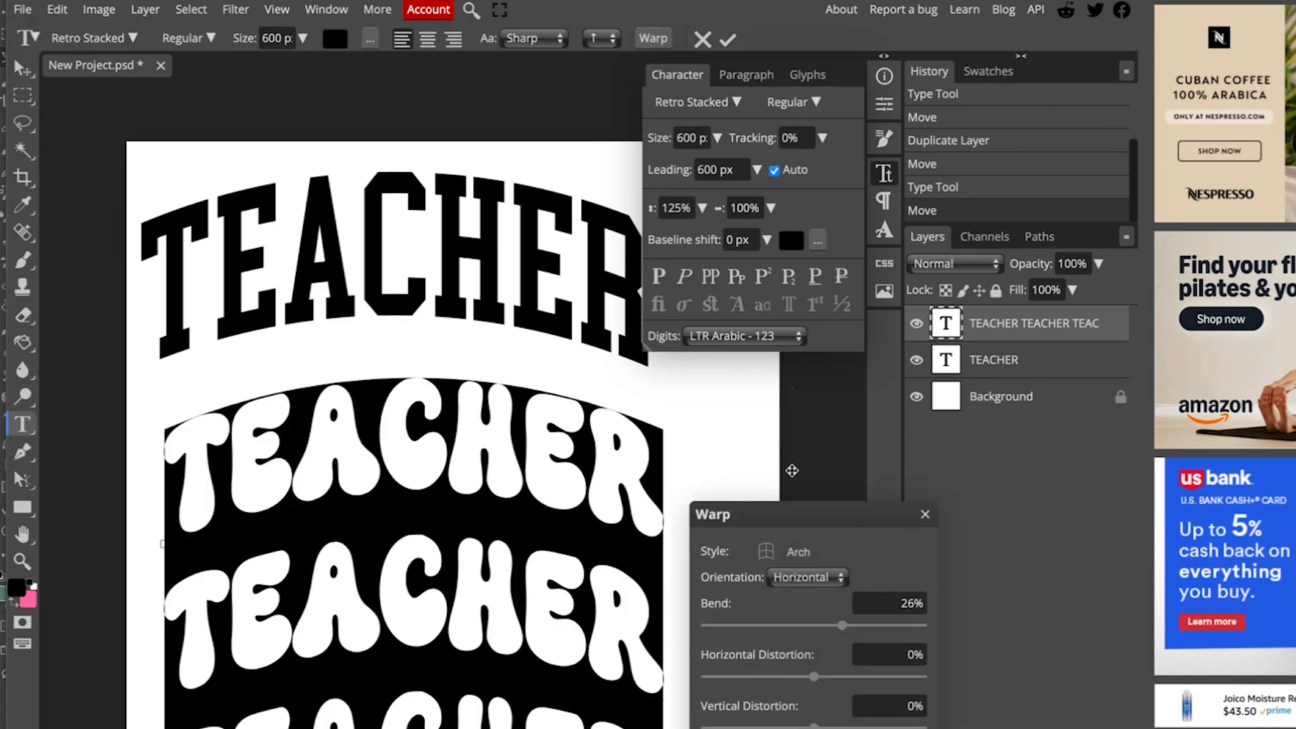
{"action": "left_click", "coordinate": [790, 552]}
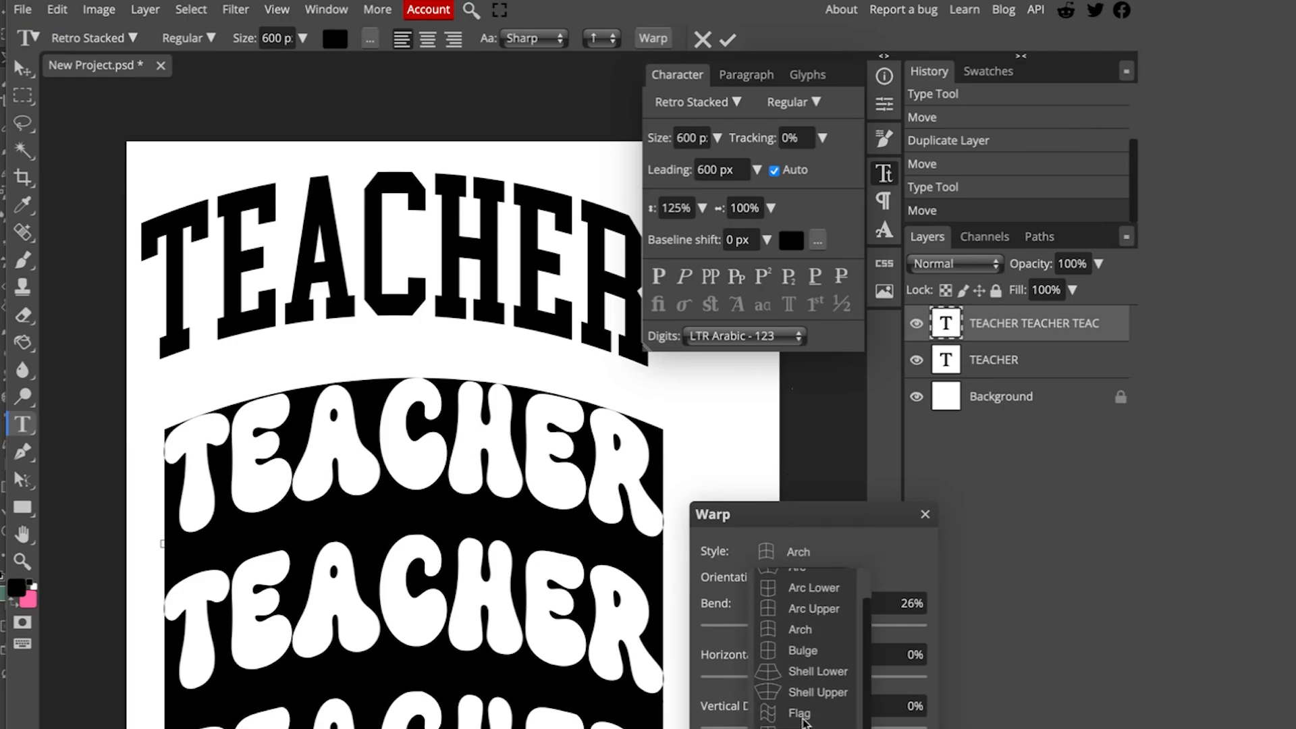
{"action": "scroll", "coordinate": [803, 715], "scroll_direction": "down", "scroll_amount": 1}
{"action": "left_click", "coordinate": [802, 725]}
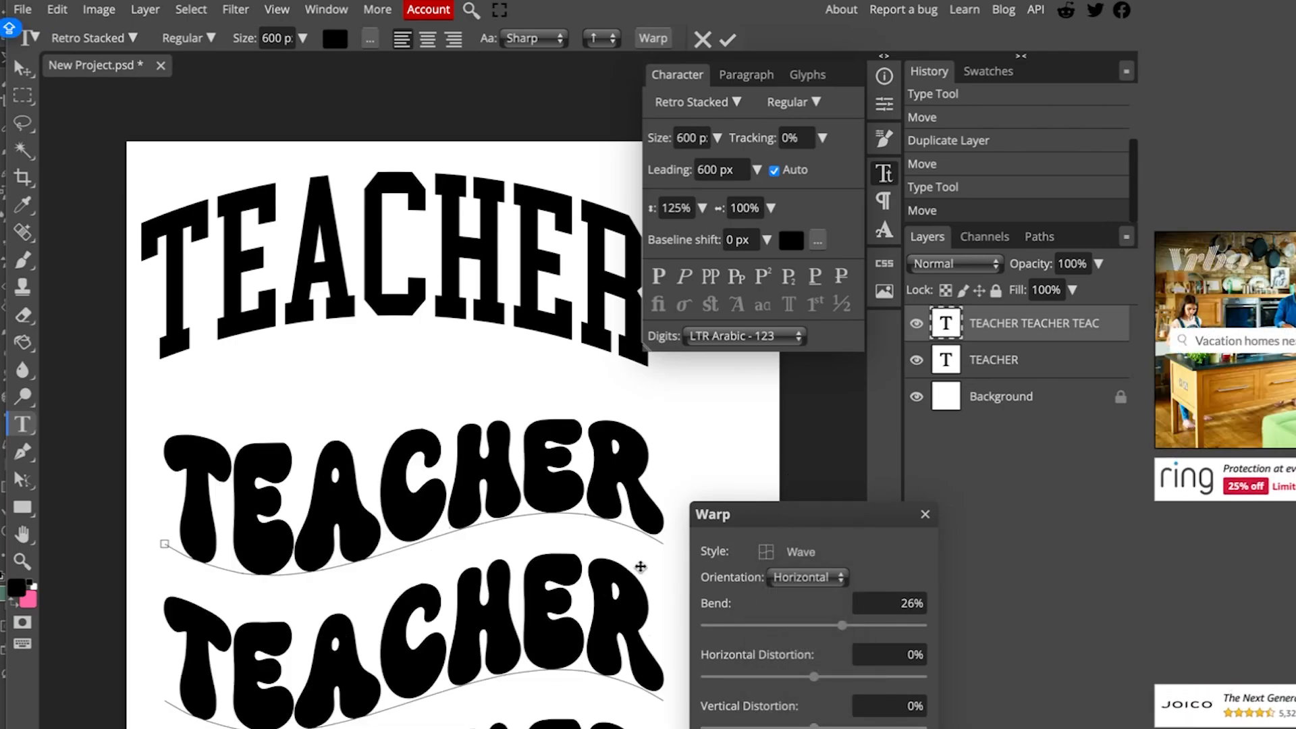
{"action": "mouse_move", "coordinate": [843, 625]}
{"action": "left_mouse_down"}
{"action": "mouse_move", "coordinate": [776, 630]}
{"action": "mouse_move", "coordinate": [852, 631]}
{"action": "left_mouse_up"}
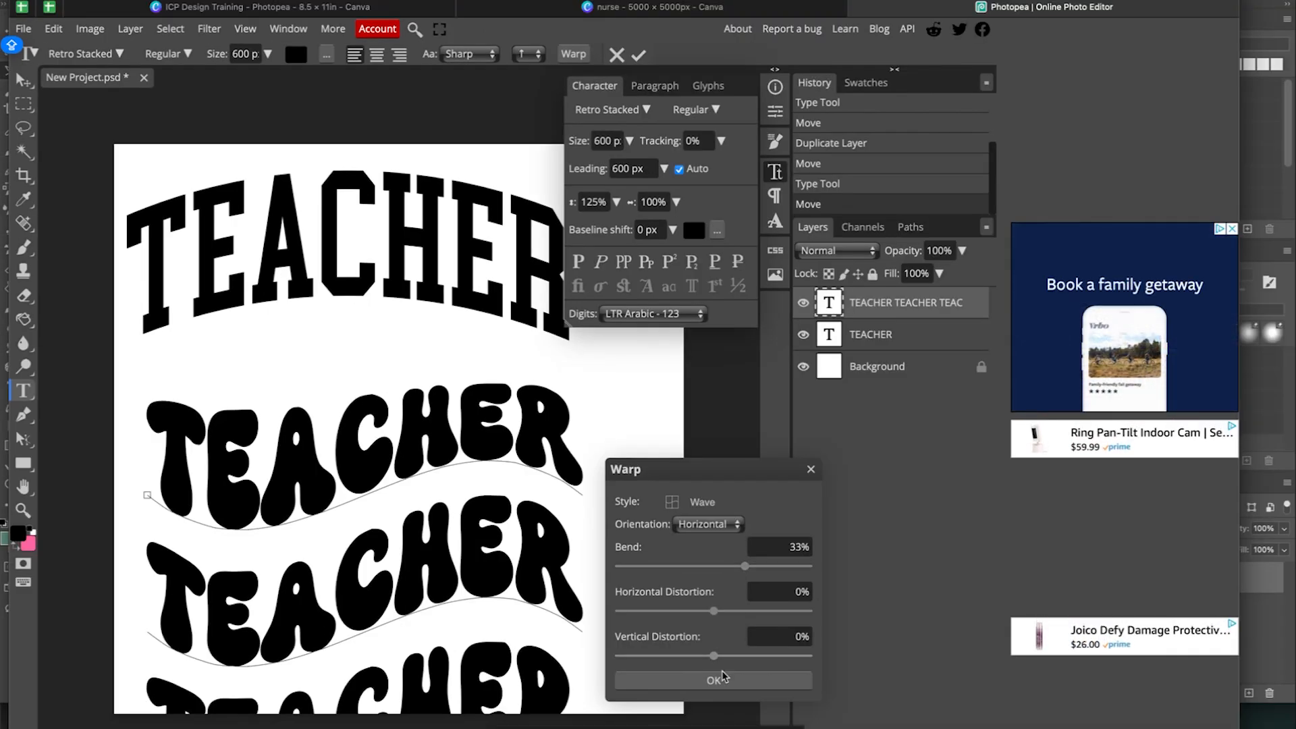
{"action": "left_click", "coordinate": [715, 680]}
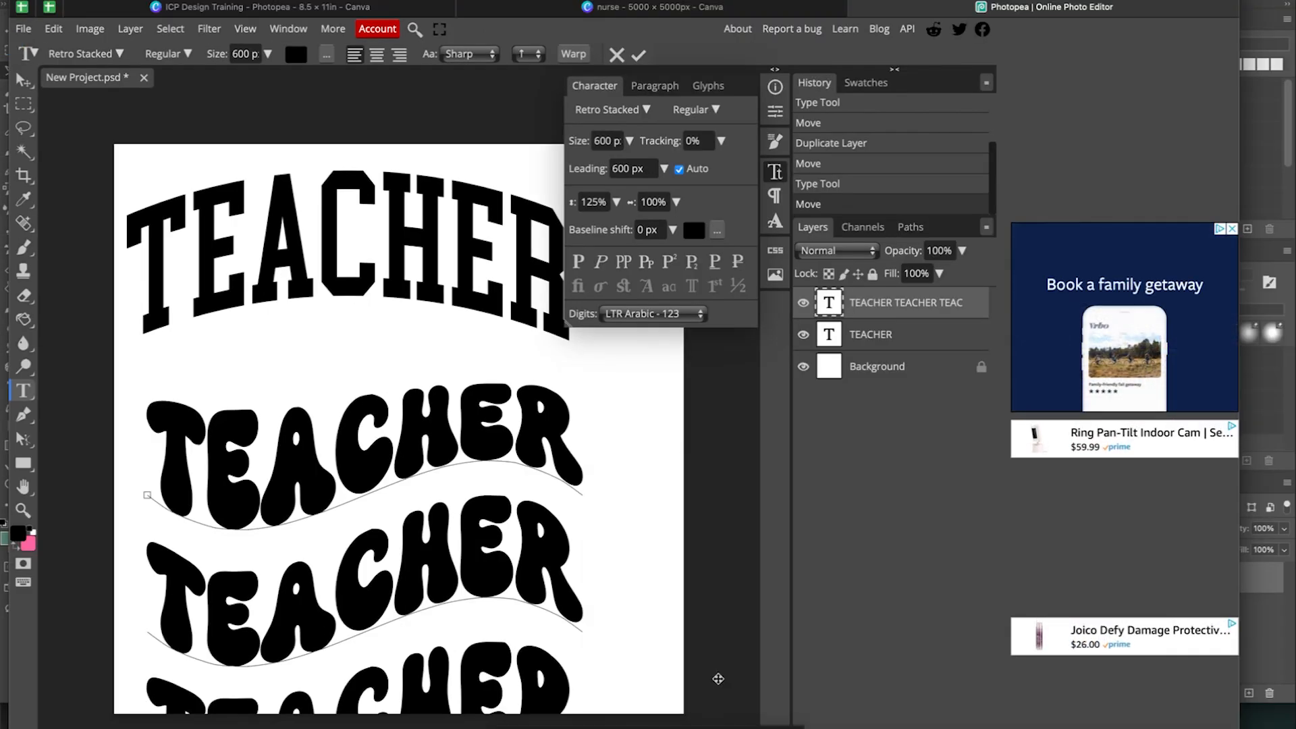
Step: Set the auto leading of the wavy TEACHER text to 100% to tighten the line spacing
{"action": "left_click", "coordinate": [654, 86]}
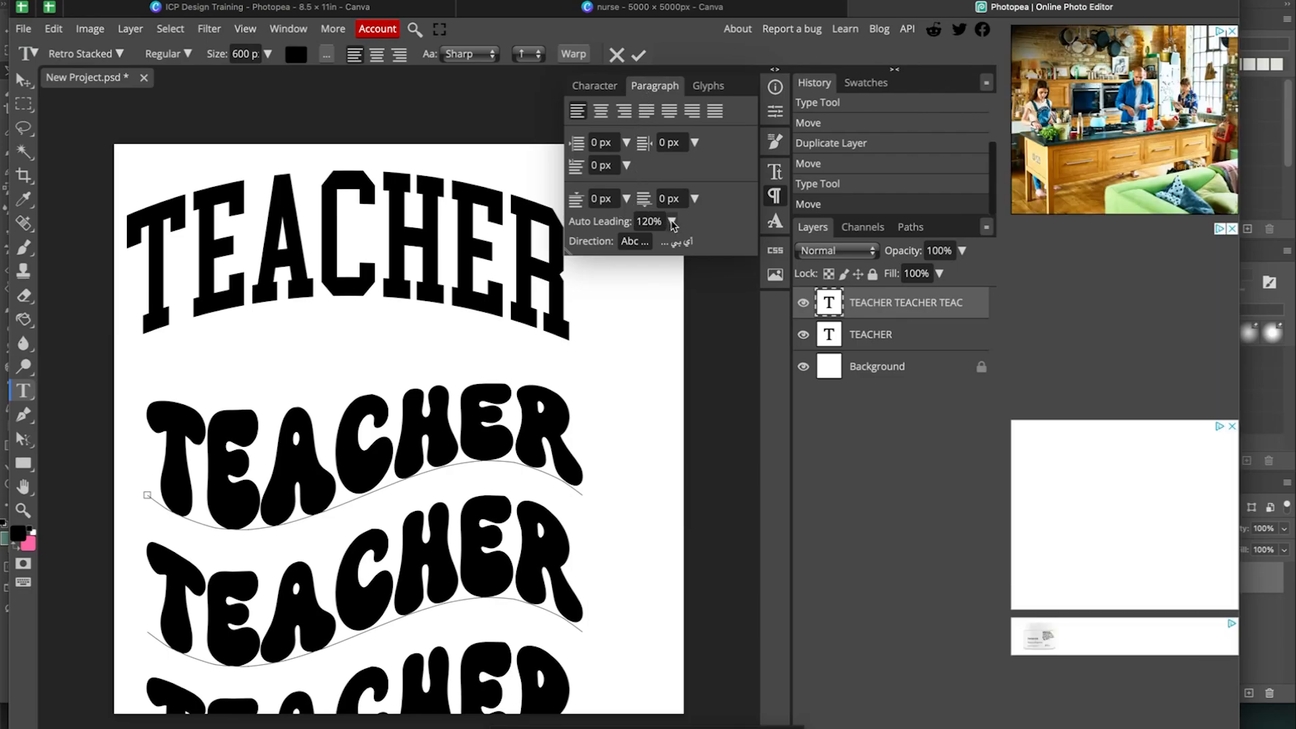
{"action": "left_click", "coordinate": [672, 221]}
{"action": "left_click_drag", "start_coordinate": [593, 246], "coordinate": [592, 248]}
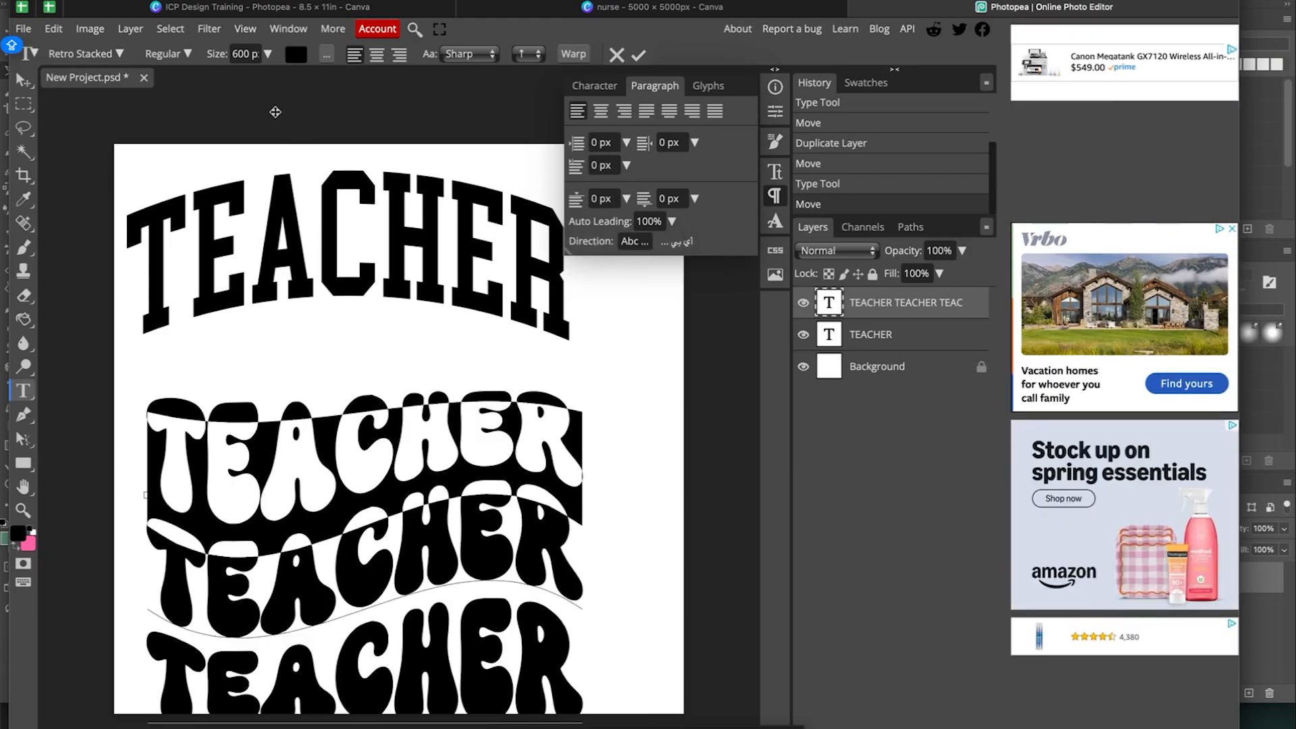
Step: Set the font size of the first wavy TEACHER line to 400 px
{"action": "left_click", "coordinate": [249, 54]}
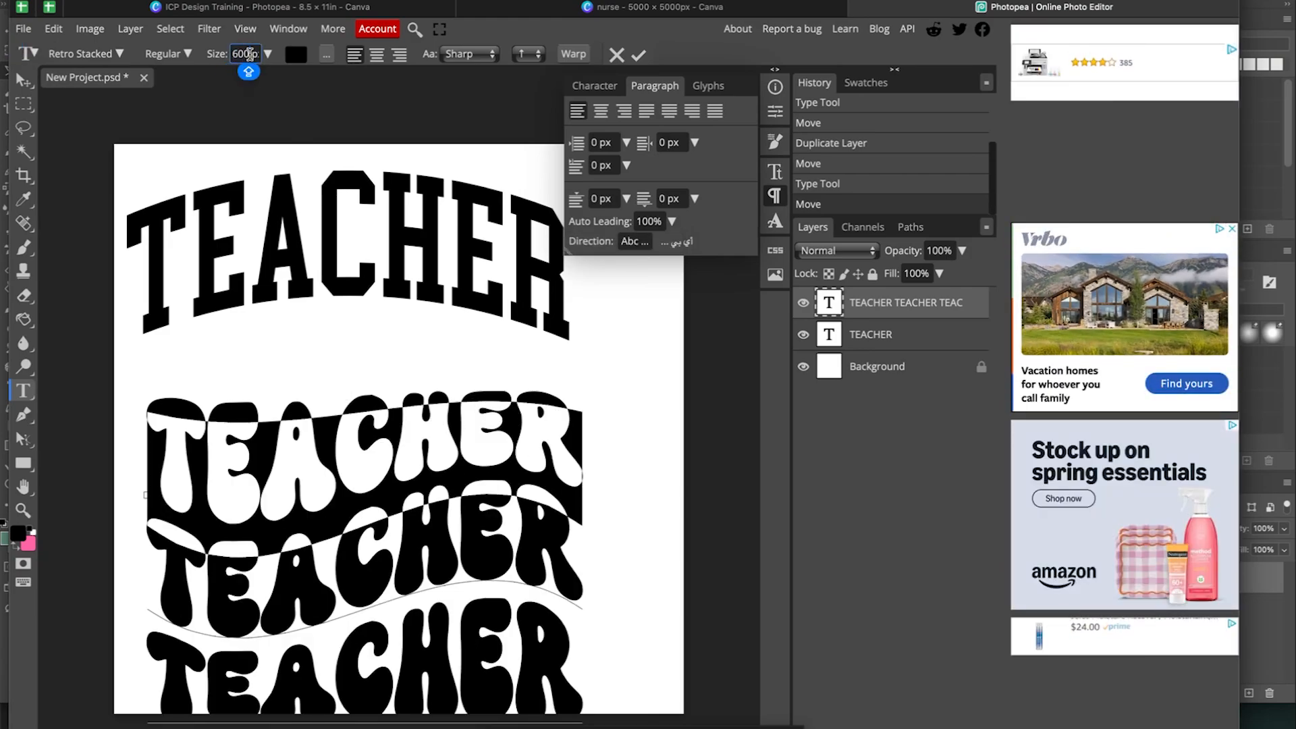
{"action": "type", "text": "400"}
{"action": "key", "text": "Return"}
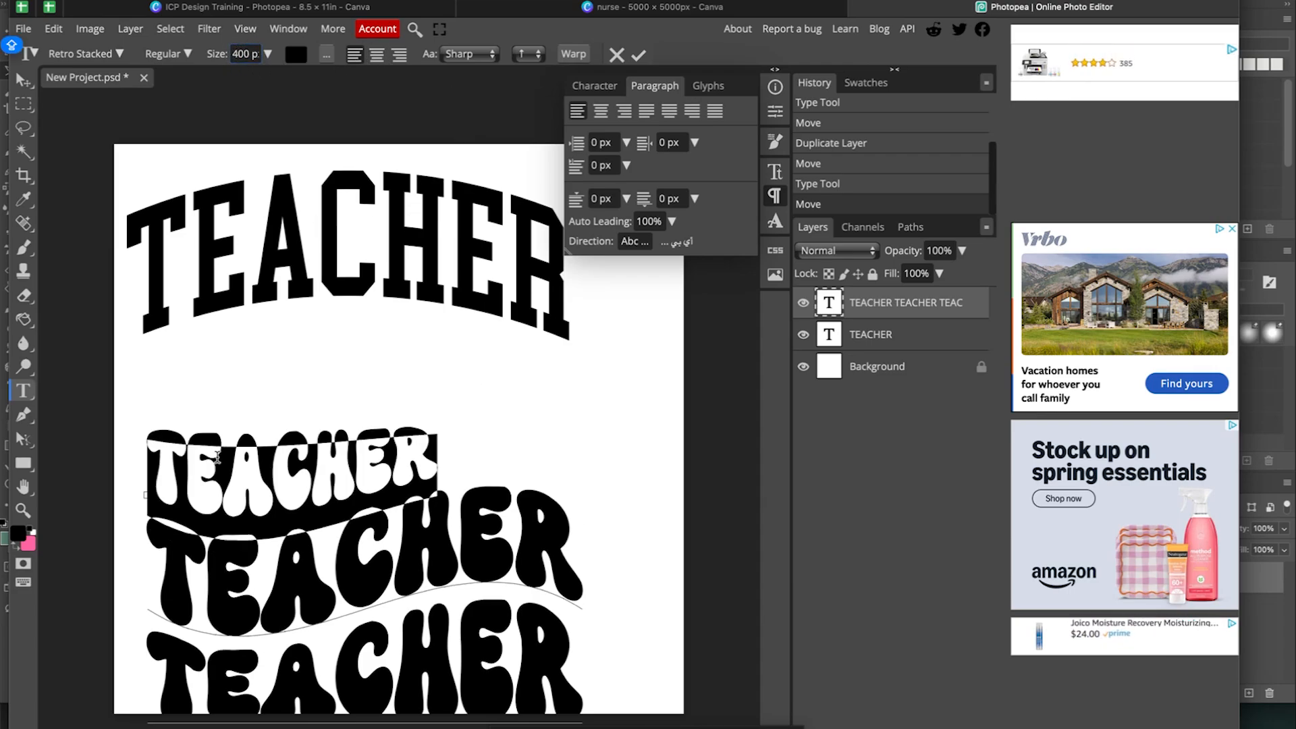
{"action": "left_click", "coordinate": [156, 474]}
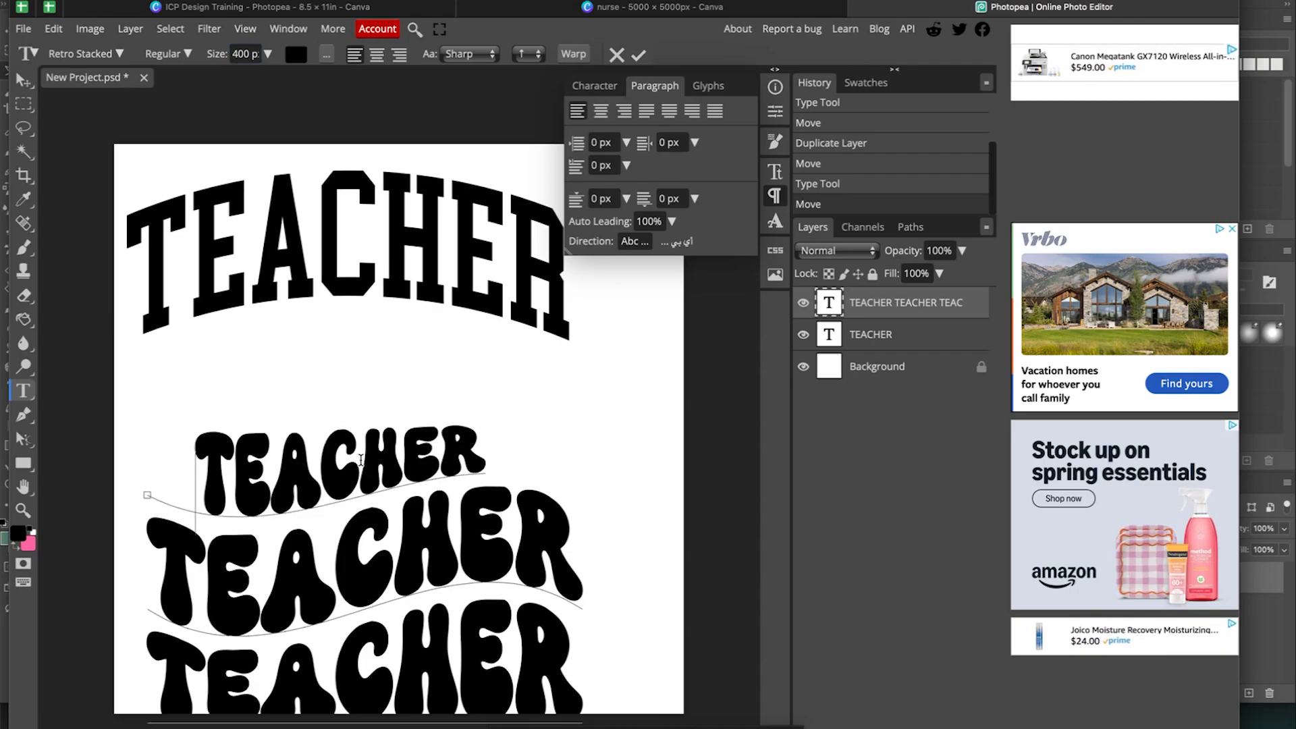
{"action": "key", "text": "BackSpace"}
{"action": "key", "text": "BackSpace"}
{"action": "key", "text": "BackSpace"}
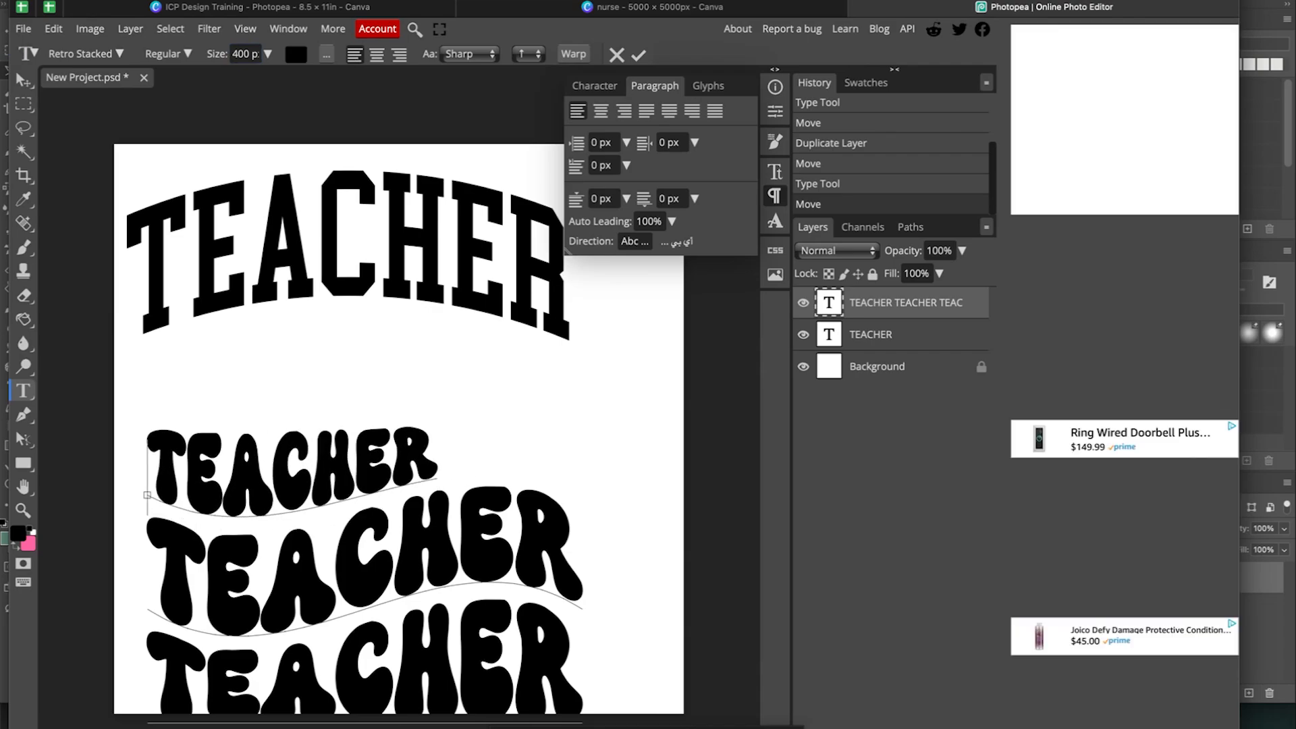
Step: Center-align each of the three wavy TEACHER lines
{"action": "double_click", "coordinate": [308, 482]}
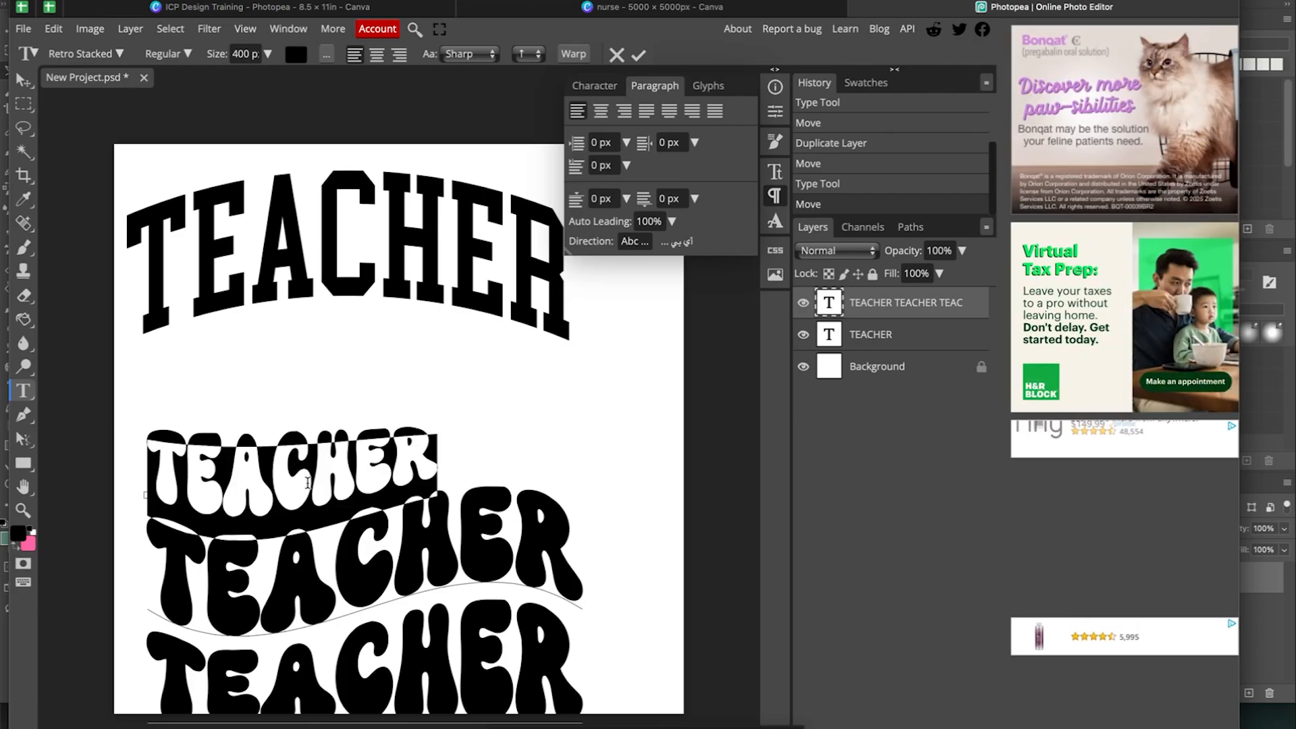
{"action": "left_click", "coordinate": [601, 112]}
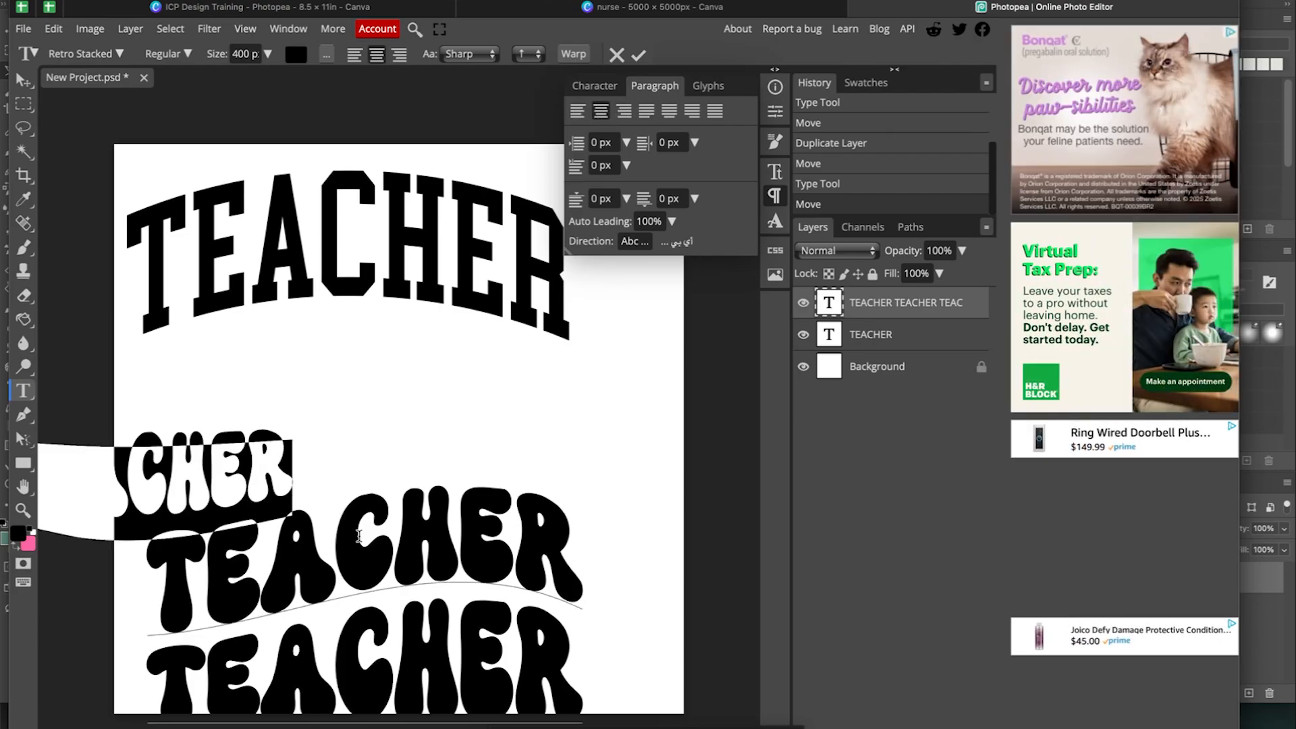
{"action": "double_click", "coordinate": [358, 564]}
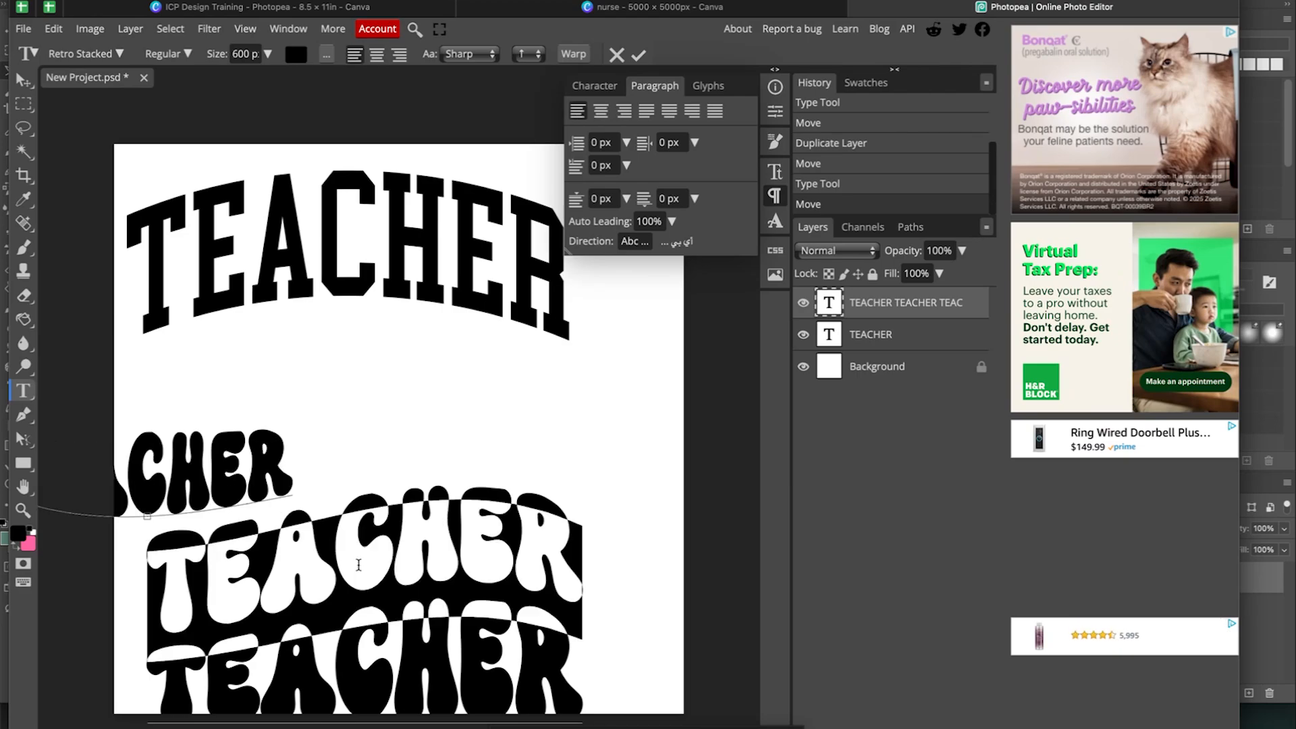
{"action": "left_click", "coordinate": [601, 112]}
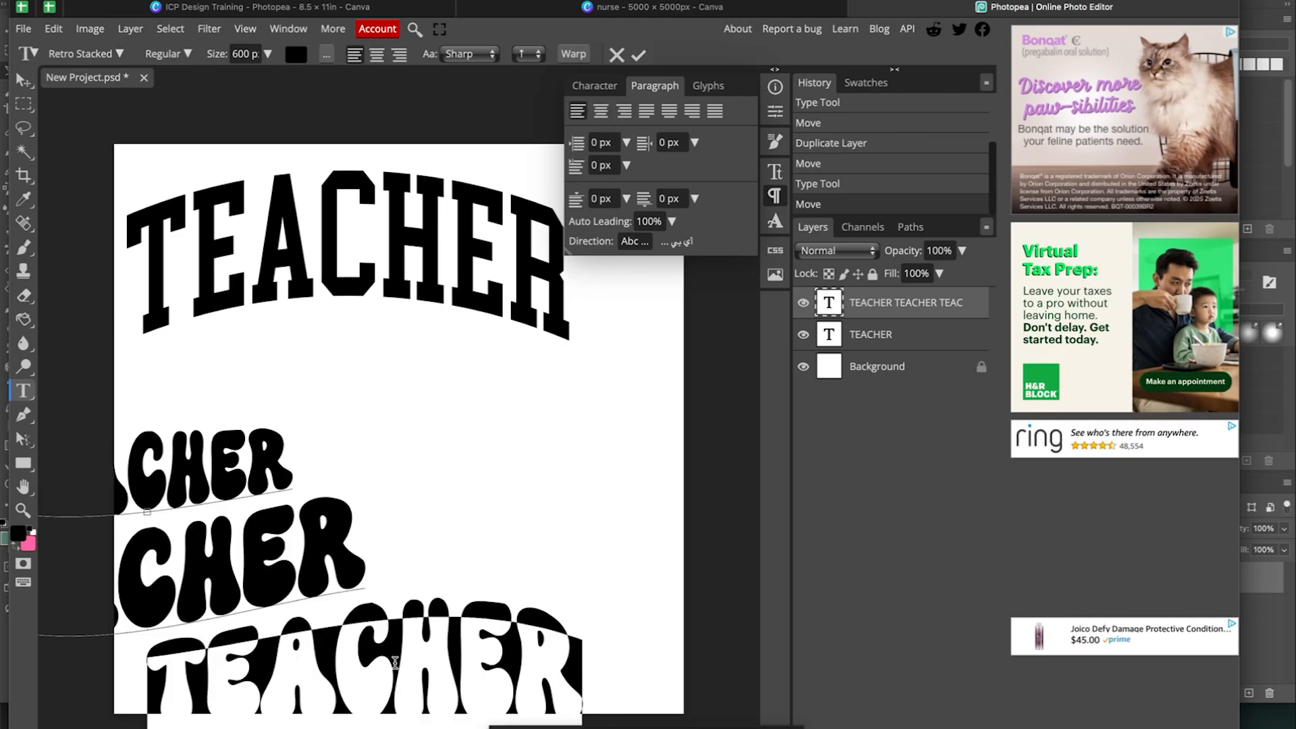
{"action": "left_click", "coordinate": [601, 112]}
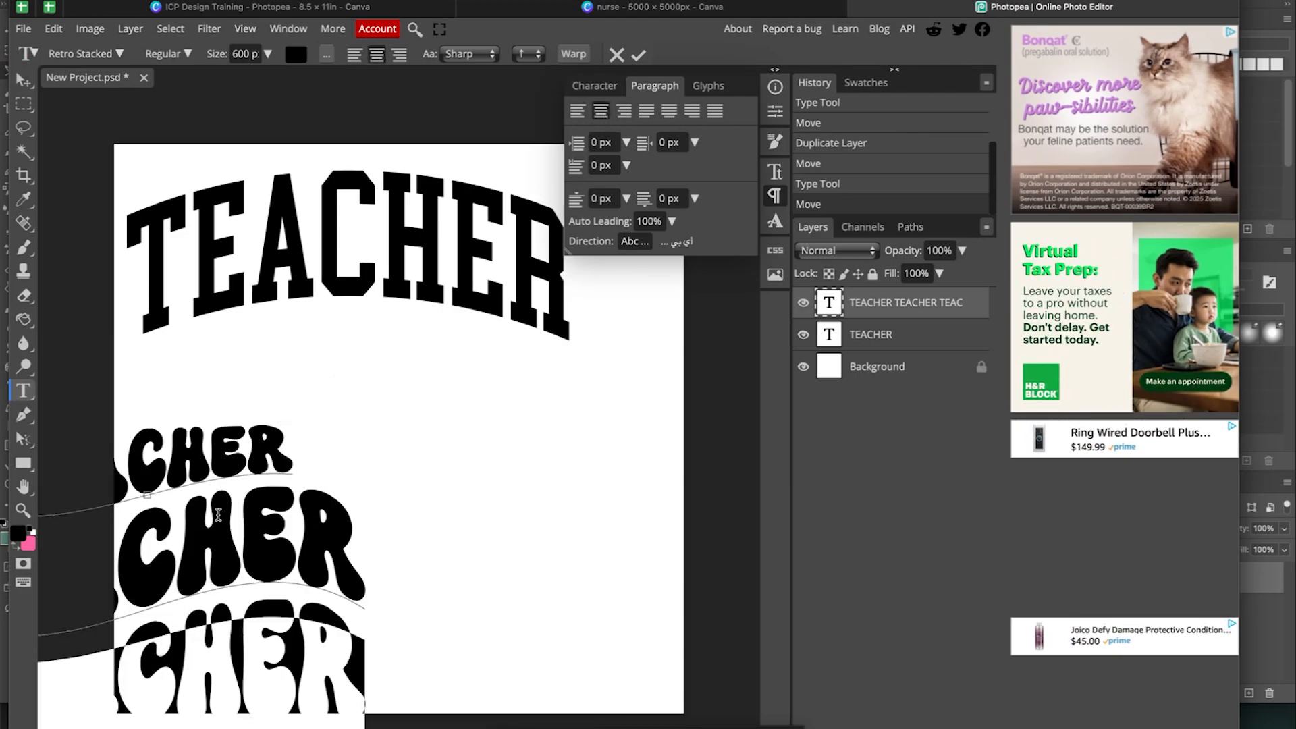
Step: Move the centered wavy text block back onto the middle of the canvas, below the arched TEACHER
{"action": "left_click_drag", "start_coordinate": [218, 514], "coordinate": [371, 473]}
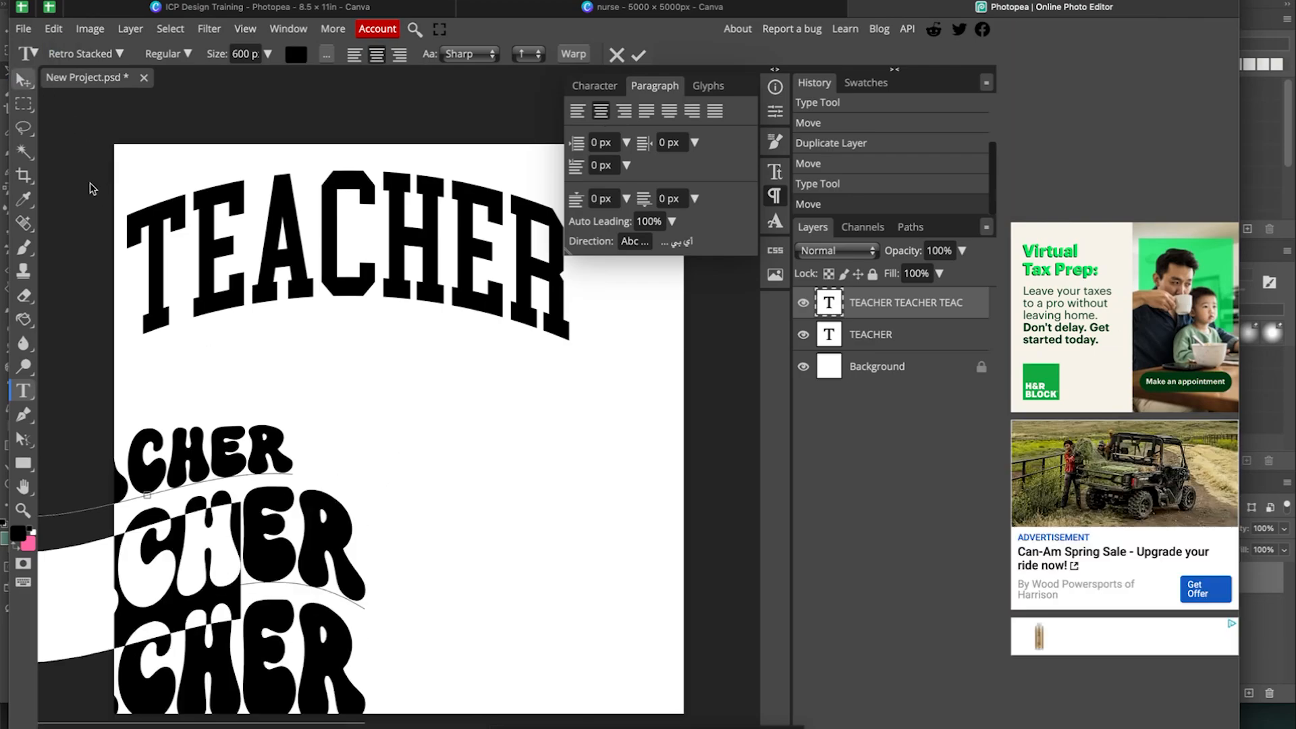
{"action": "left_click", "coordinate": [24, 79]}
{"action": "left_click_drag", "start_coordinate": [233, 553], "coordinate": [462, 491]}
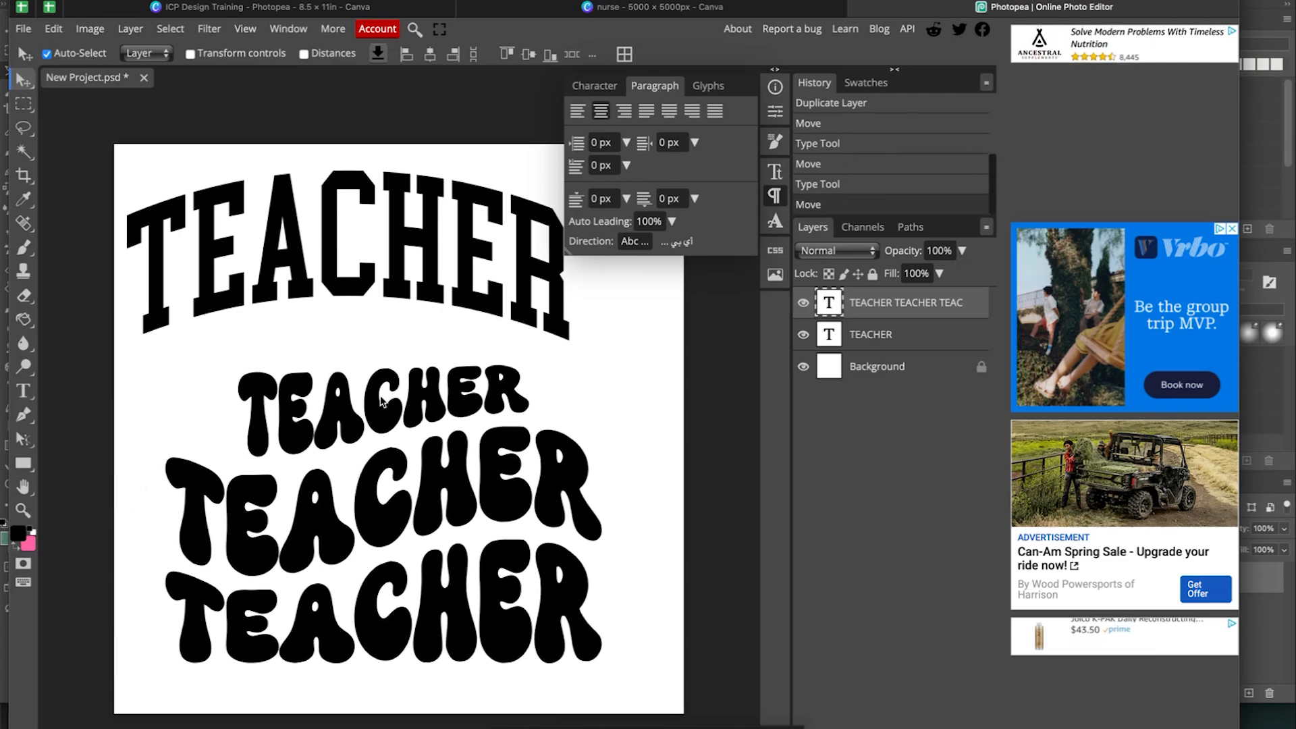
Step: Set the first wavy TEACHER line's font size to 600 px and shift the block slightly to line up under the arched TEACHER
{"action": "left_click", "coordinate": [23, 390]}
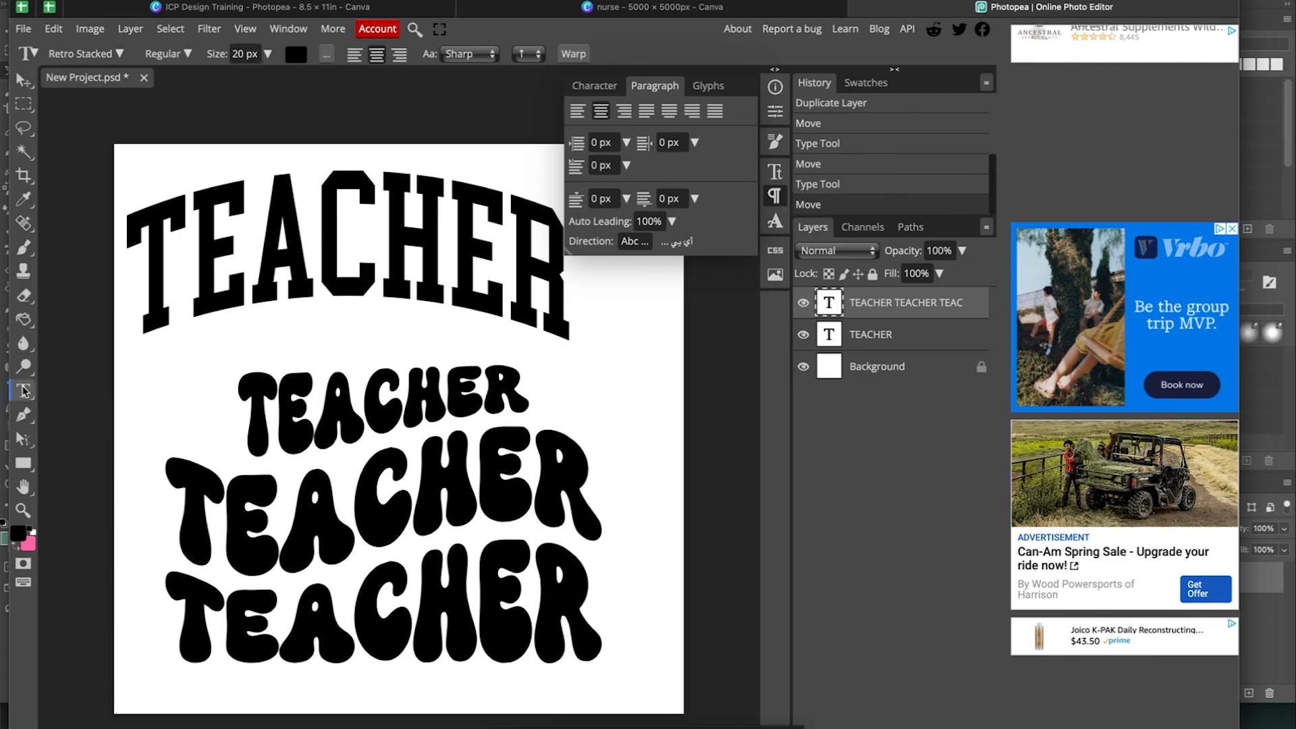
{"action": "double_click", "coordinate": [389, 412]}
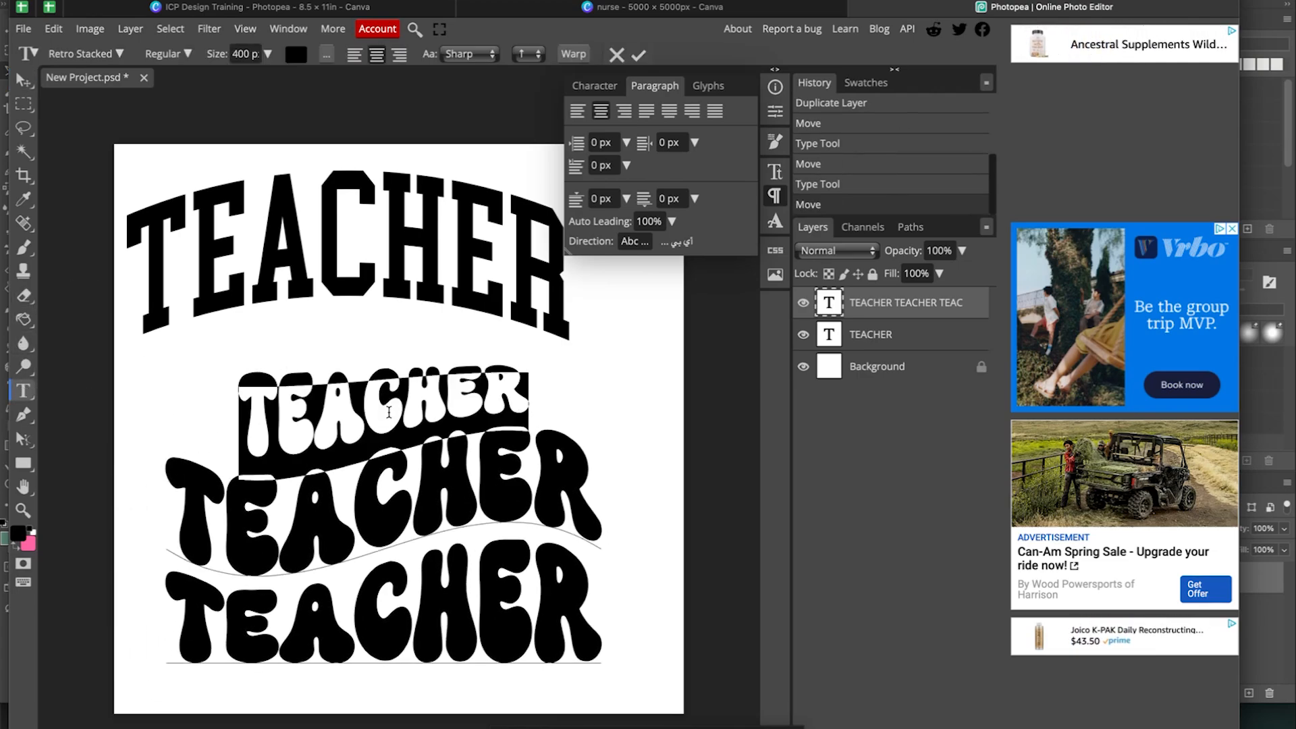
{"action": "left_click", "coordinate": [233, 53]}
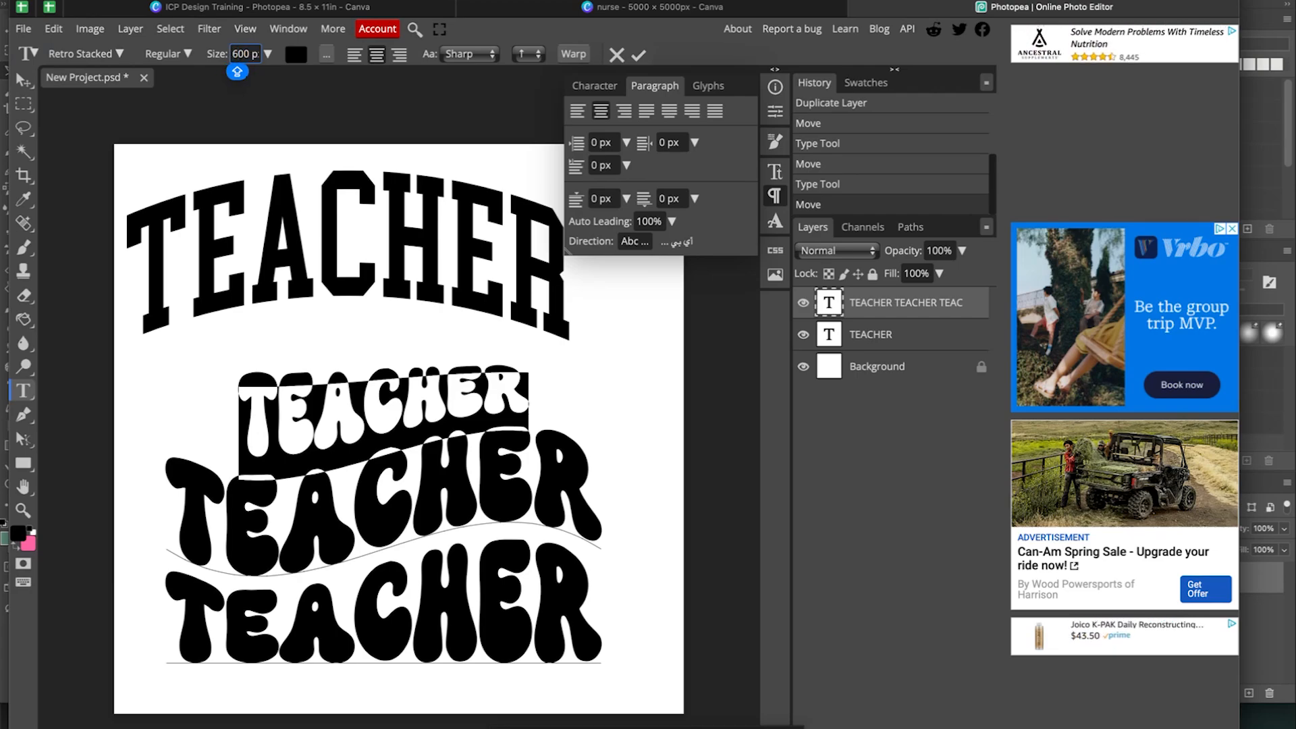
{"action": "key", "text": "Return"}
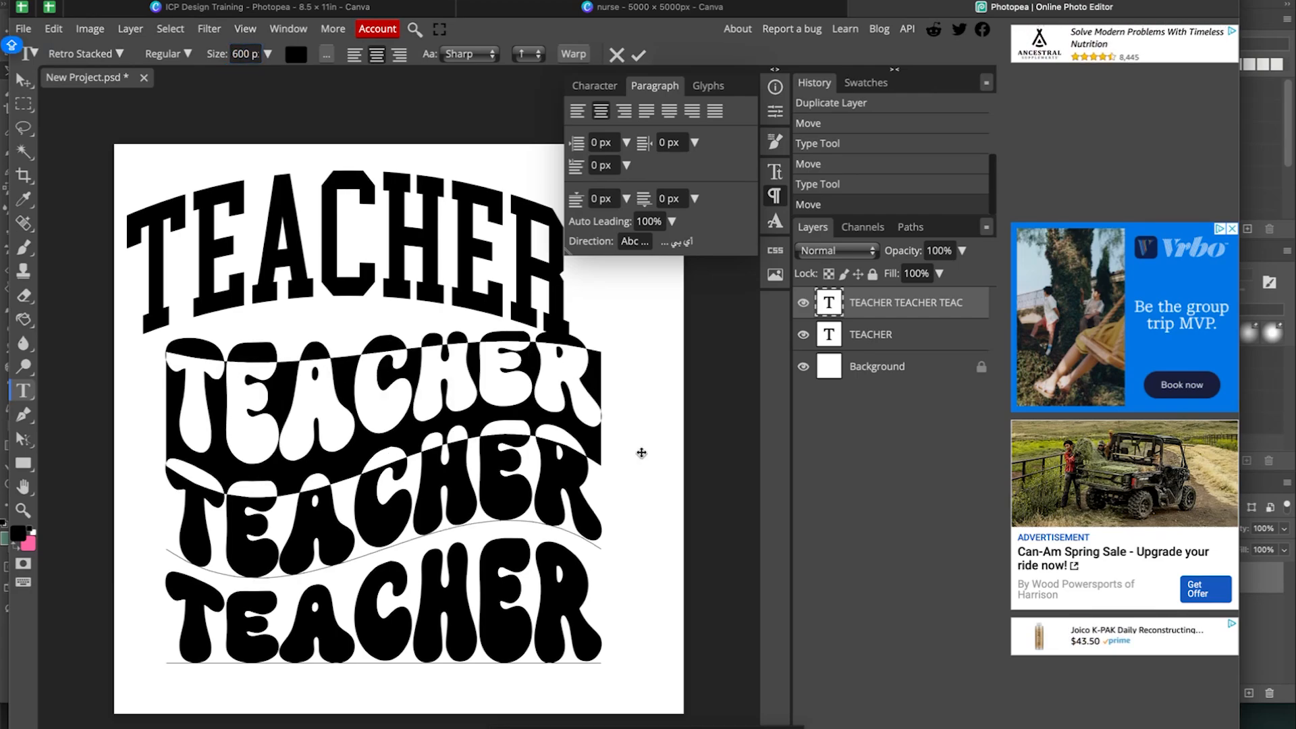
{"action": "left_click", "coordinate": [24, 80]}
{"action": "left_click_drag", "start_coordinate": [398, 450], "coordinate": [373, 455]}
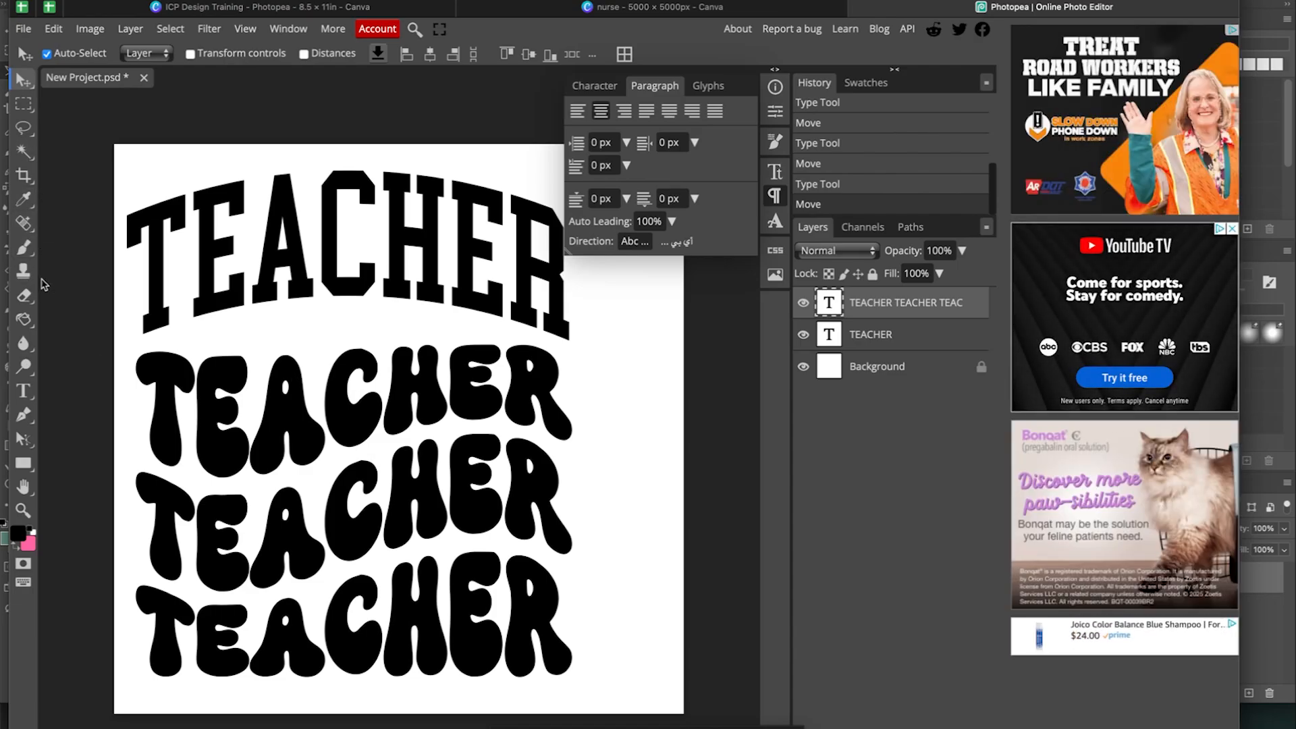
Step: Try raising the Wave warp bend of the three-line TEACHER text to 50%
{"action": "left_click", "coordinate": [22, 390]}
{"action": "left_click_drag", "start_coordinate": [141, 368], "coordinate": [561, 588]}
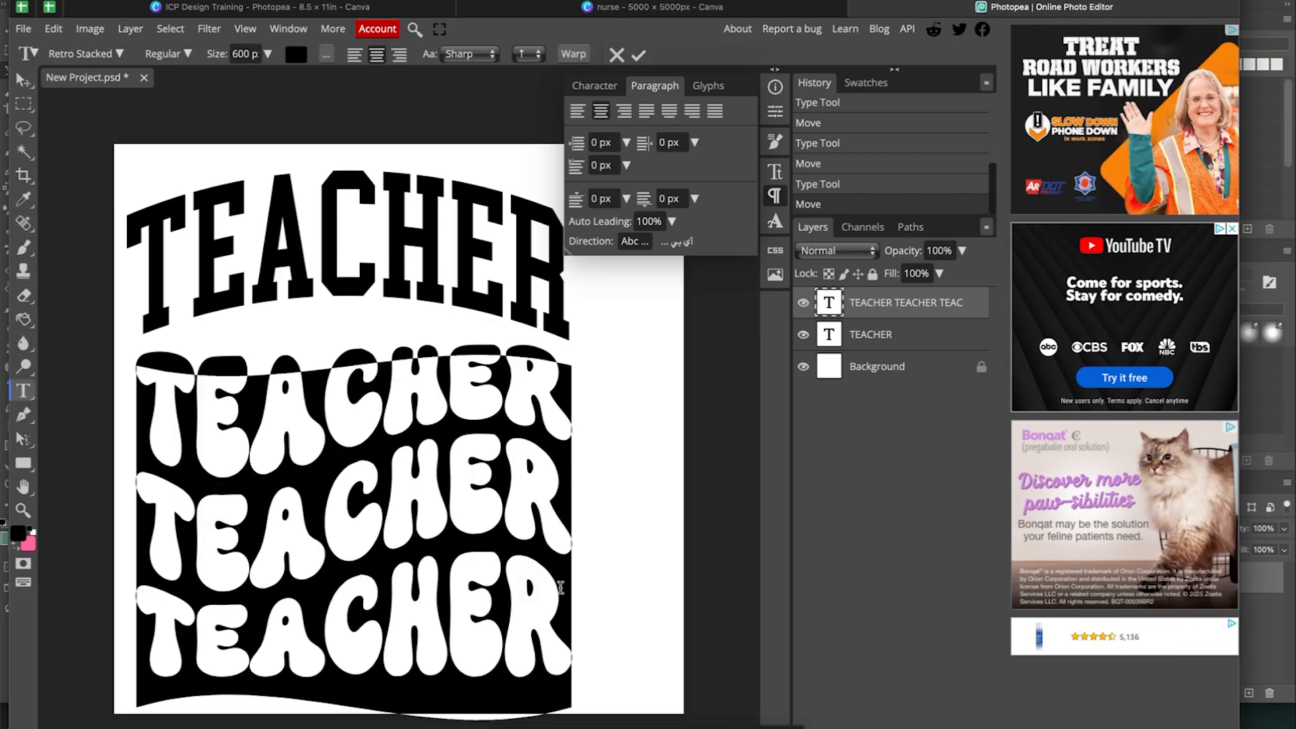
{"action": "left_click", "coordinate": [572, 54]}
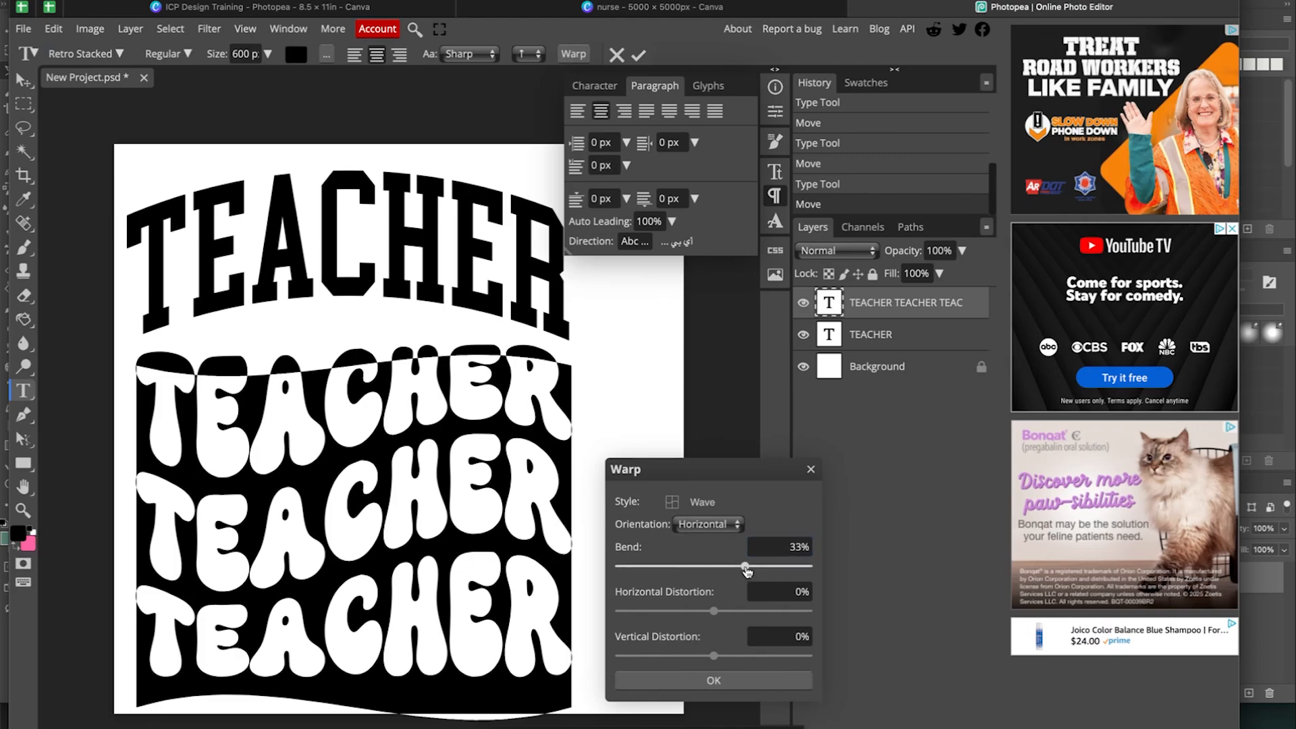
{"action": "left_click_drag", "start_coordinate": [746, 569], "coordinate": [762, 571]}
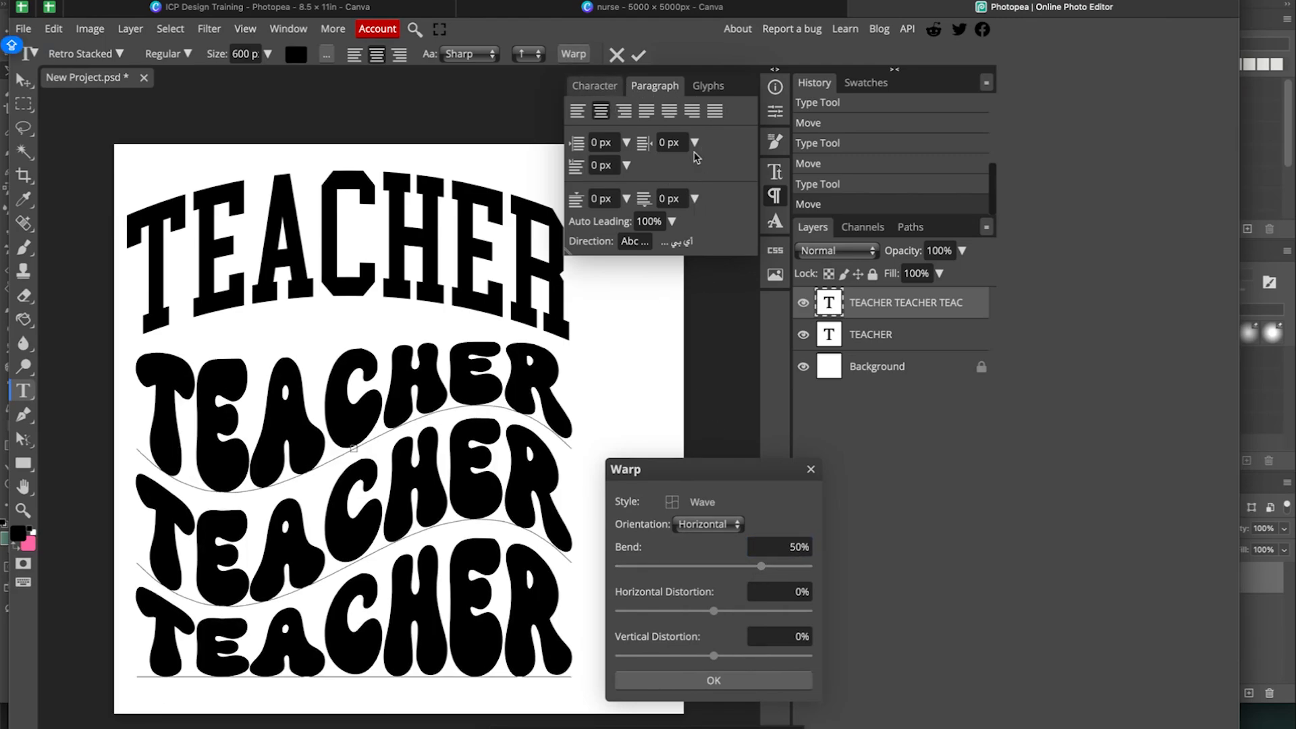
Step: Try tightening the auto leading of the three-line wavy TEACHER text to 70%
{"action": "left_click", "coordinate": [672, 222]}
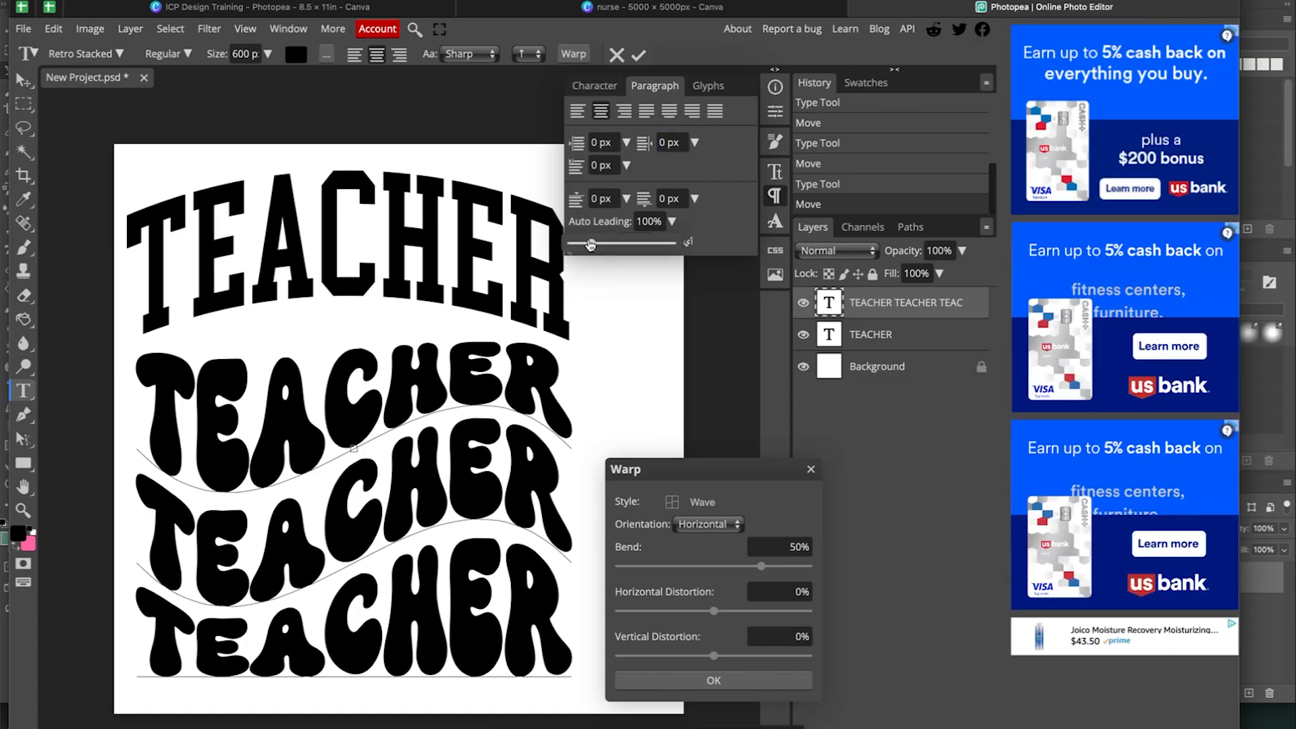
{"action": "left_click_drag", "start_coordinate": [591, 243], "coordinate": [586, 246]}
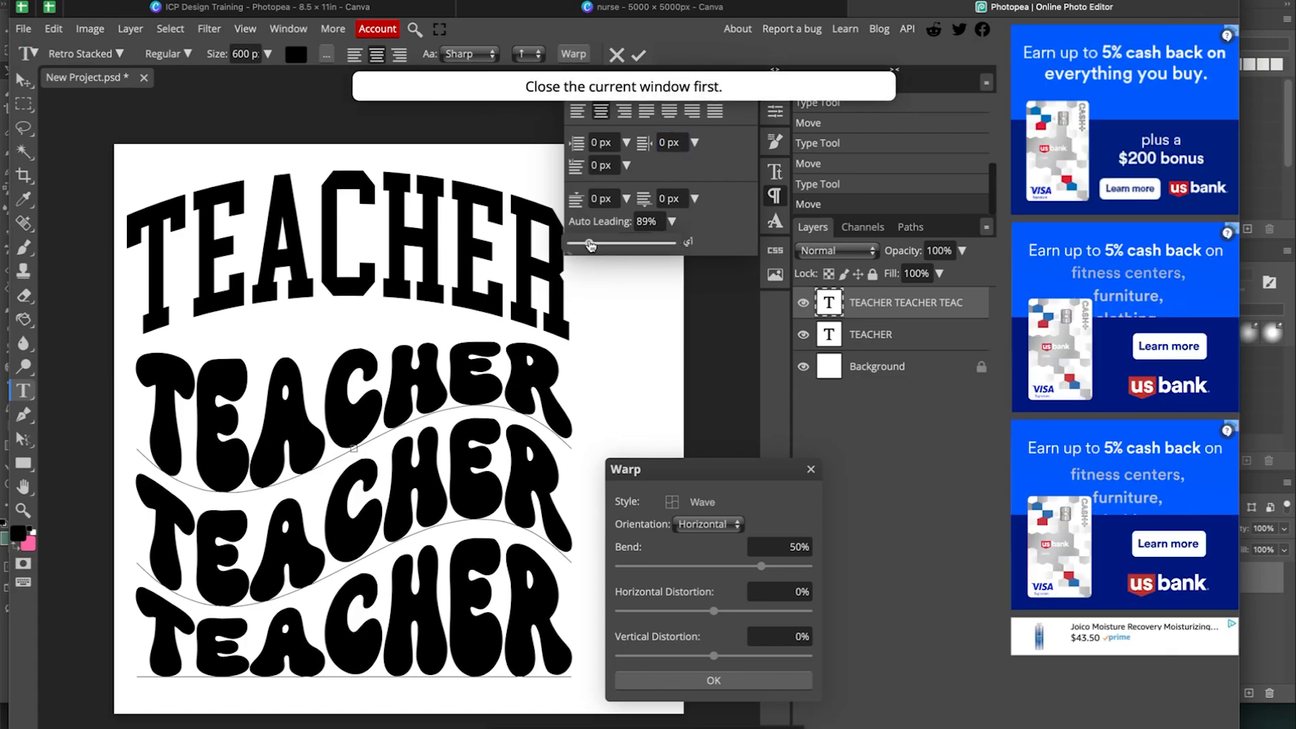
{"action": "left_click", "coordinate": [812, 470]}
{"action": "left_click", "coordinate": [671, 223]}
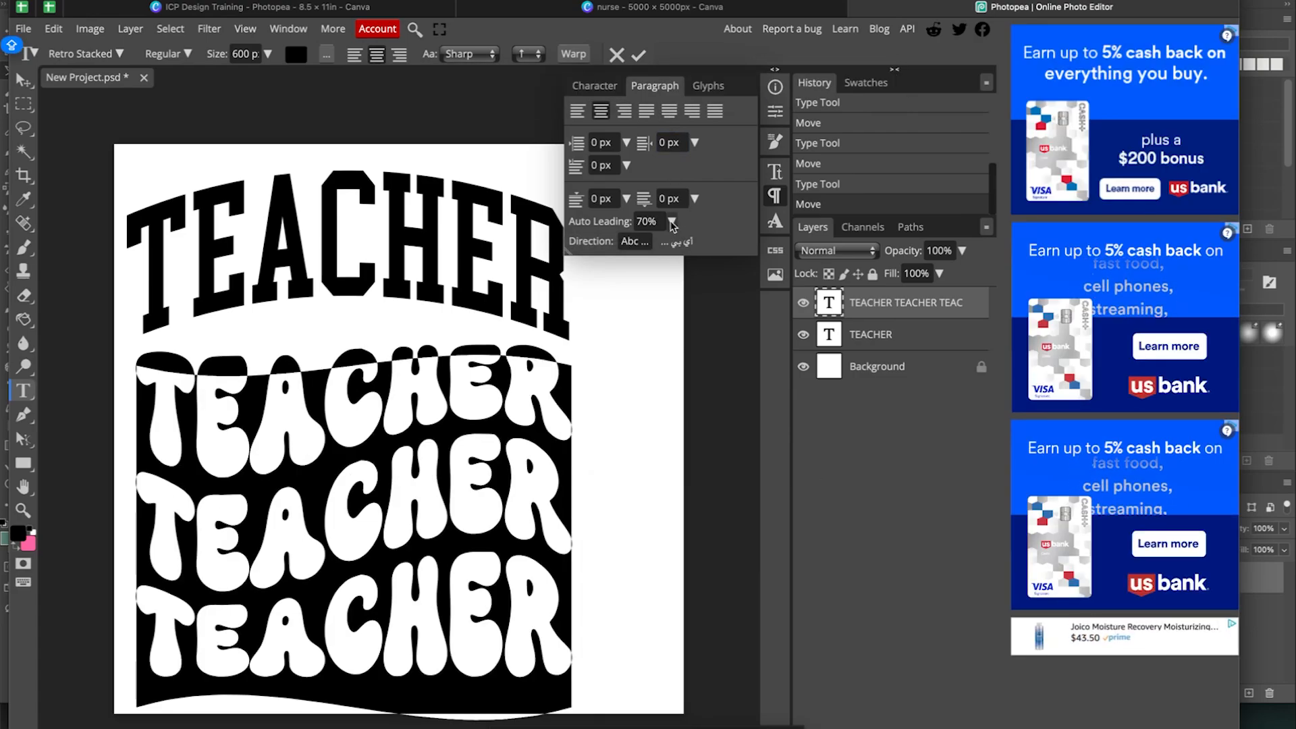
{"action": "left_click_drag", "start_coordinate": [588, 250], "coordinate": [594, 252]}
{"action": "left_click", "coordinate": [640, 538]}
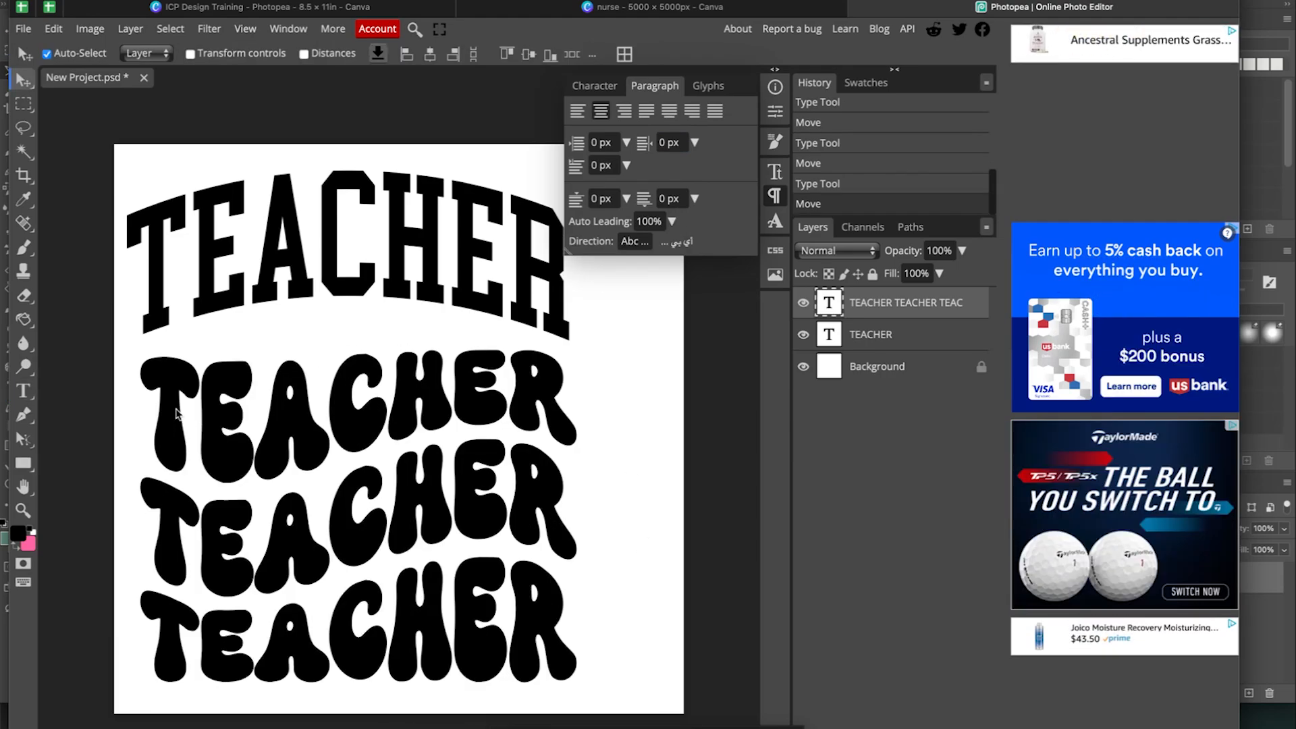
Step: Set the font size of all three wavy TEACHER lines to 450 px and move the block toward the canvas's left edge
{"action": "left_click", "coordinate": [24, 391]}
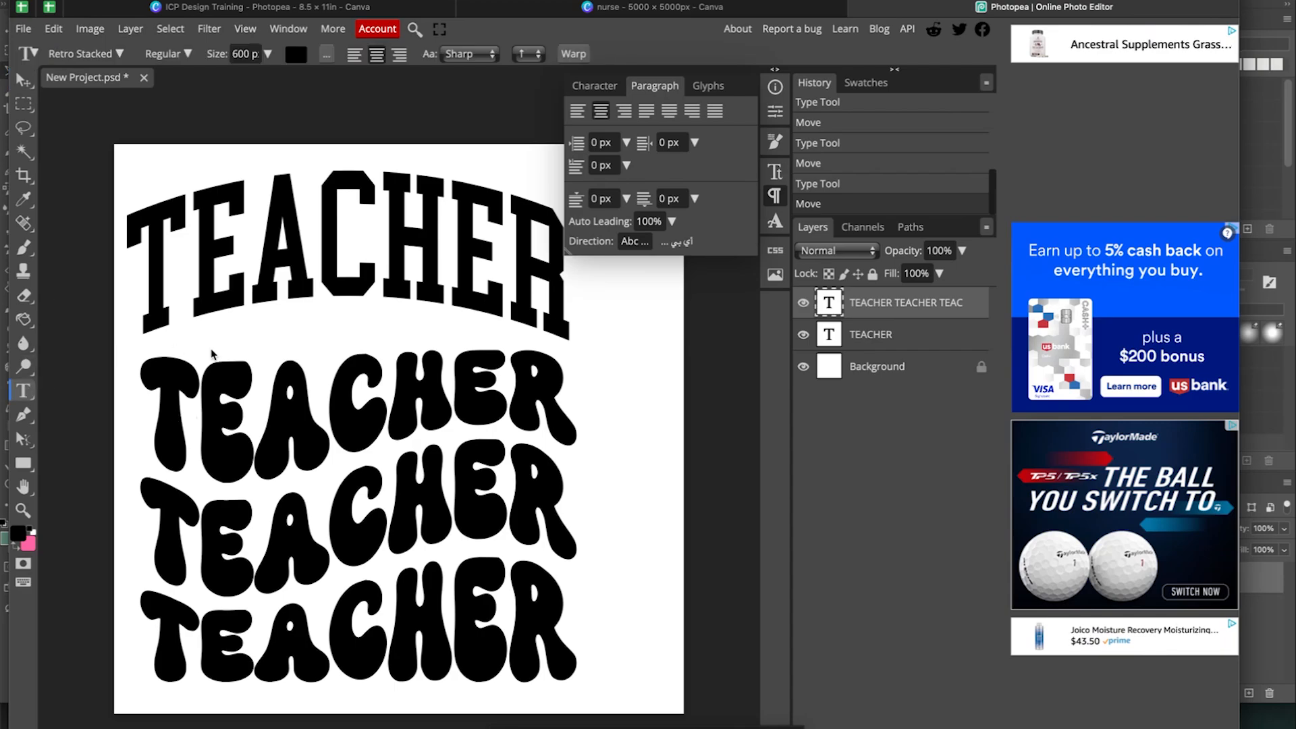
{"action": "left_click_drag", "start_coordinate": [184, 371], "coordinate": [574, 594]}
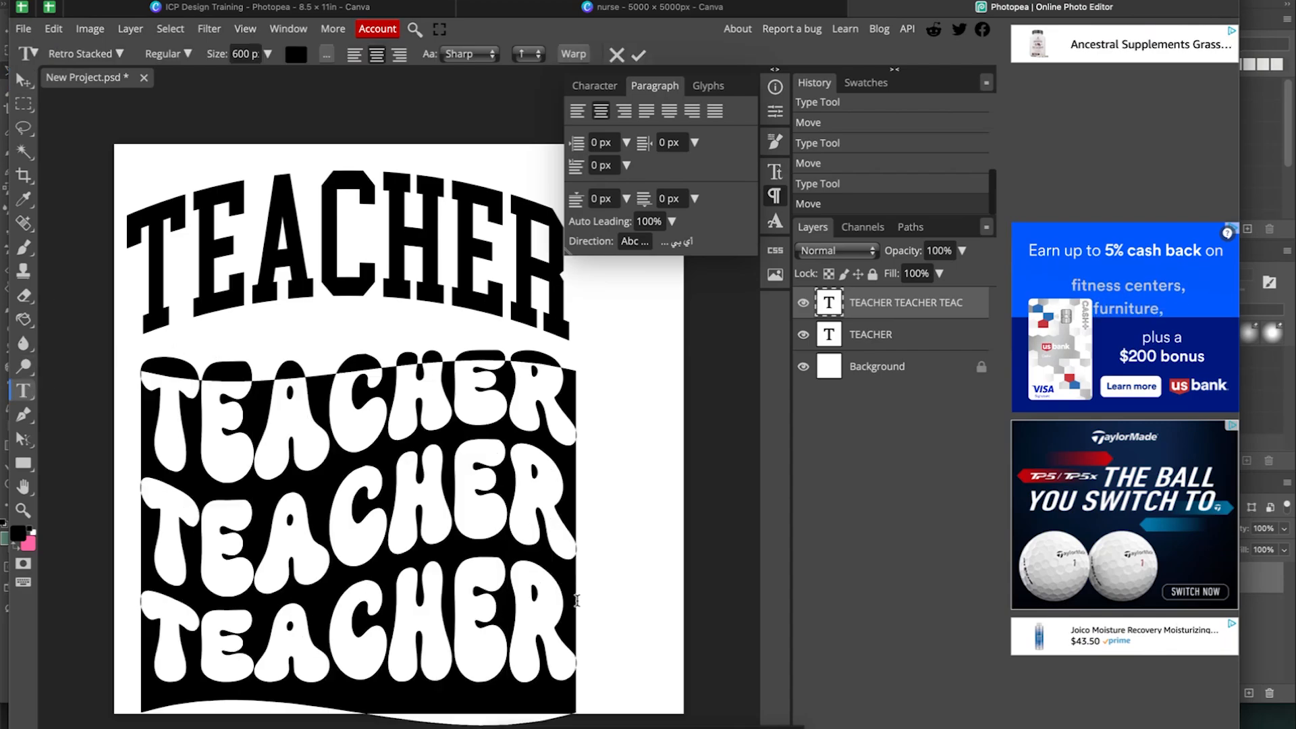
{"action": "double_click", "coordinate": [238, 54]}
{"action": "left_click", "coordinate": [248, 54]}
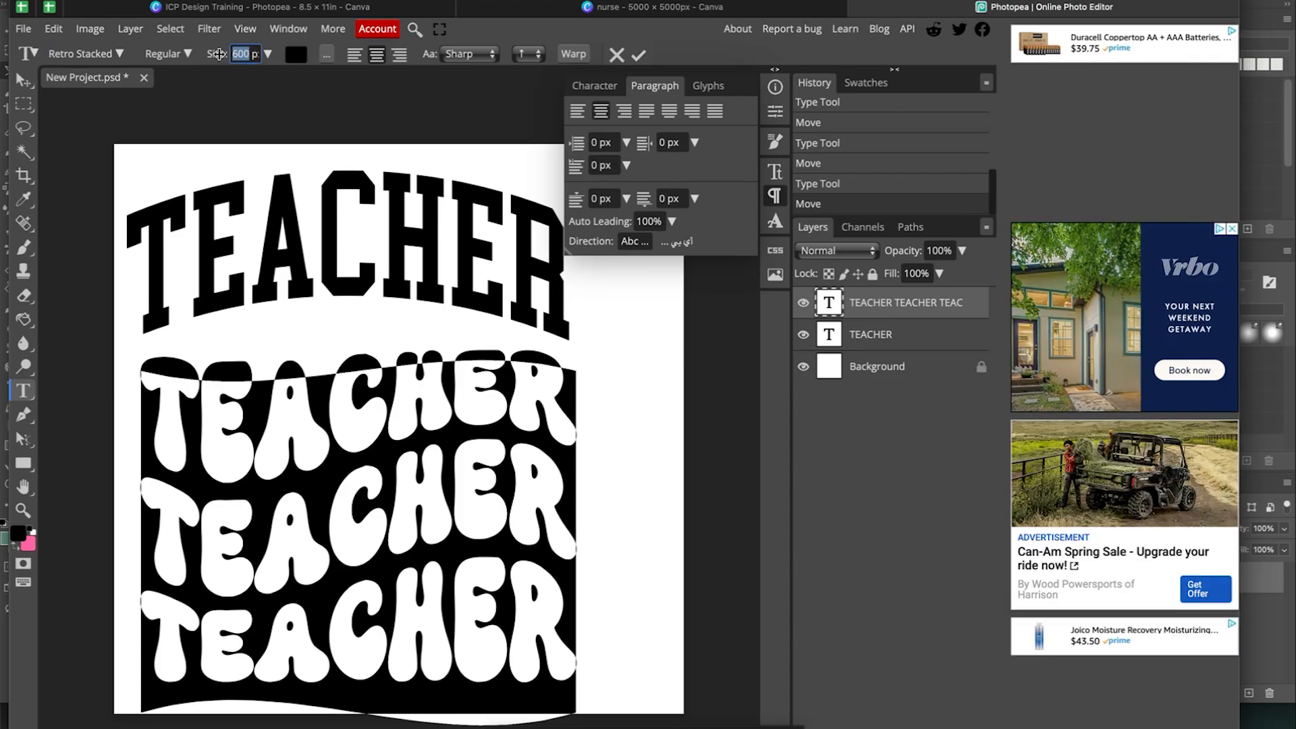
{"action": "type", "text": "450"}
{"action": "key", "text": "Return"}
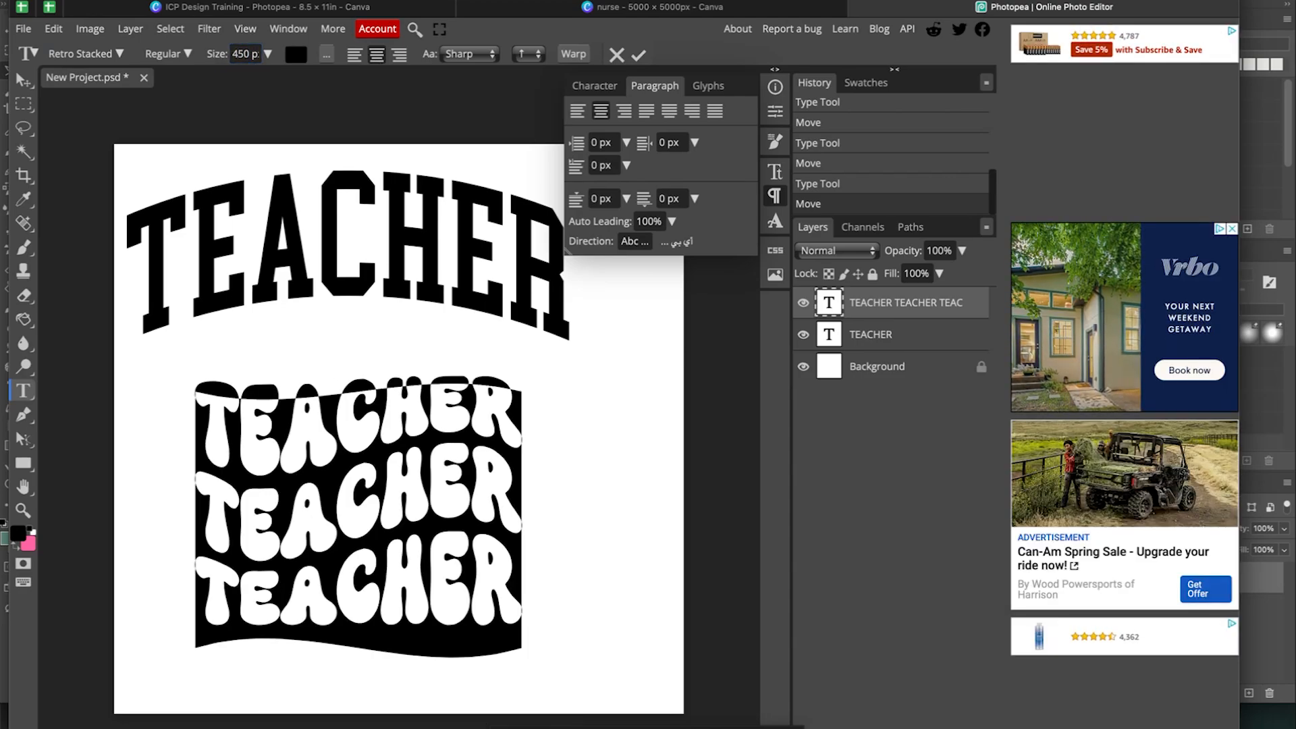
{"action": "left_click", "coordinate": [23, 79]}
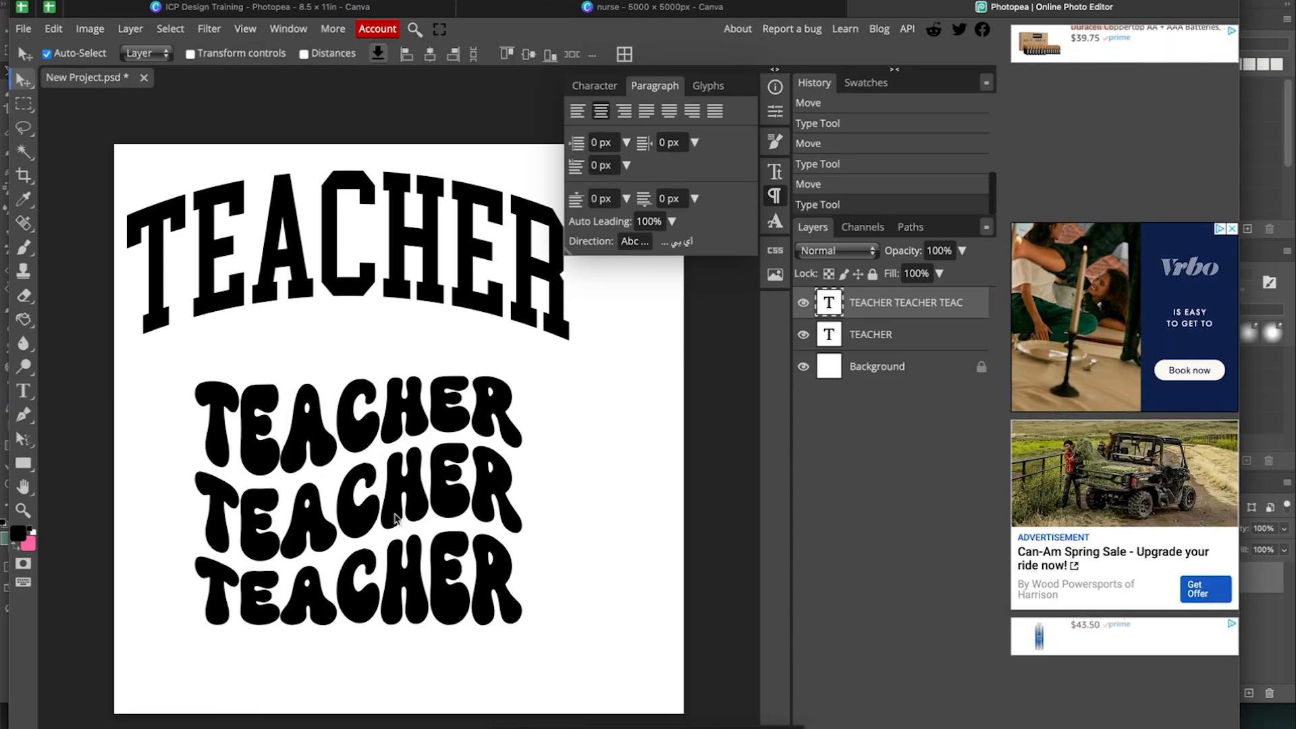
{"action": "mouse_move", "coordinate": [397, 522]}
{"action": "left_mouse_down"}
{"action": "mouse_move", "coordinate": [334, 496]}
{"action": "mouse_move", "coordinate": [336, 514]}
{"action": "left_mouse_up"}
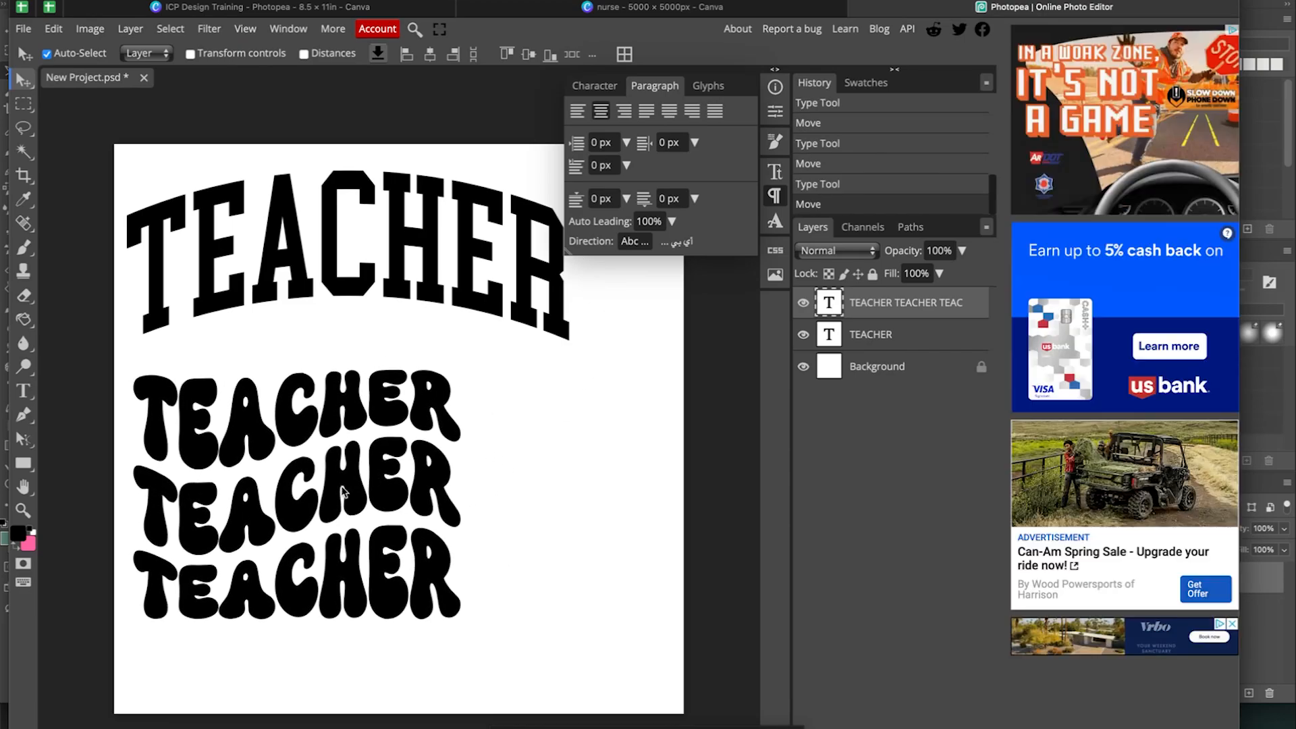
Step: Duplicate the wavy TEACHER block and spread the two apart, one on the canvas's right half, the other partly past its left edge
{"action": "mouse_move", "coordinate": [343, 492]}
{"action": "left_mouse_down"}
{"action": "mouse_move", "coordinate": [588, 473]}
{"action": "mouse_move", "coordinate": [554, 514]}
{"action": "mouse_move", "coordinate": [530, 497]}
{"action": "left_mouse_up"}
{"action": "mouse_move", "coordinate": [298, 520]}
{"action": "left_mouse_down"}
{"action": "mouse_move", "coordinate": [284, 476]}
{"action": "mouse_move", "coordinate": [300, 501]}
{"action": "left_mouse_up"}
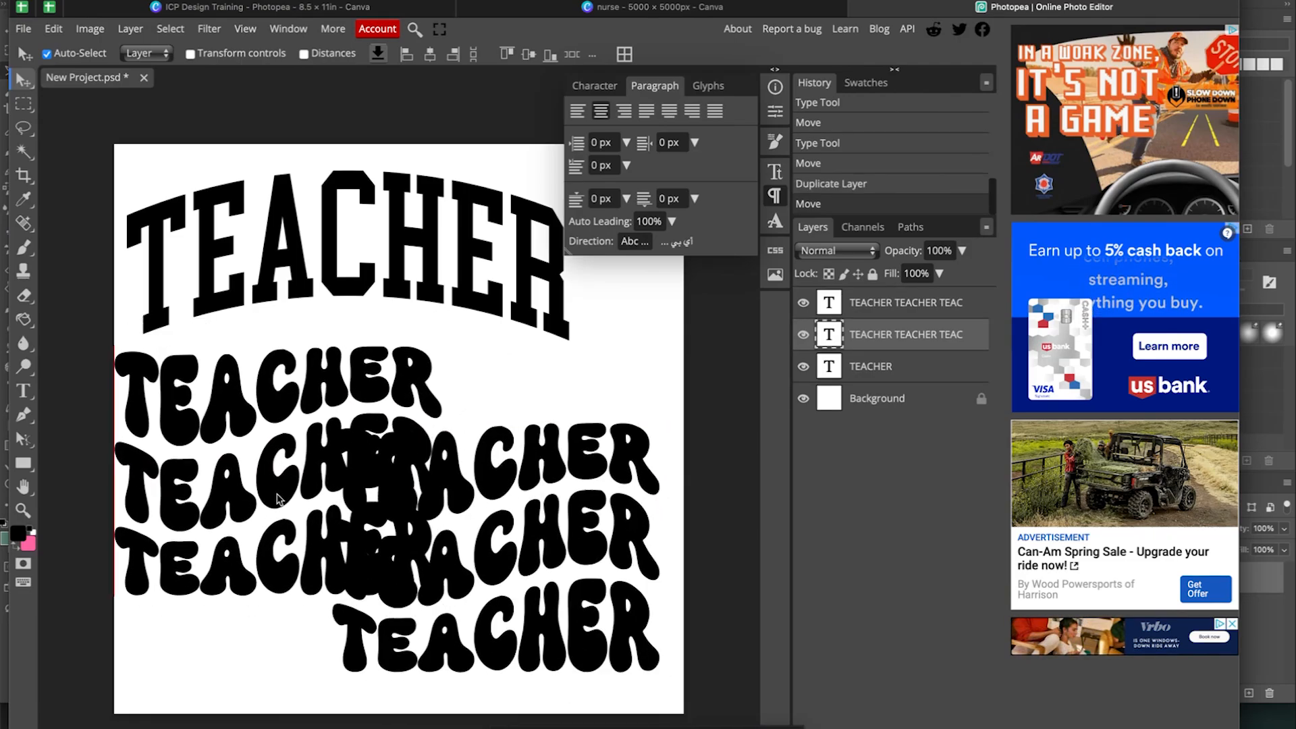
{"action": "mouse_move", "coordinate": [499, 507]}
{"action": "left_mouse_down"}
{"action": "mouse_move", "coordinate": [562, 478]}
{"action": "mouse_move", "coordinate": [555, 538]}
{"action": "mouse_move", "coordinate": [561, 419]}
{"action": "mouse_move", "coordinate": [580, 395]}
{"action": "mouse_move", "coordinate": [612, 449]}
{"action": "left_mouse_up"}
{"action": "left_click_drag", "start_coordinate": [361, 458], "coordinate": [246, 458]}
{"action": "left_click_drag", "start_coordinate": [536, 474], "coordinate": [432, 466]}
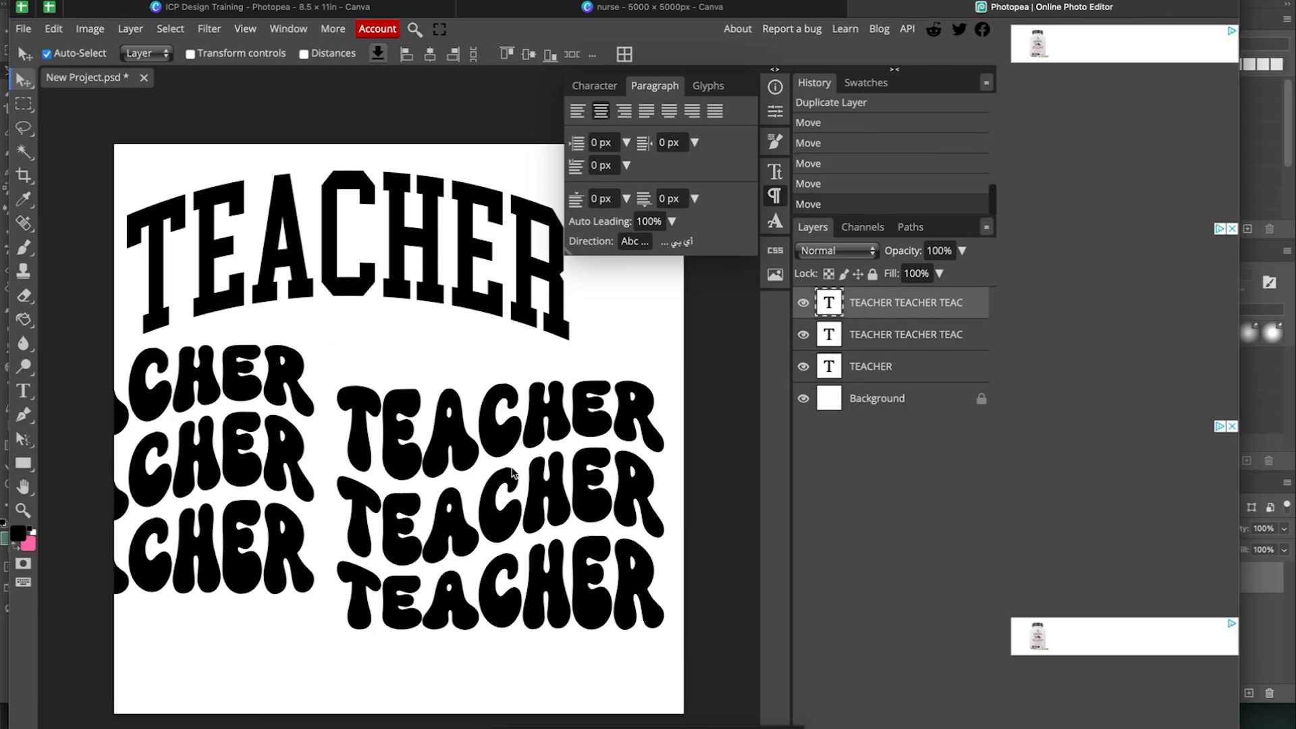
Step: Replace the first two lines of the right wavy block with "Coffee" and "& Chaos", and delete its third line
{"action": "left_click", "coordinate": [23, 391]}
{"action": "left_click_drag", "start_coordinate": [347, 424], "coordinate": [647, 416]}
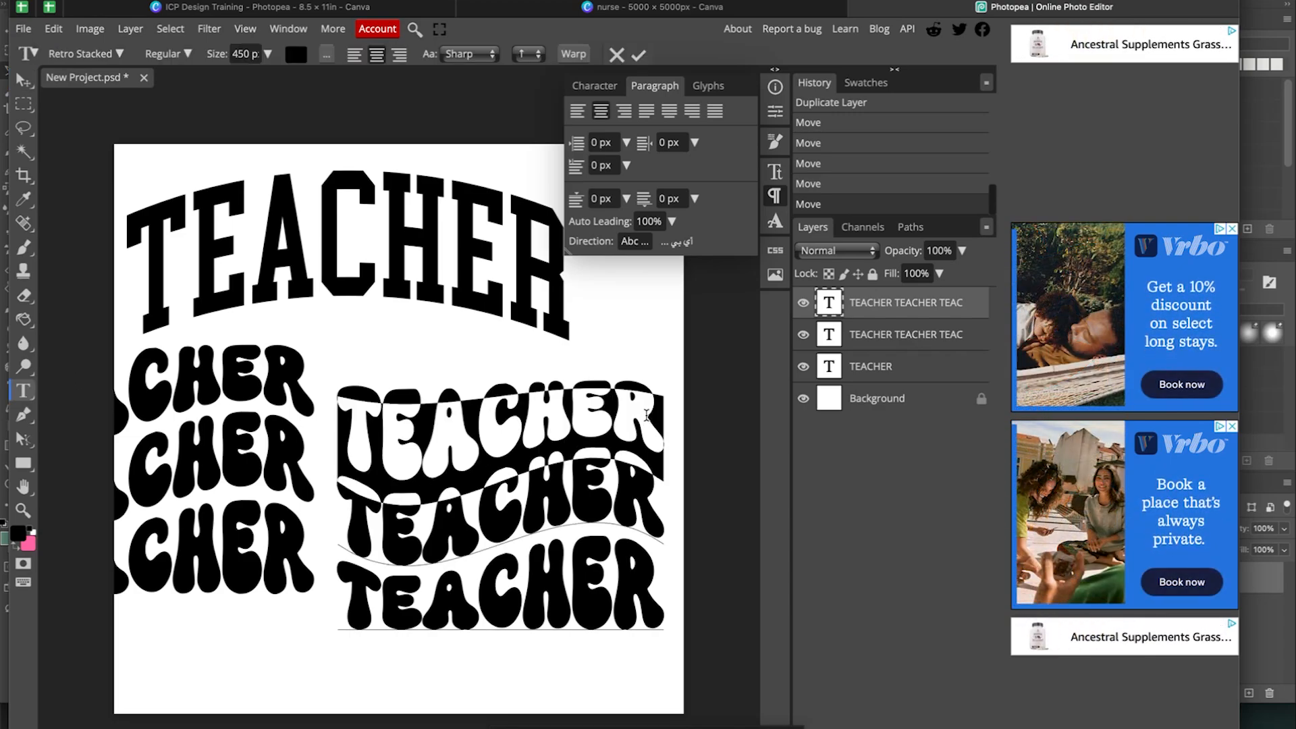
{"action": "type", "text": "Coffee"}
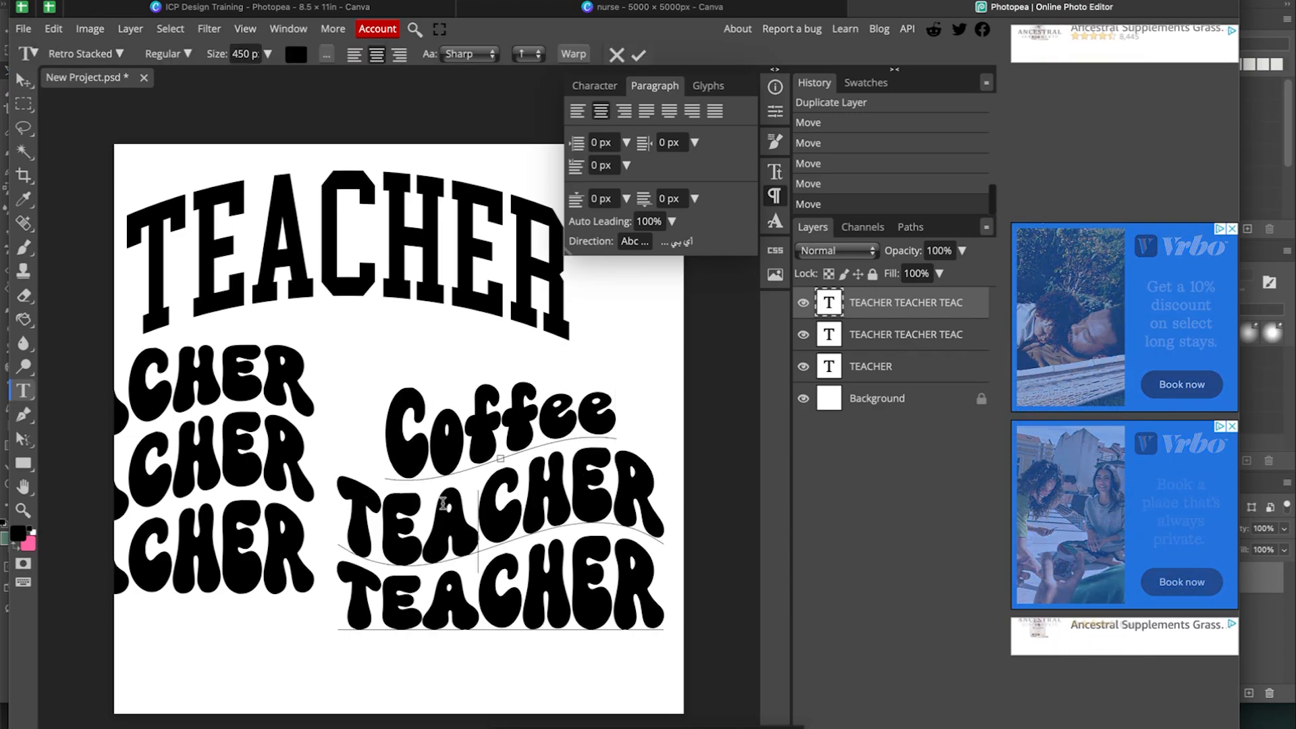
{"action": "left_click_drag", "start_coordinate": [342, 515], "coordinate": [668, 527]}
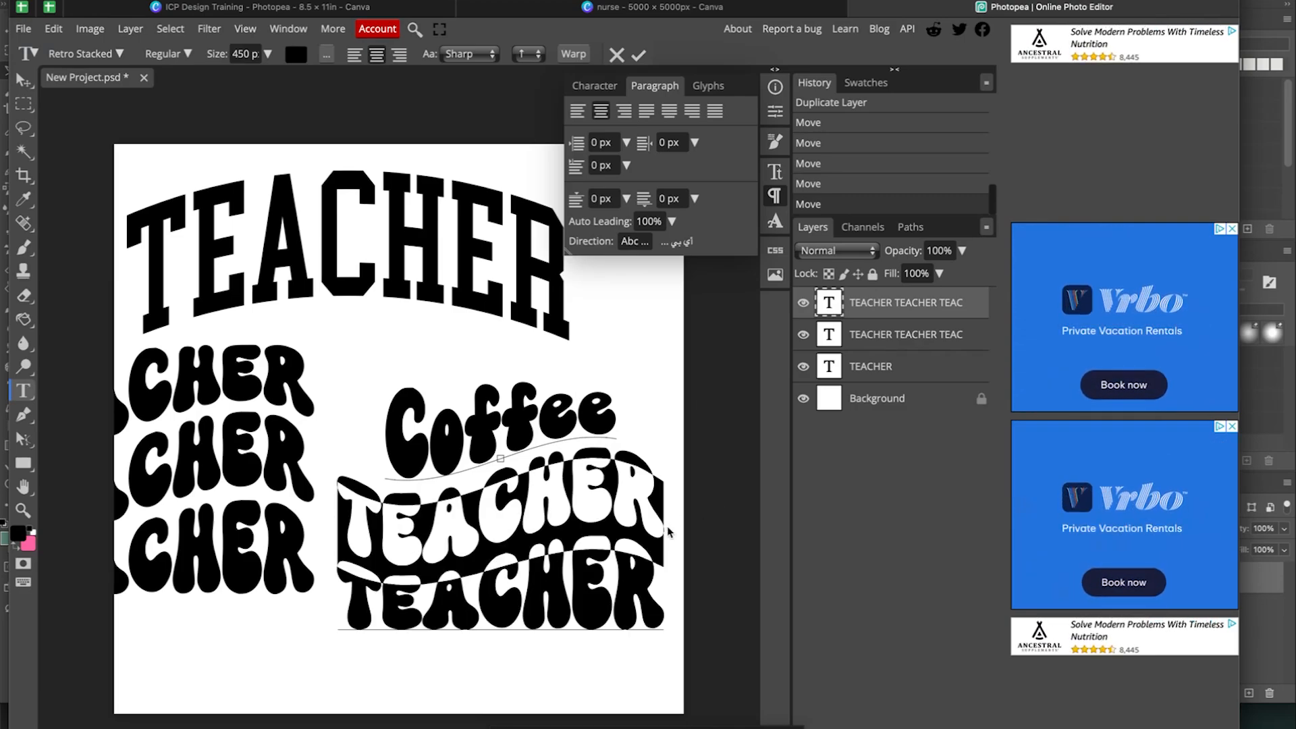
{"action": "type", "text": "&"}
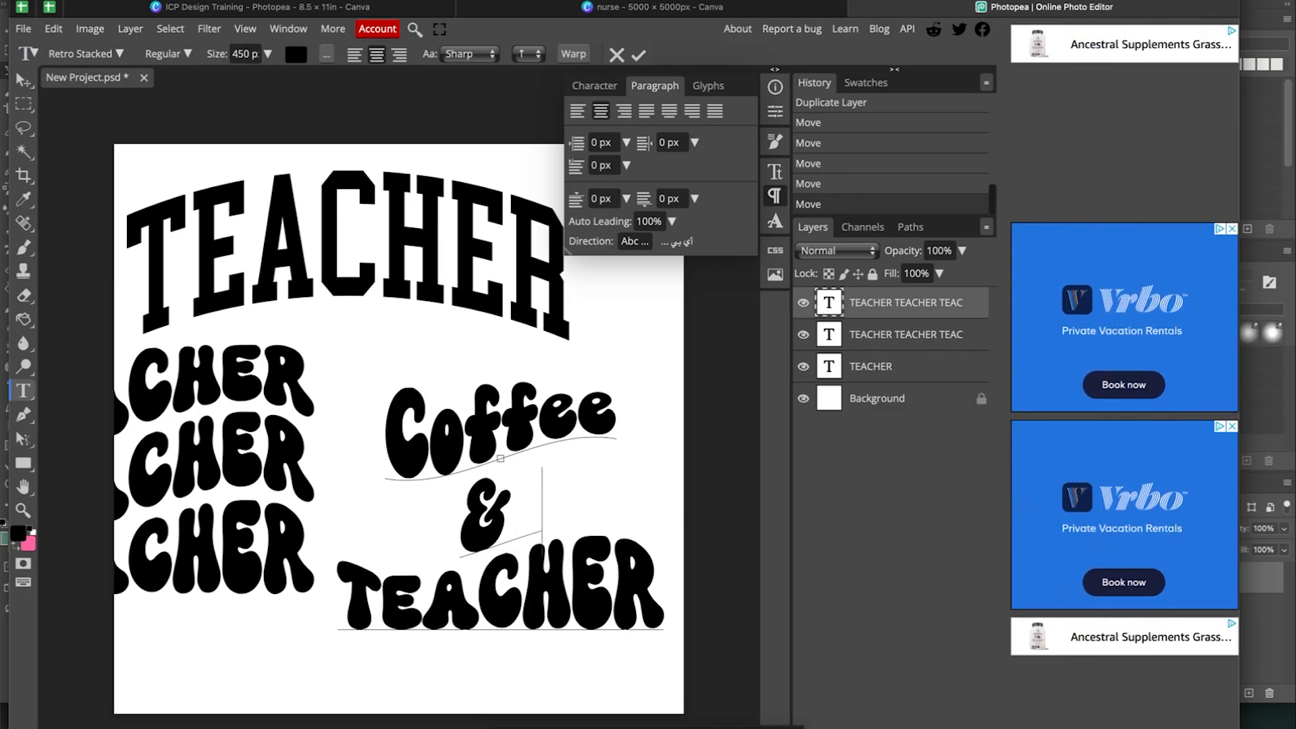
{"action": "type", "text": " Chaos"}
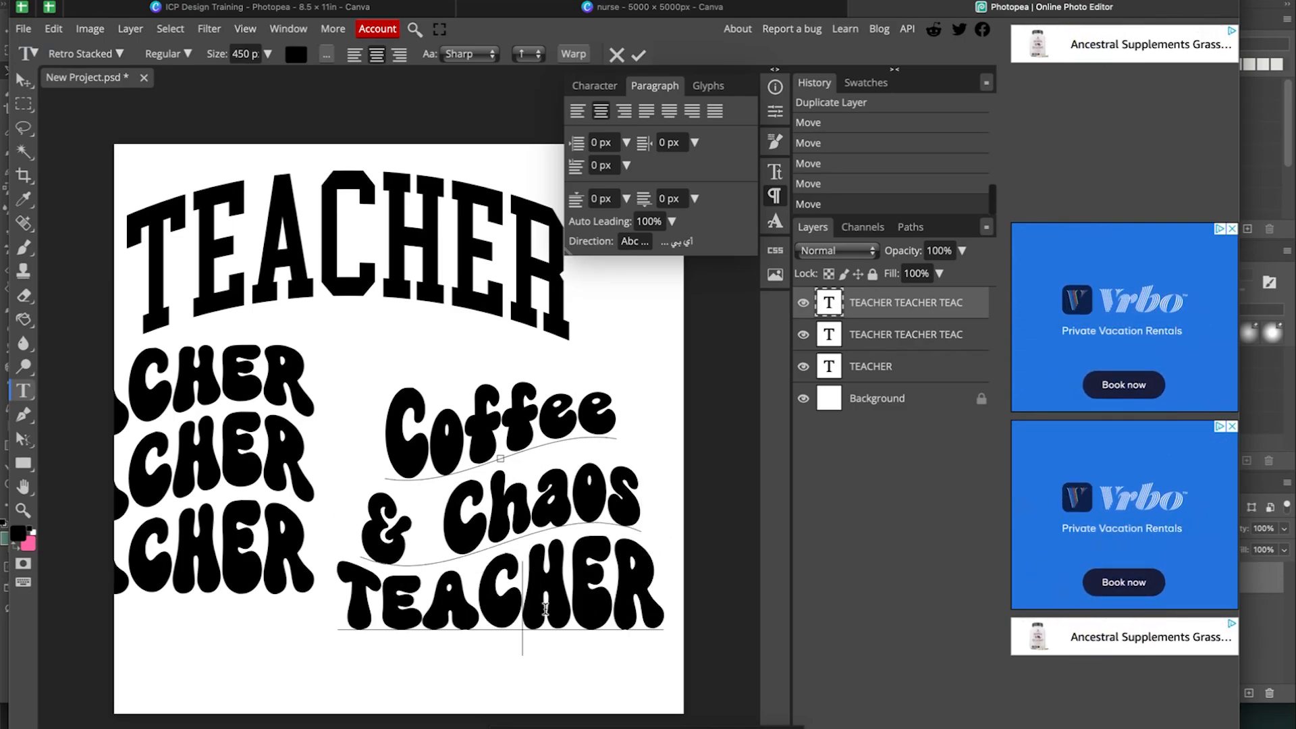
{"action": "double_click", "coordinate": [546, 609]}
{"action": "key", "text": "BackSpace"}
{"action": "key", "text": "BackSpace"}
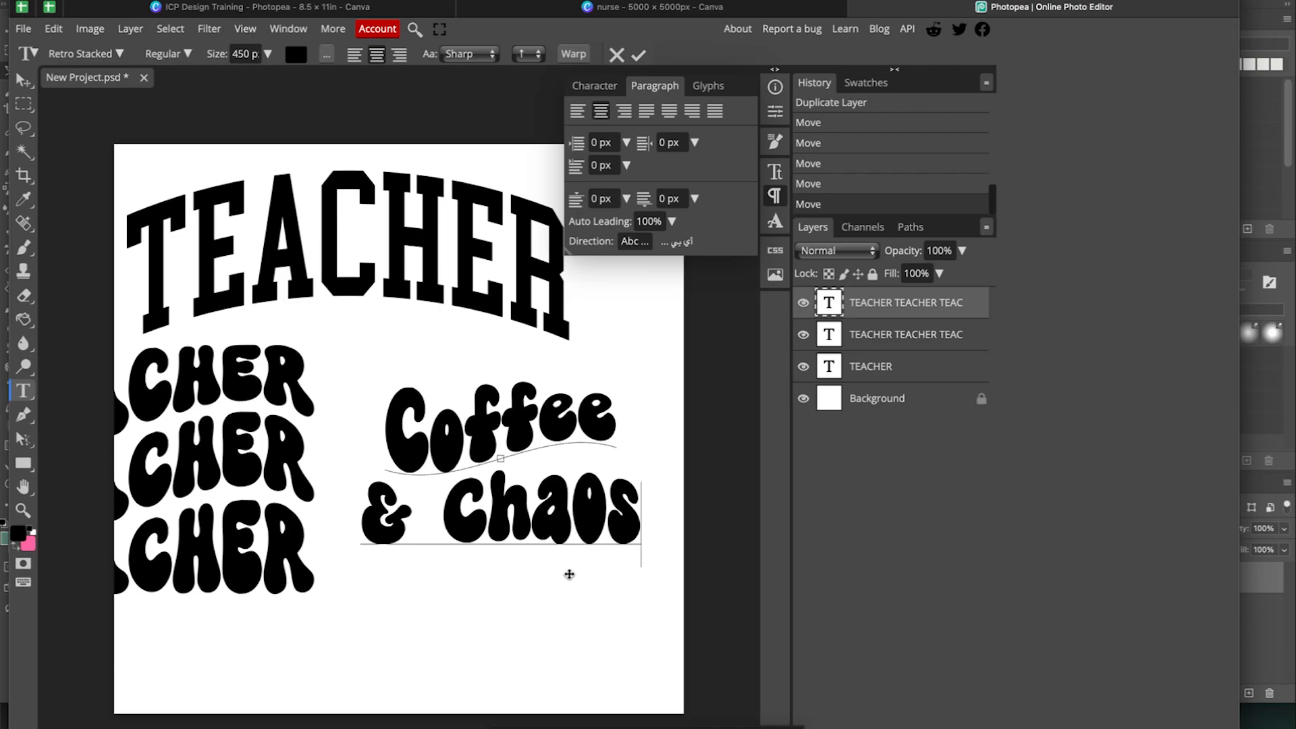
Step: Display the font's glyph set and change the whole Coffee & Chaos text to the De Augusta font
{"action": "left_click_drag", "start_coordinate": [640, 521], "coordinate": [619, 521]}
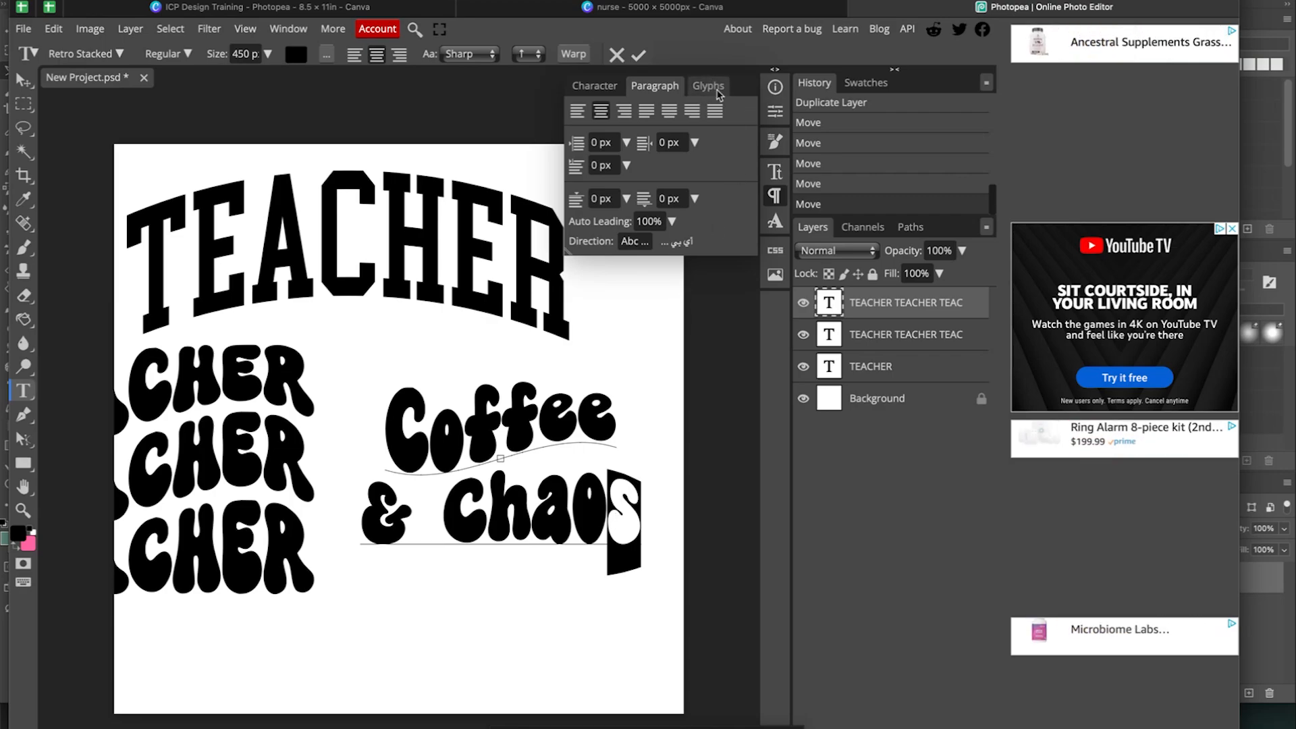
{"action": "left_click", "coordinate": [774, 226]}
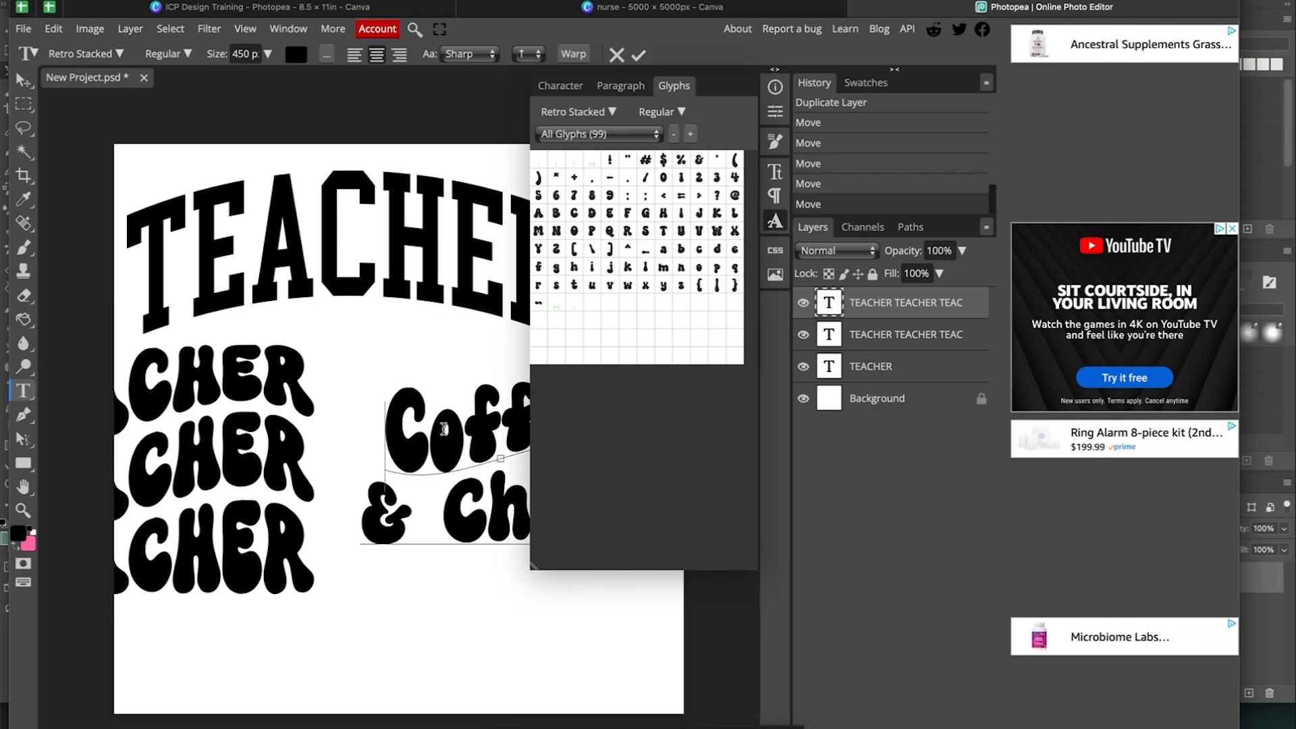
{"action": "key", "text": "ctrl+a"}
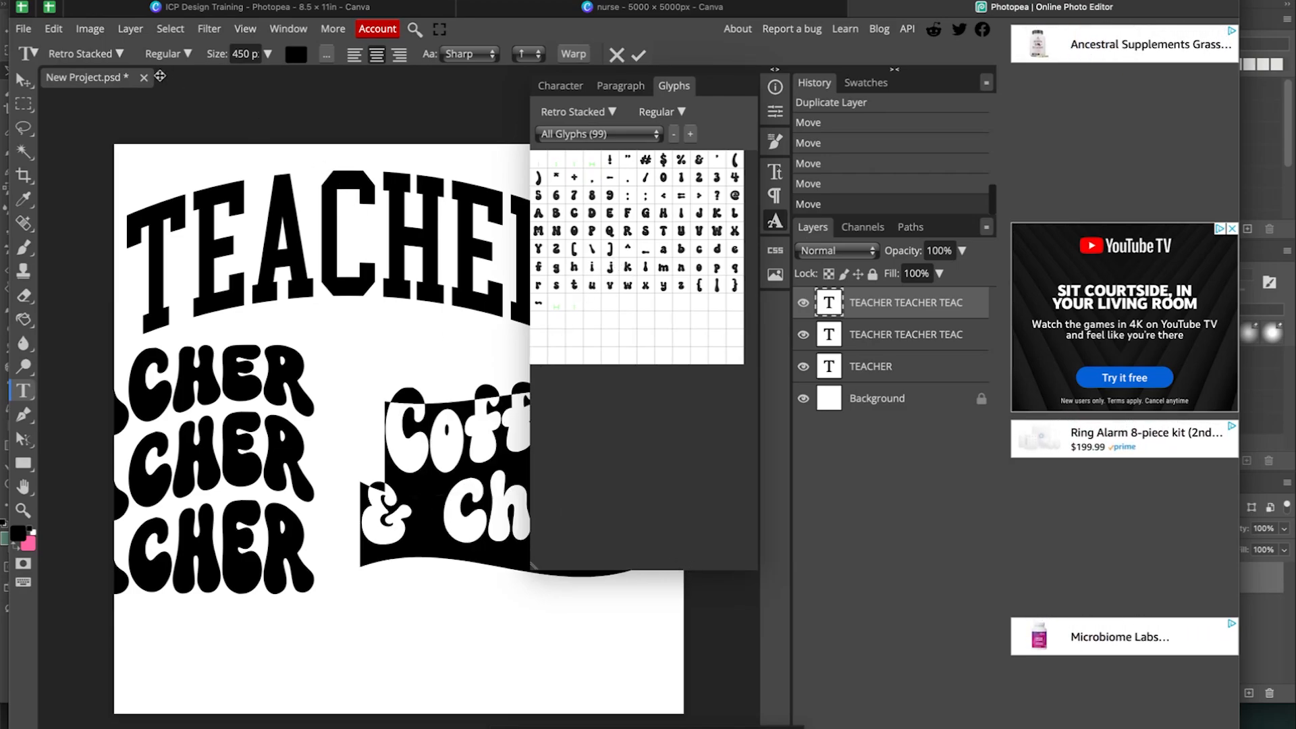
{"action": "left_click", "coordinate": [86, 54]}
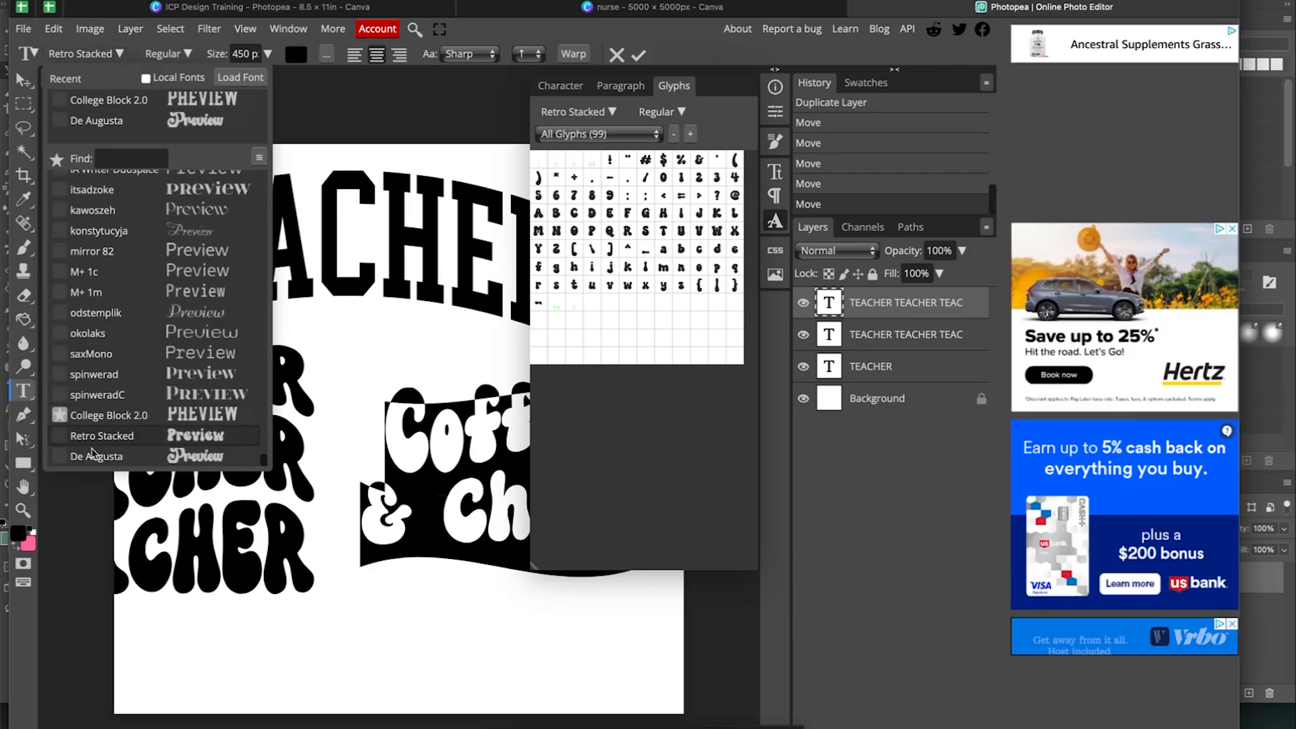
{"action": "left_click", "coordinate": [66, 459]}
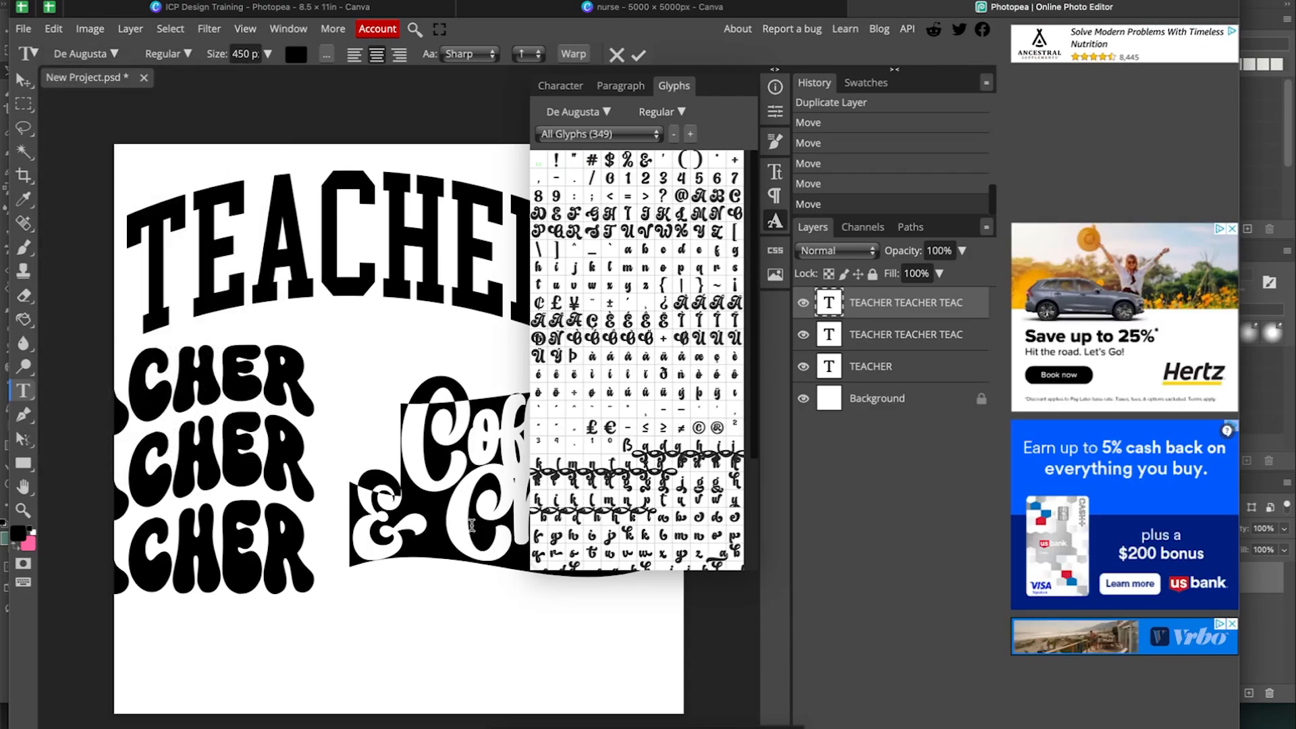
{"action": "left_click", "coordinate": [475, 555]}
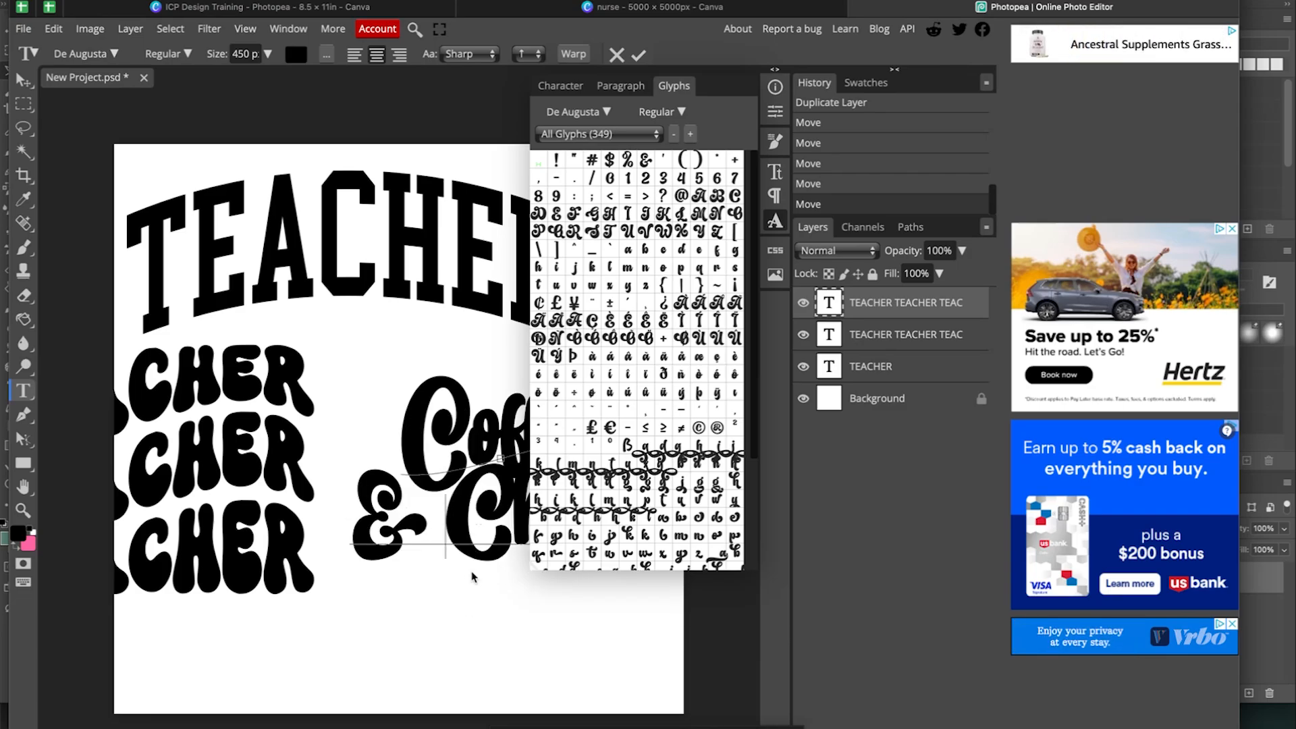
{"action": "left_click_drag", "start_coordinate": [480, 594], "coordinate": [464, 576]}
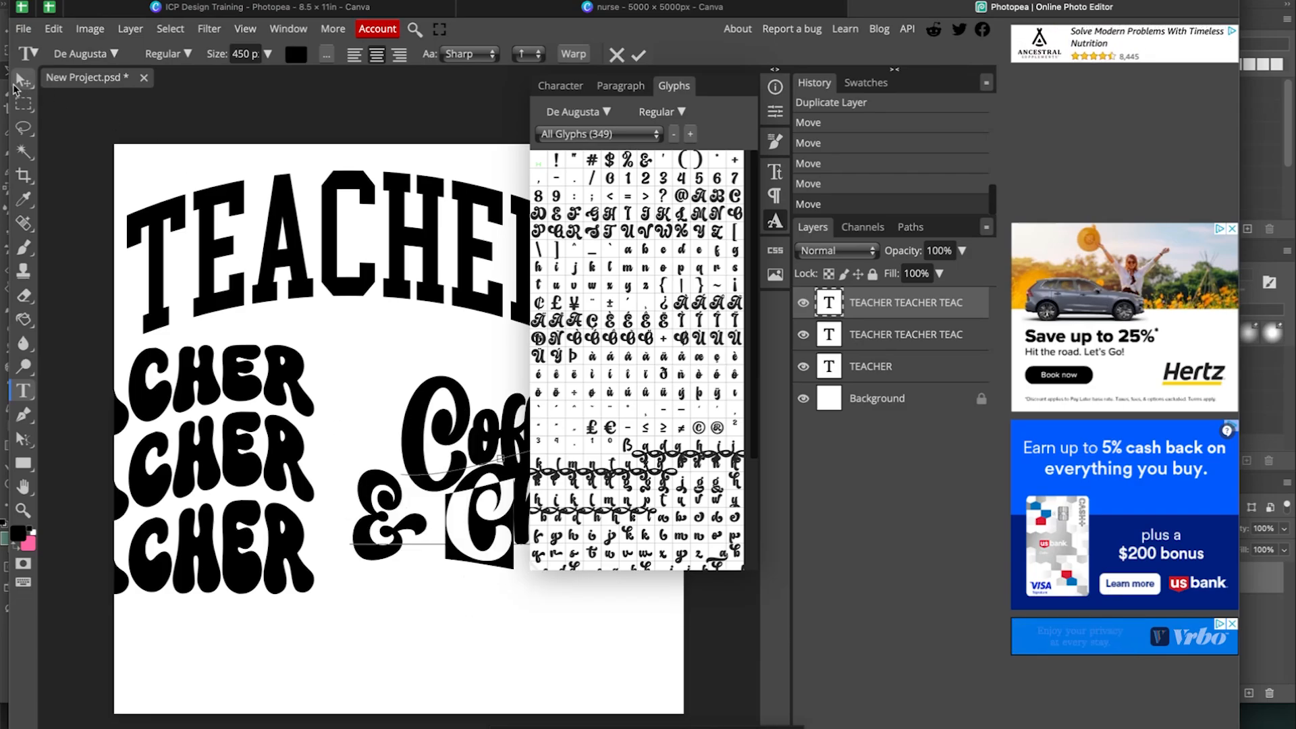
Step: Move the Coffee & Chaos text to the lower middle of the canvas and shift the wavy TEACHER block upward along the left edge
{"action": "left_click", "coordinate": [23, 80]}
{"action": "left_click_drag", "start_coordinate": [443, 454], "coordinate": [388, 594]}
{"action": "left_click_drag", "start_coordinate": [193, 466], "coordinate": [170, 351]}
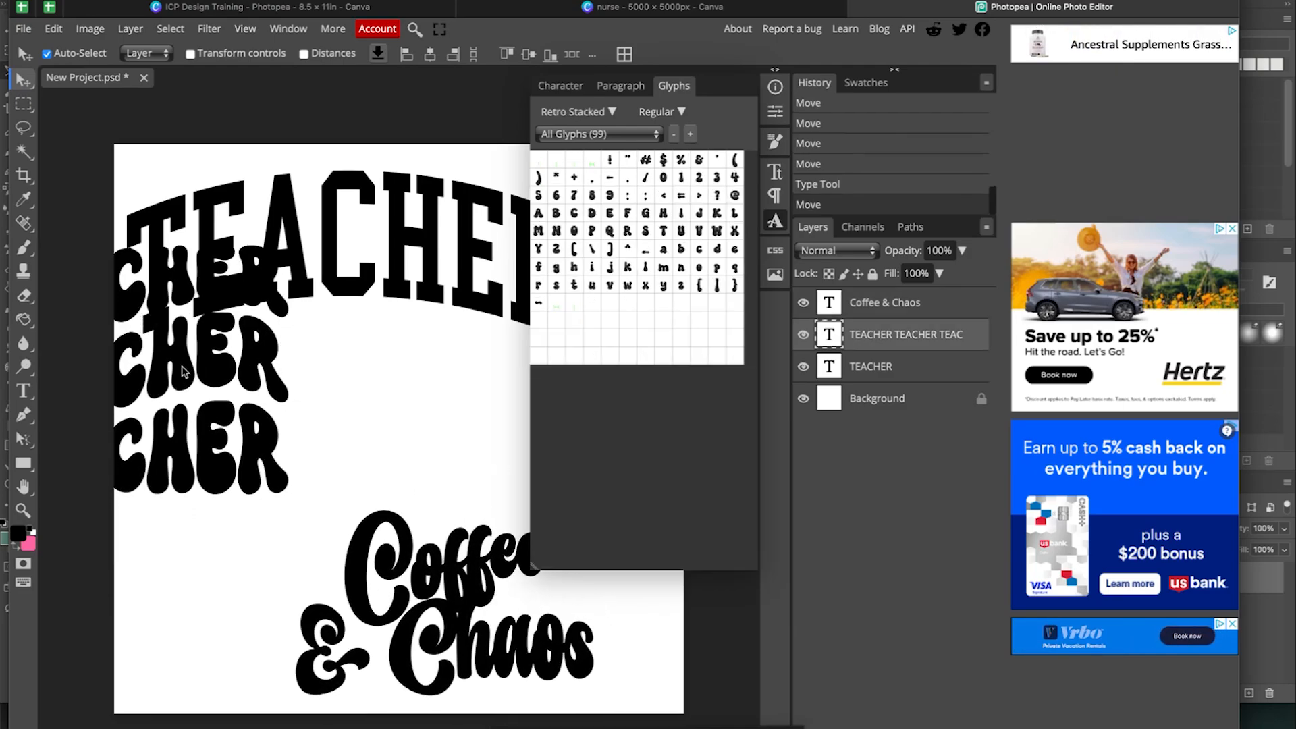
Step: Replace the final "s" of Chaos and the final "e" of Coffee with De Augusta alternate glyphs that have swash endings
{"action": "double_click", "coordinate": [418, 641]}
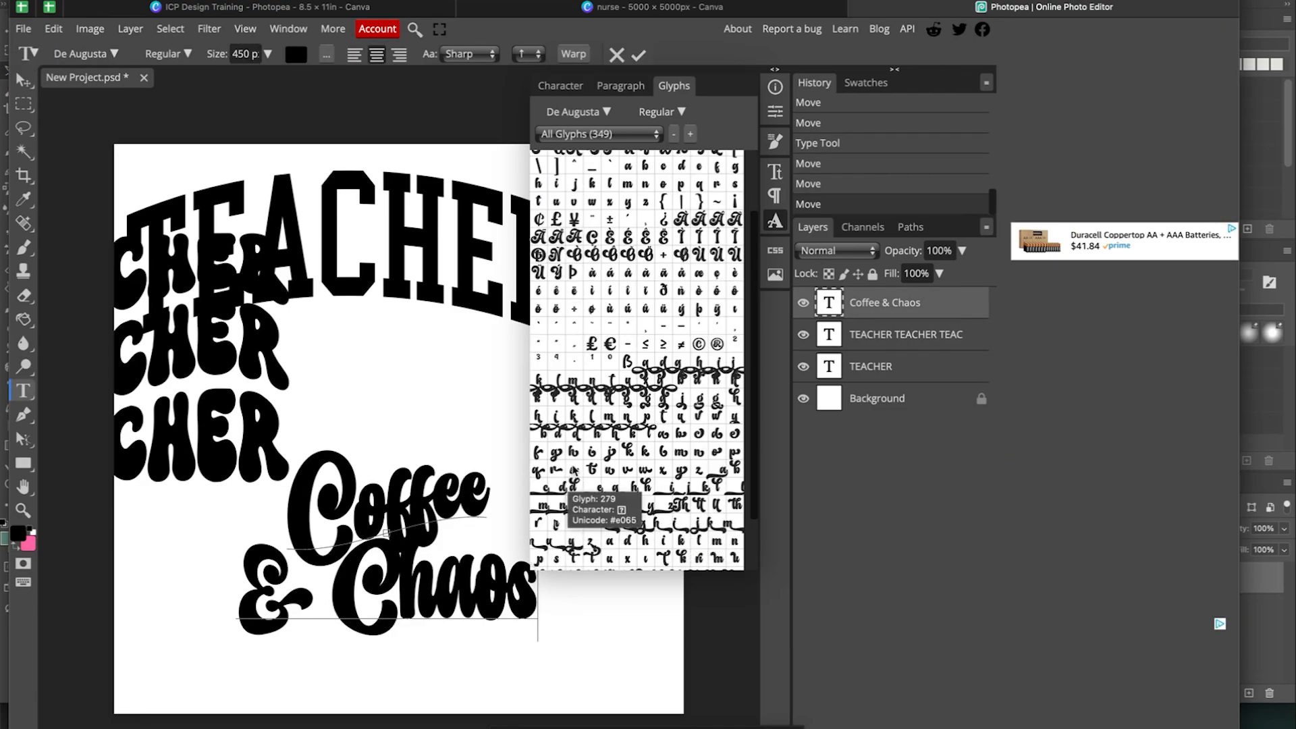
{"action": "left_click", "coordinate": [575, 470]}
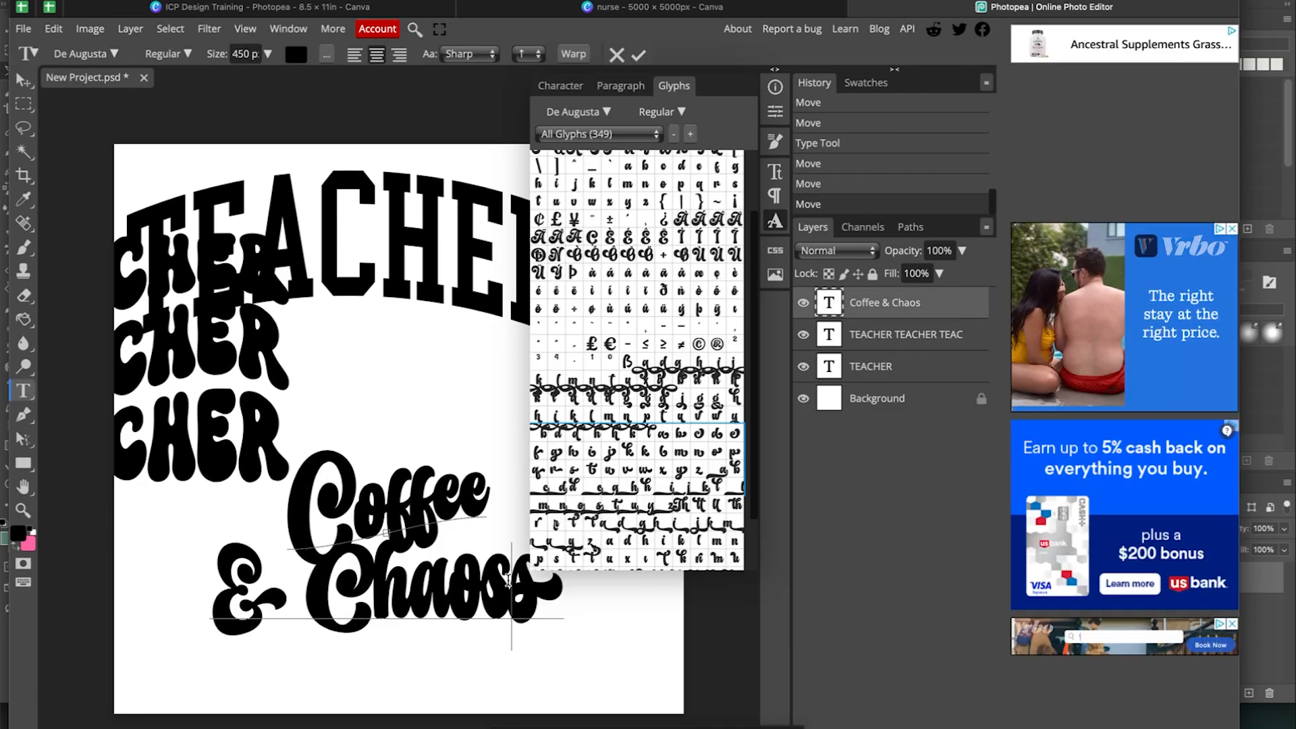
{"action": "key", "text": "BackSpace"}
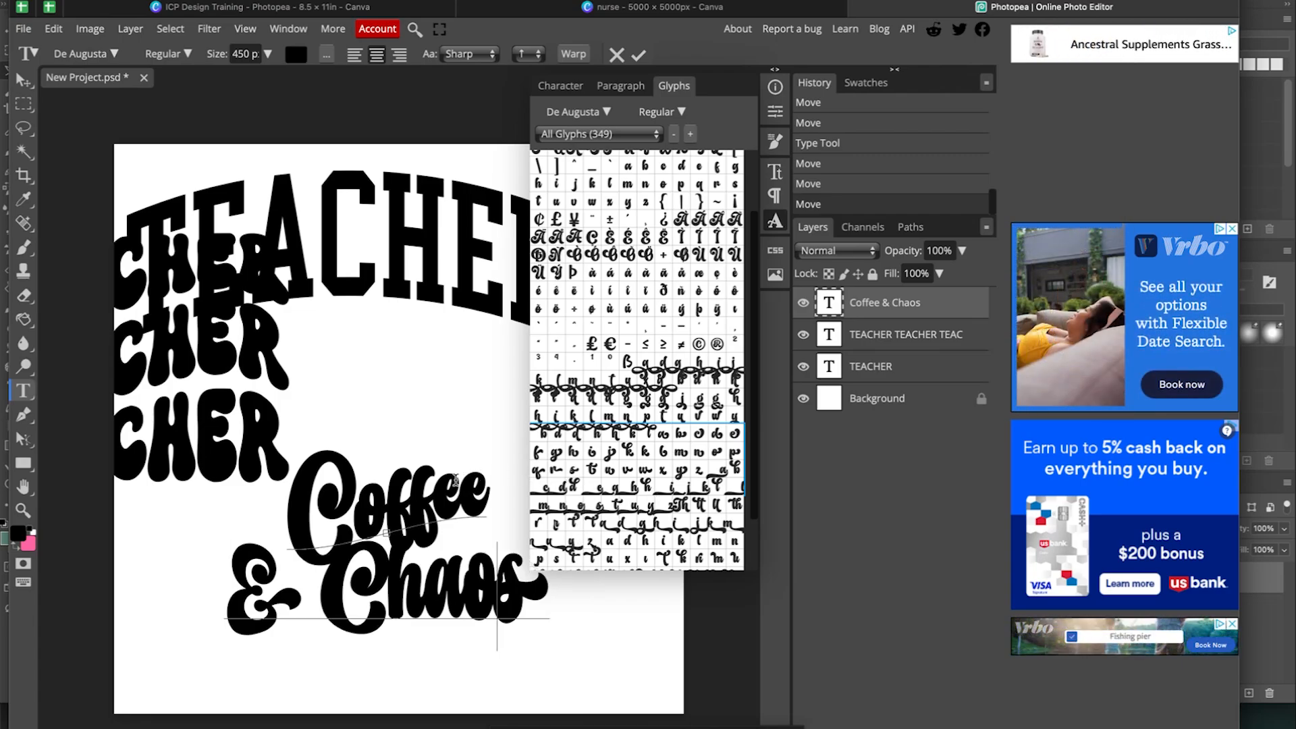
{"action": "left_click", "coordinate": [481, 495]}
{"action": "key", "text": "BackSpace"}
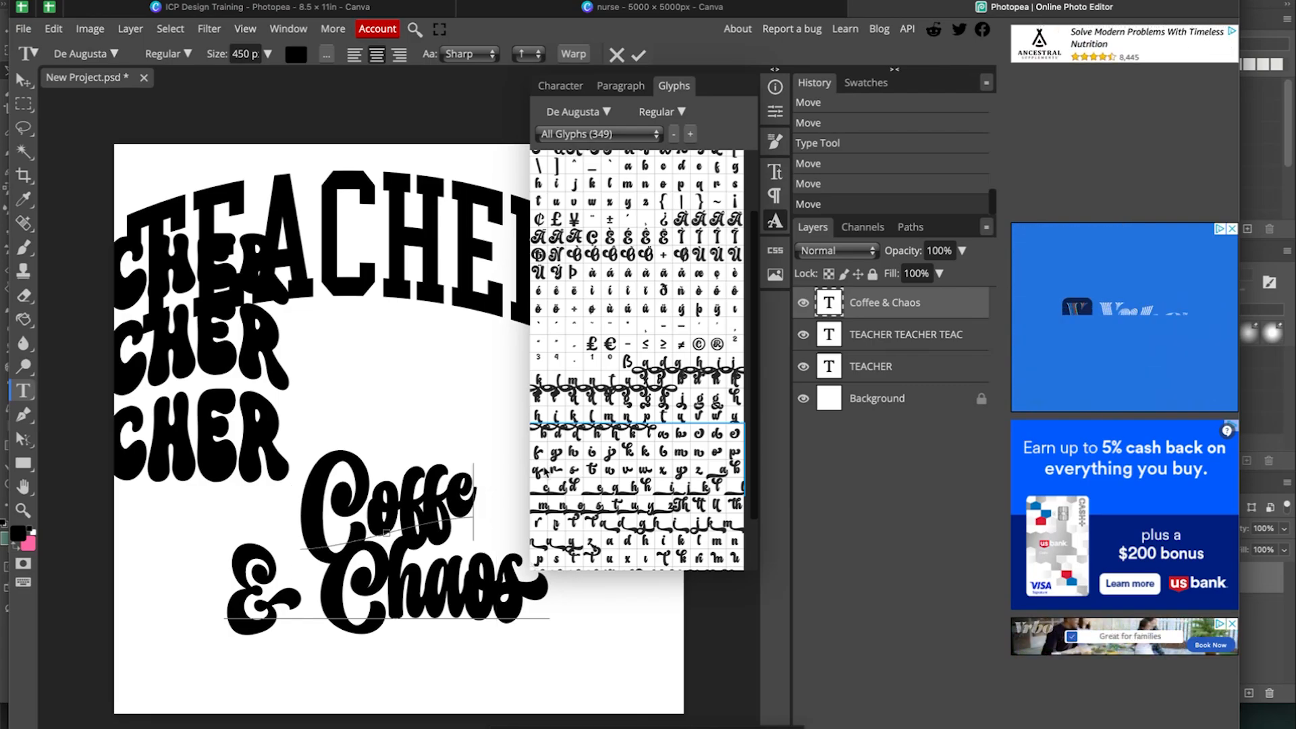
{"action": "left_click", "coordinate": [735, 434]}
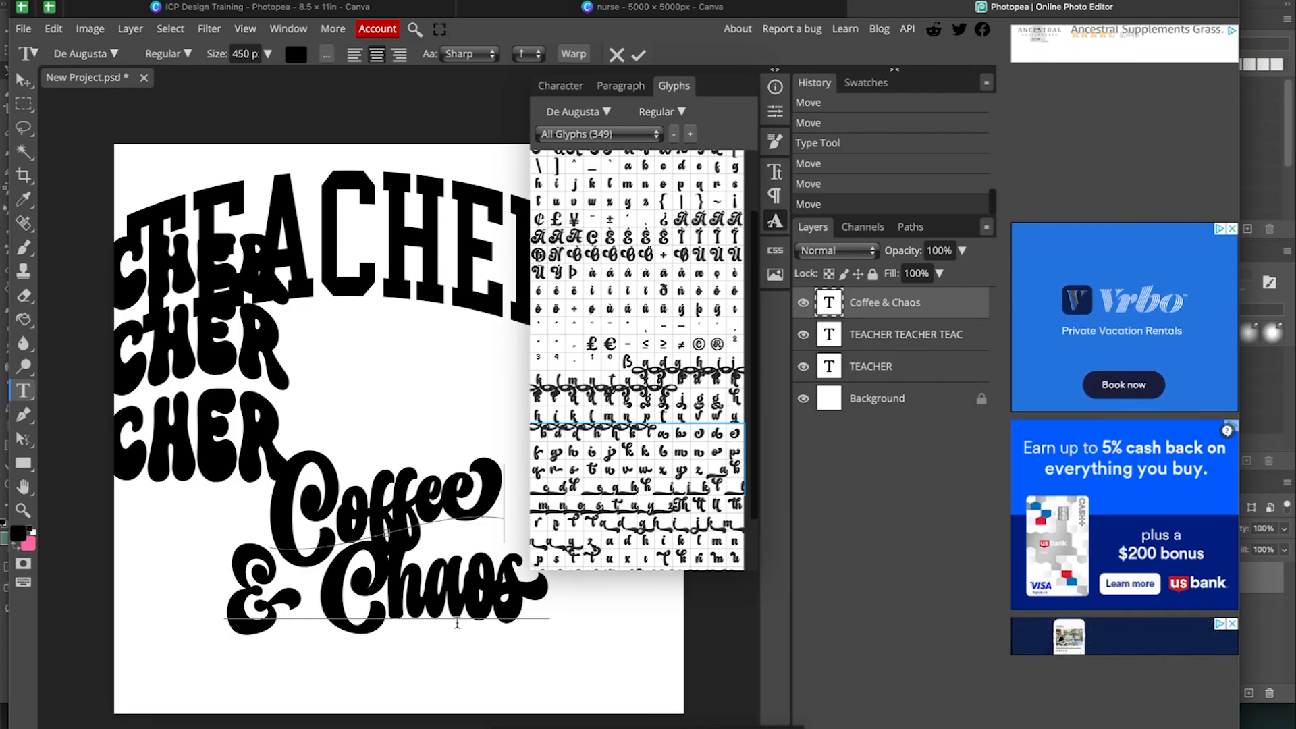
Step: Set the auto leading of the whole Coffee & Chaos text to 127% and fine-tune the bend of its wave warp
{"action": "double_click", "coordinate": [391, 556]}
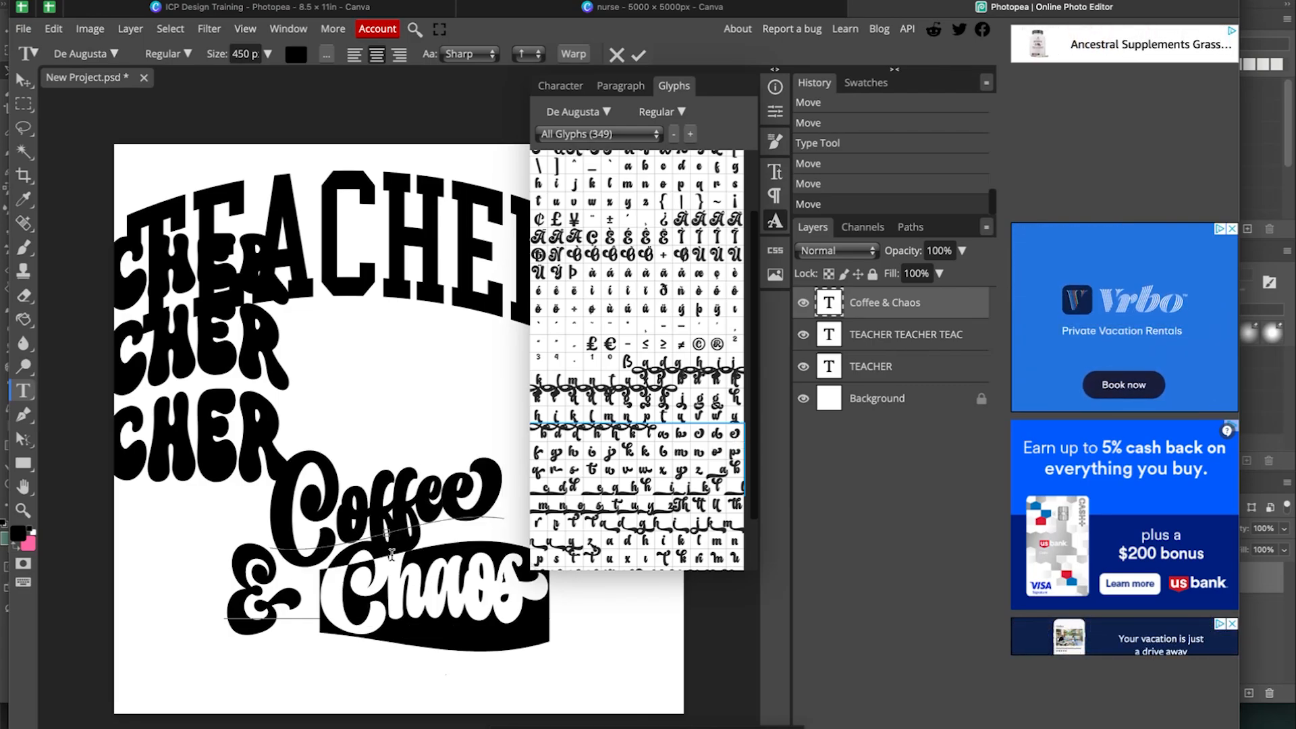
{"action": "left_click", "coordinate": [392, 558]}
{"action": "left_click_drag", "start_coordinate": [519, 586], "coordinate": [271, 527]}
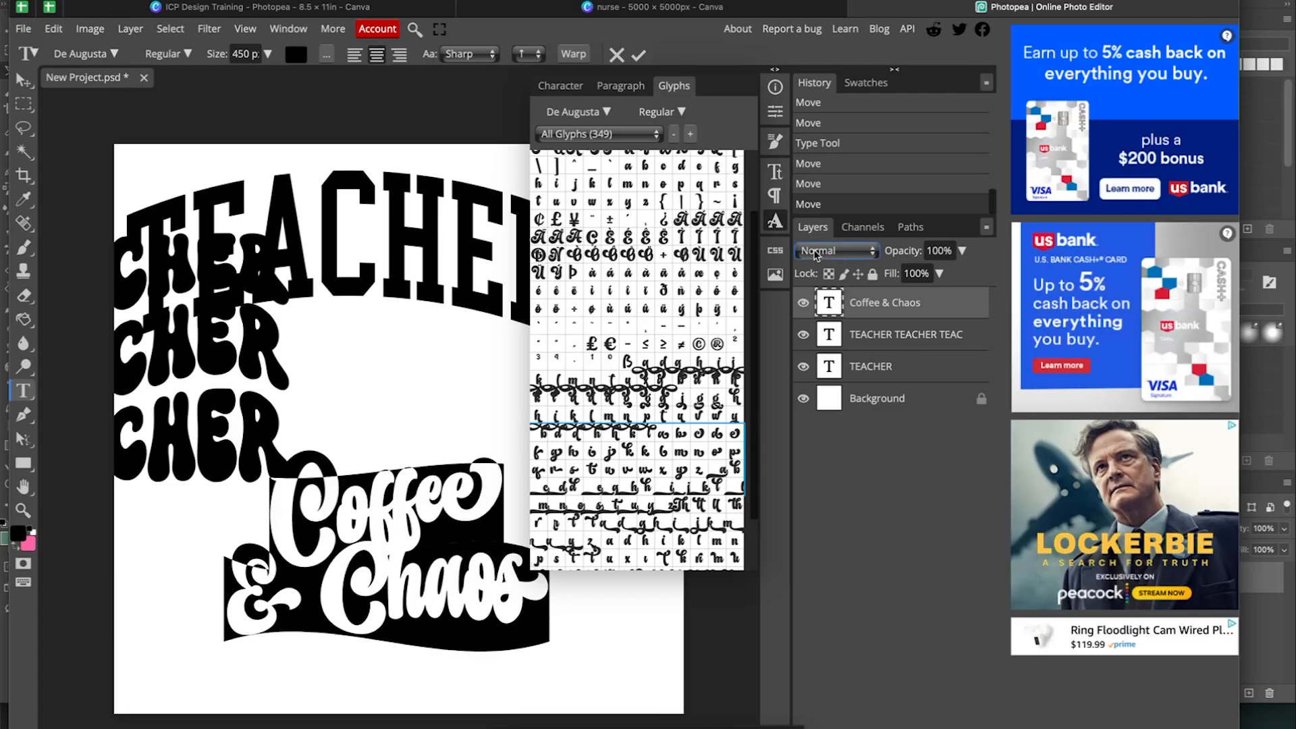
{"action": "left_click", "coordinate": [618, 86]}
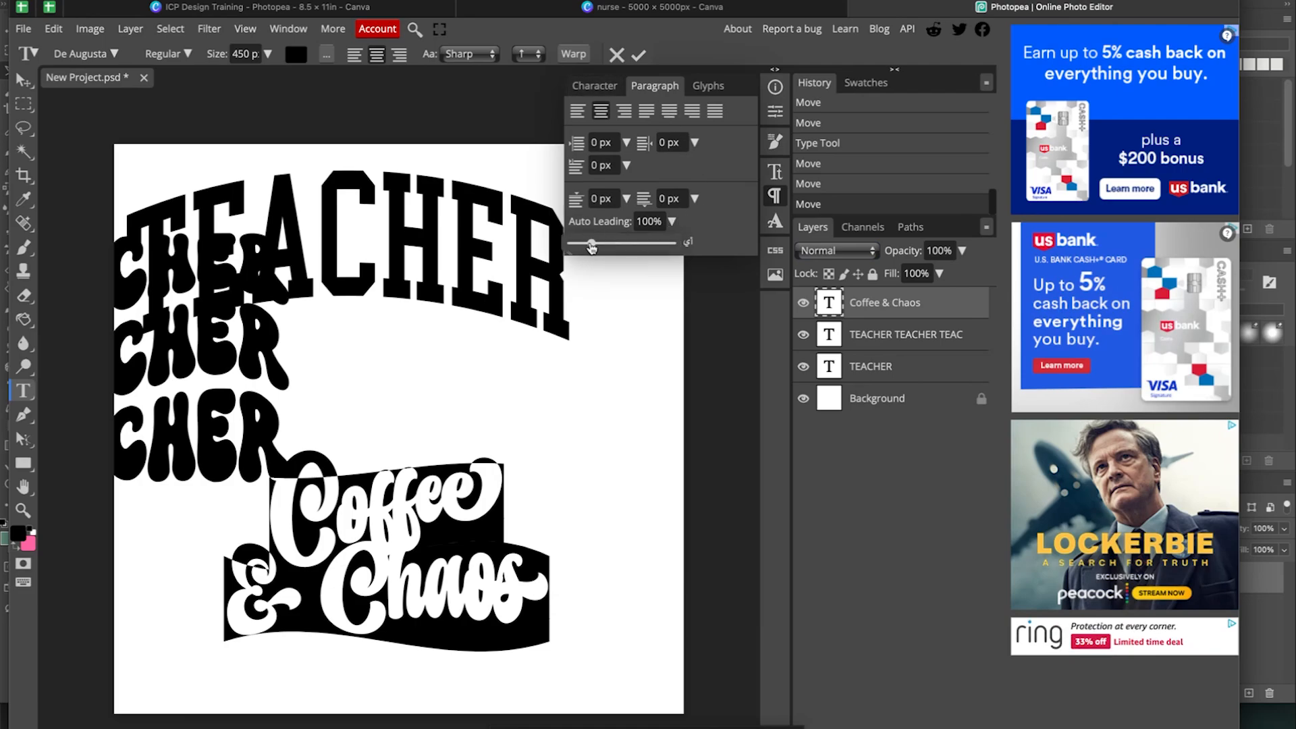
{"action": "left_click_drag", "start_coordinate": [592, 243], "coordinate": [598, 249]}
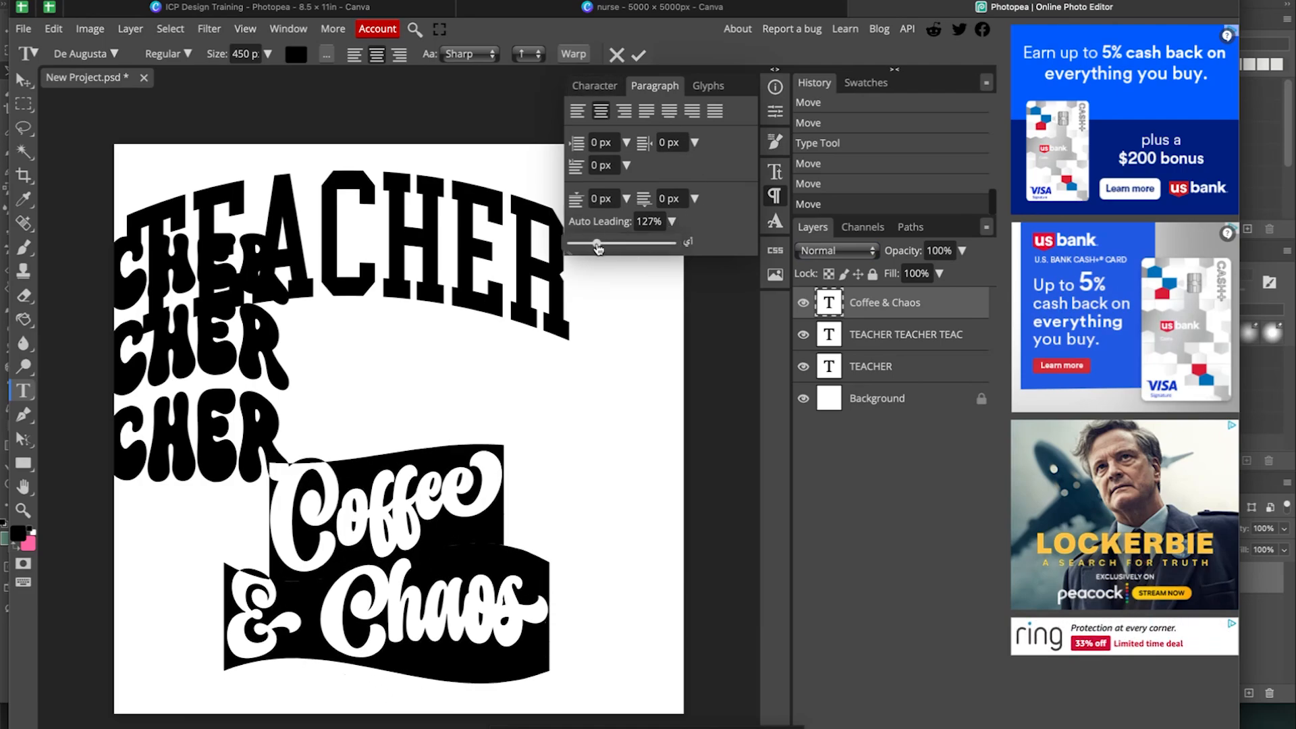
{"action": "left_click", "coordinate": [574, 54]}
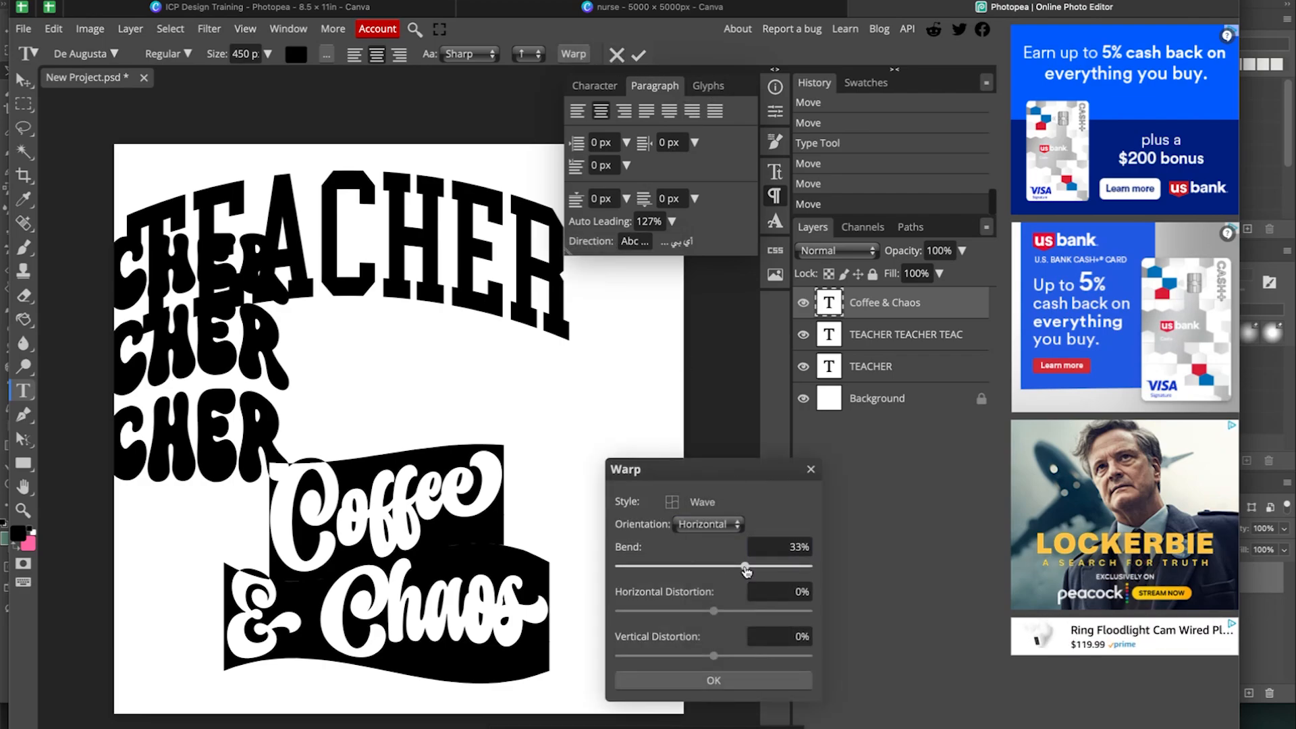
{"action": "mouse_move", "coordinate": [747, 571]}
{"action": "left_mouse_down"}
{"action": "mouse_move", "coordinate": [724, 571]}
{"action": "mouse_move", "coordinate": [760, 572]}
{"action": "mouse_move", "coordinate": [743, 572]}
{"action": "left_mouse_up"}
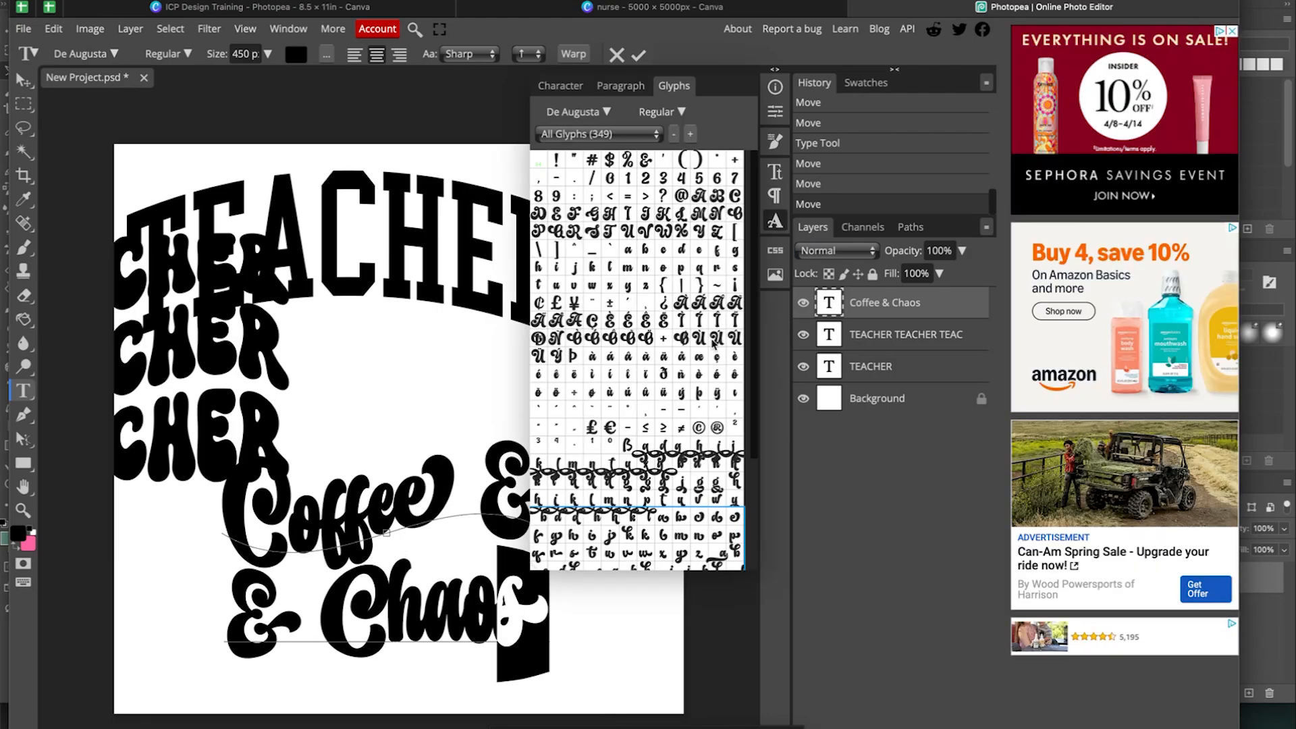
Step: Replace the final "s" of Chaos with the De Augusta alternate that has a long swash underneath, and delete the stray ampersand after Coffee
{"action": "scroll", "coordinate": [702, 406], "scroll_direction": "down", "scroll_amount": 3}
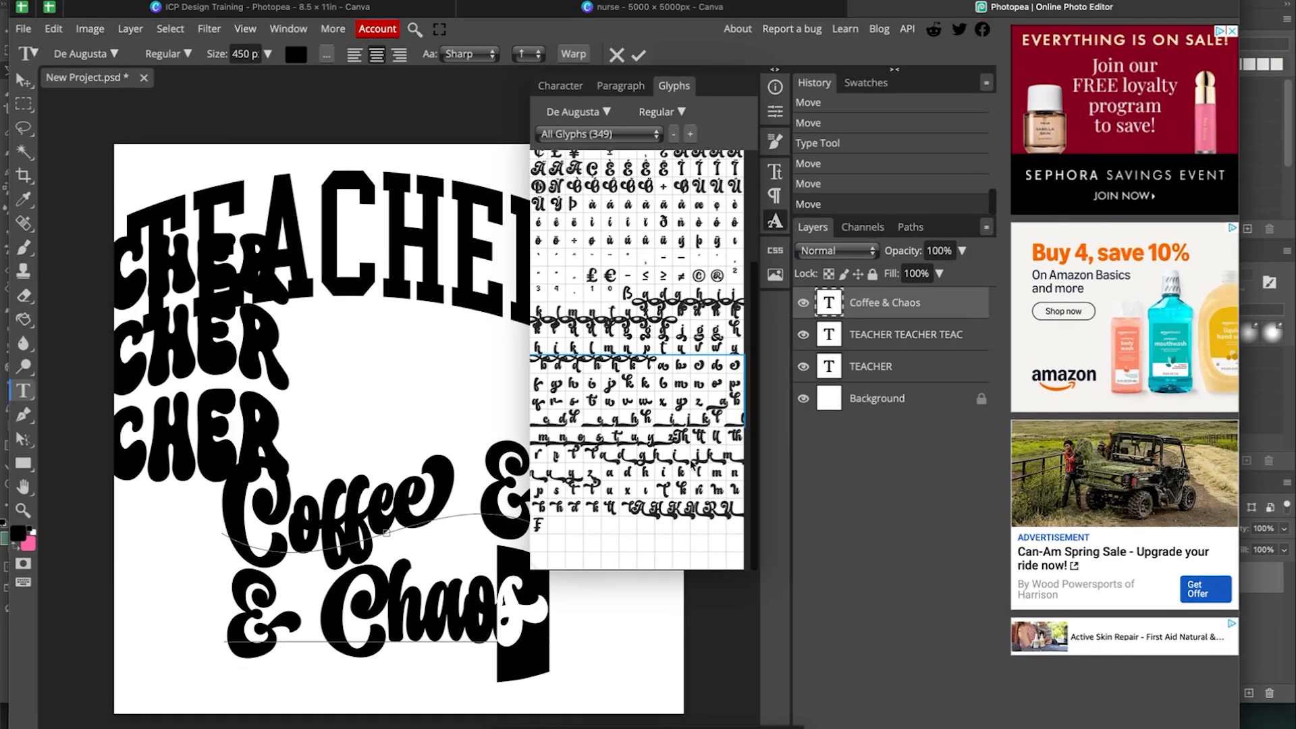
{"action": "left_click", "coordinate": [600, 440]}
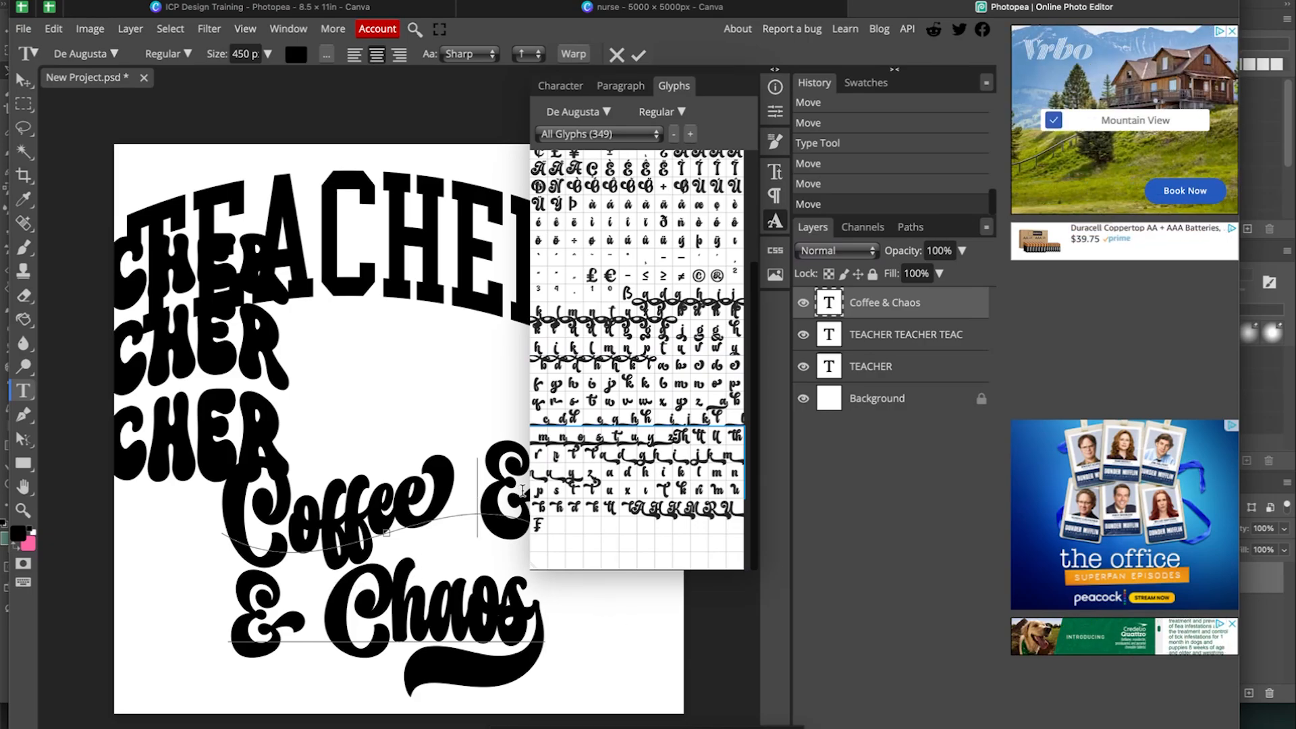
{"action": "key", "text": "BackSpace"}
{"action": "key", "text": "BackSpace"}
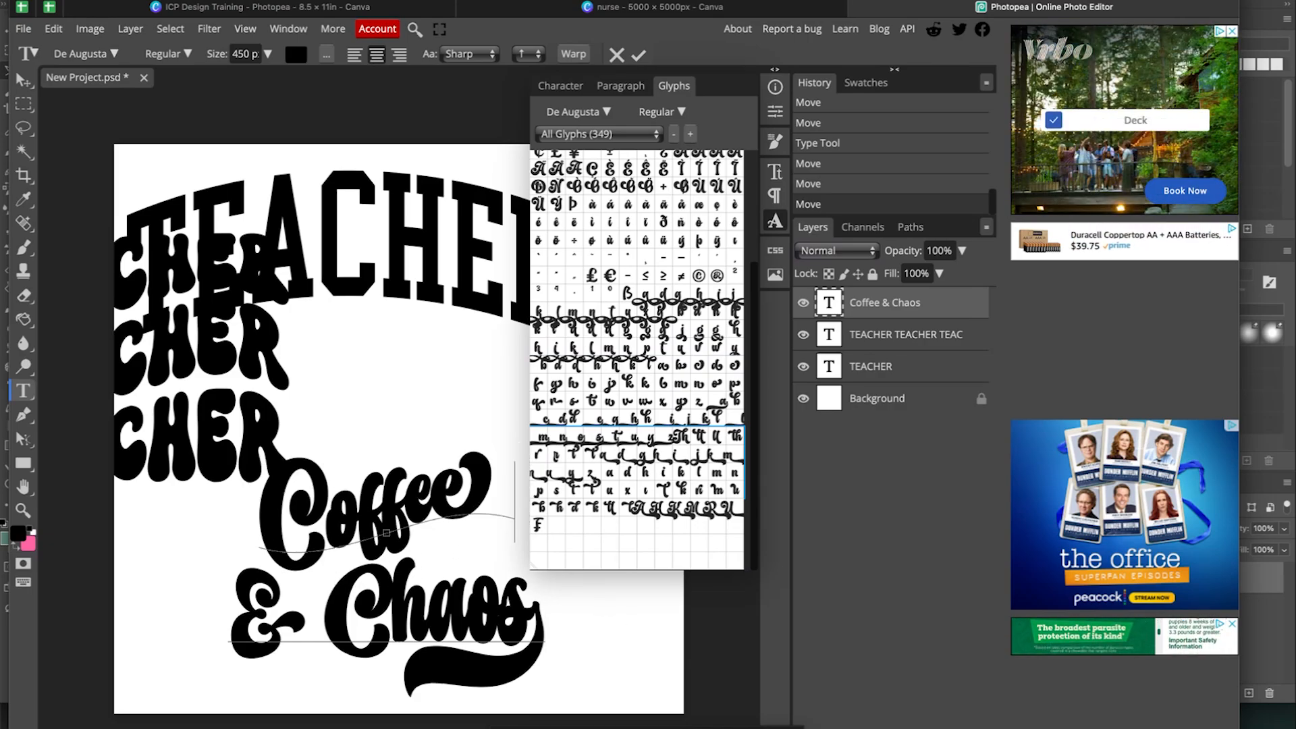
{"action": "key", "text": "BackSpace"}
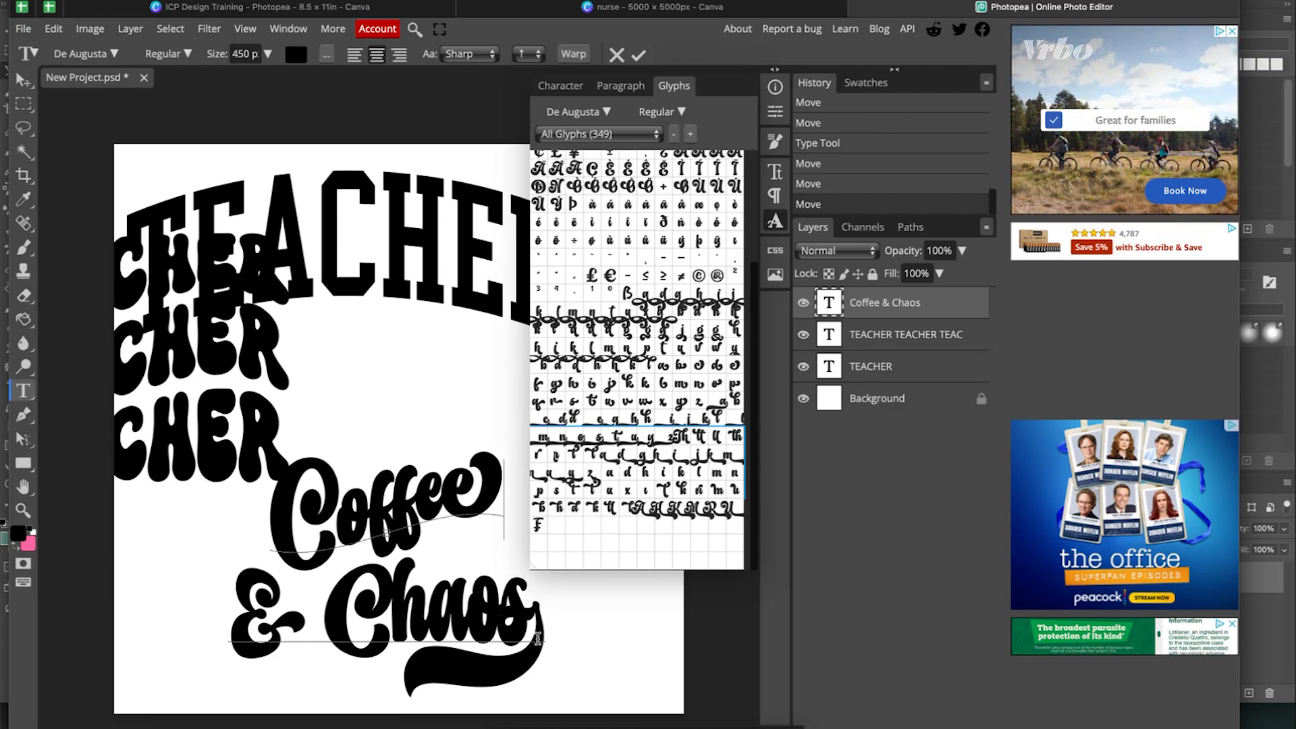
Step: Set the vertical scale of the letters "aos" in Chaos to 160%
{"action": "left_click_drag", "start_coordinate": [538, 638], "coordinate": [529, 608]}
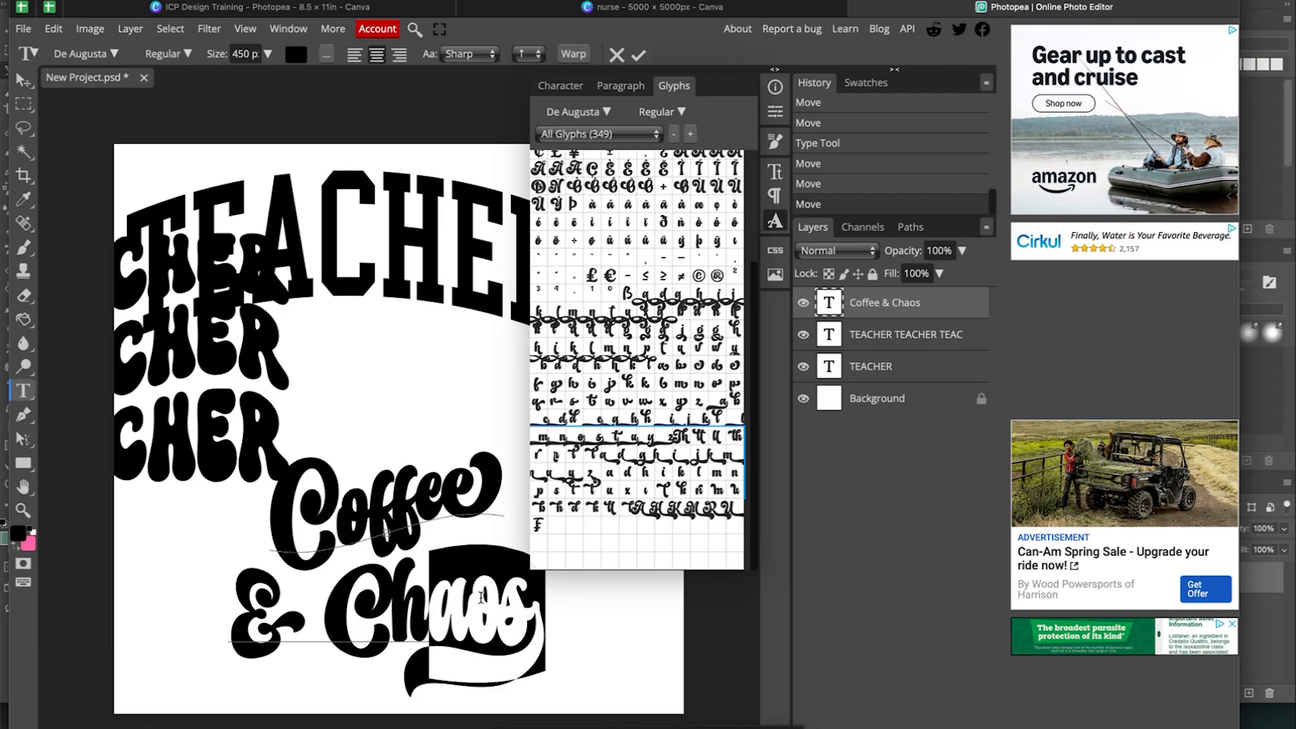
{"action": "left_click", "coordinate": [560, 86]}
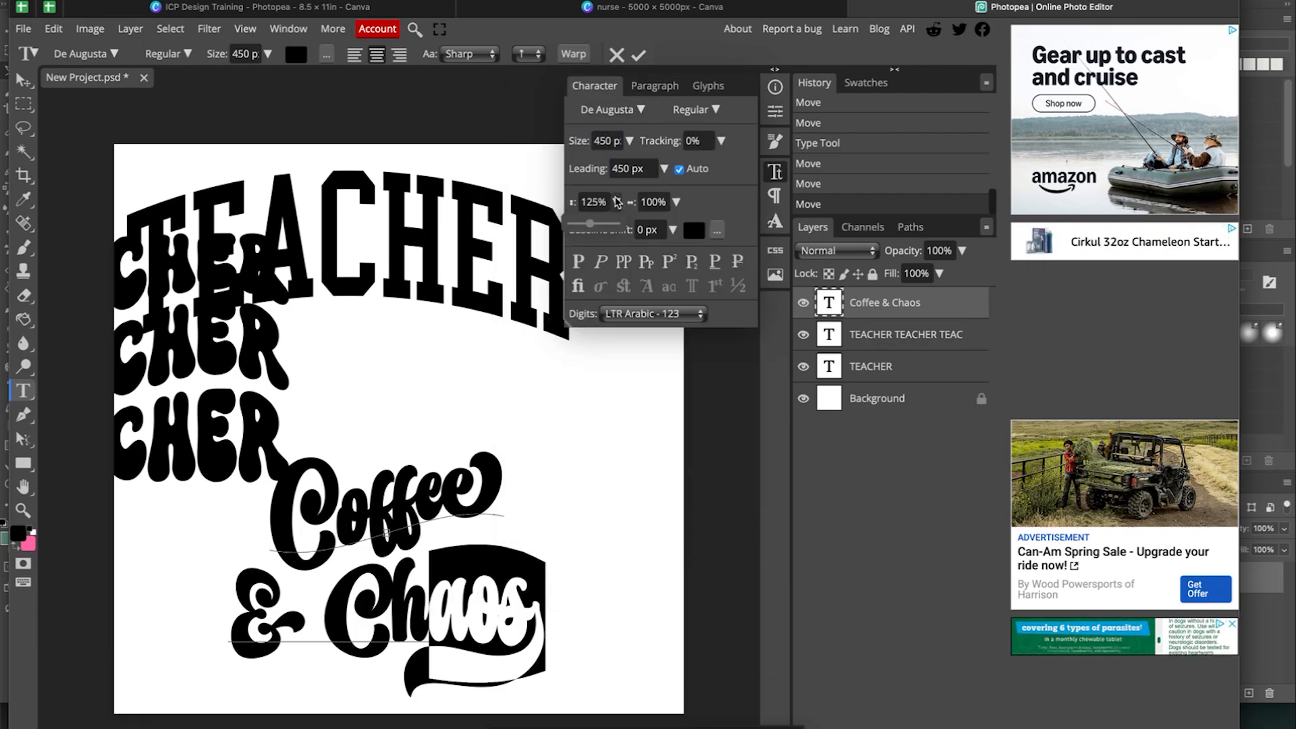
{"action": "left_click_drag", "start_coordinate": [590, 228], "coordinate": [597, 229]}
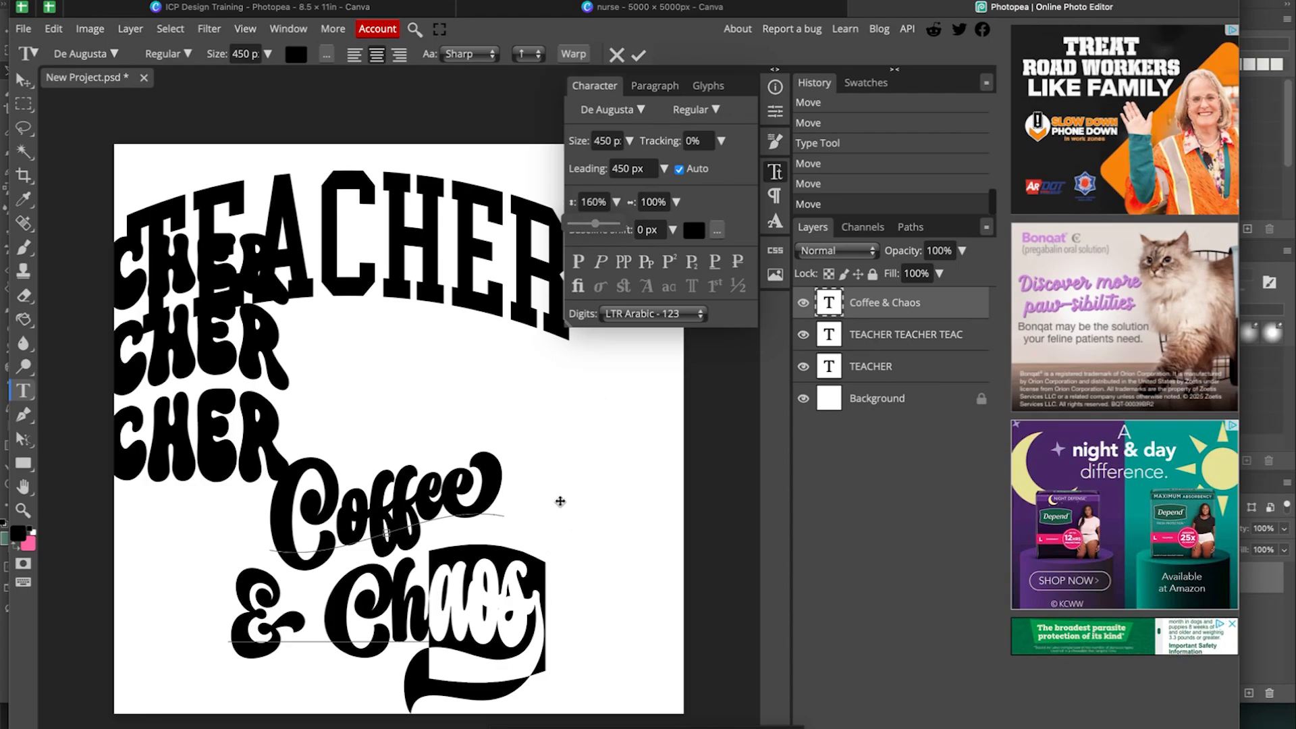
Step: Delete the space between the ampersand and the word Chaos
{"action": "left_click", "coordinate": [326, 606]}
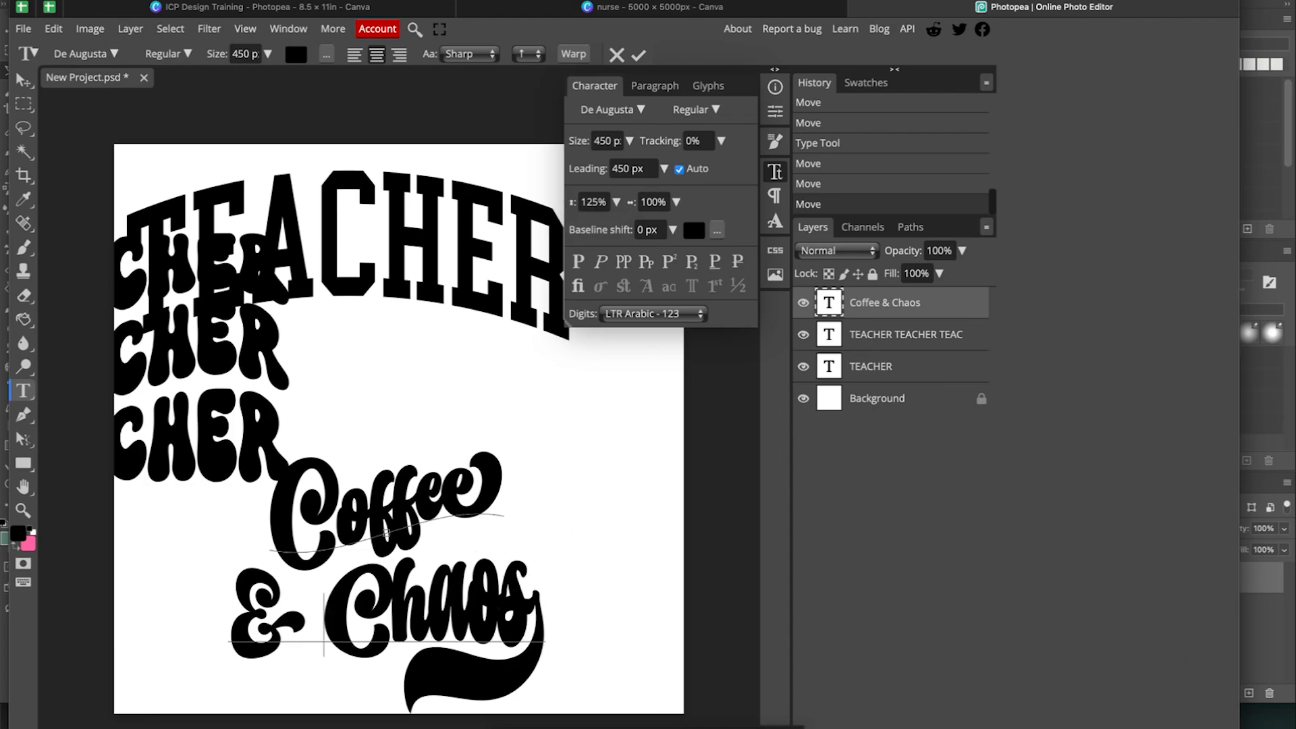
{"action": "key", "text": "BackSpace"}
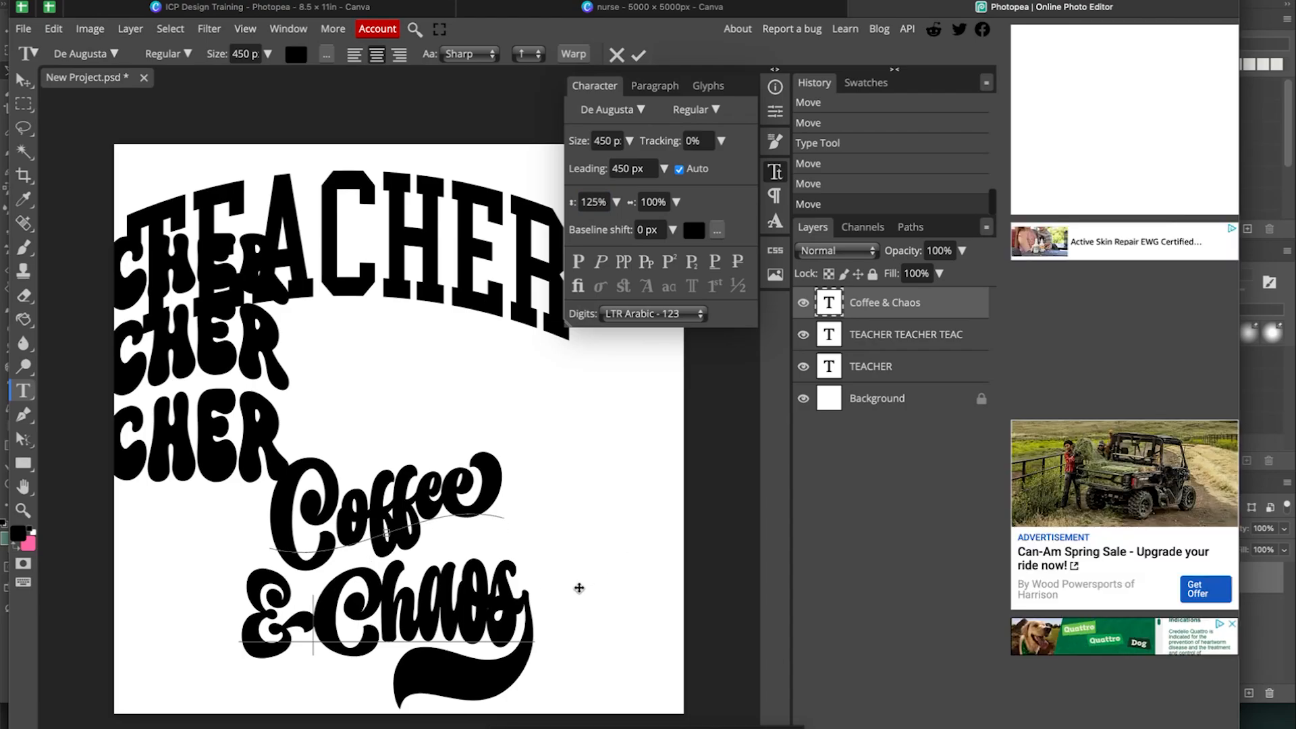
{"action": "key", "text": "Right"}
{"action": "key", "text": "Right"}
Step: Set the auto leading of the whole Coffee & Chaos text to 123% and apply the text edit
{"action": "left_click_drag", "start_coordinate": [532, 606], "coordinate": [270, 466]}
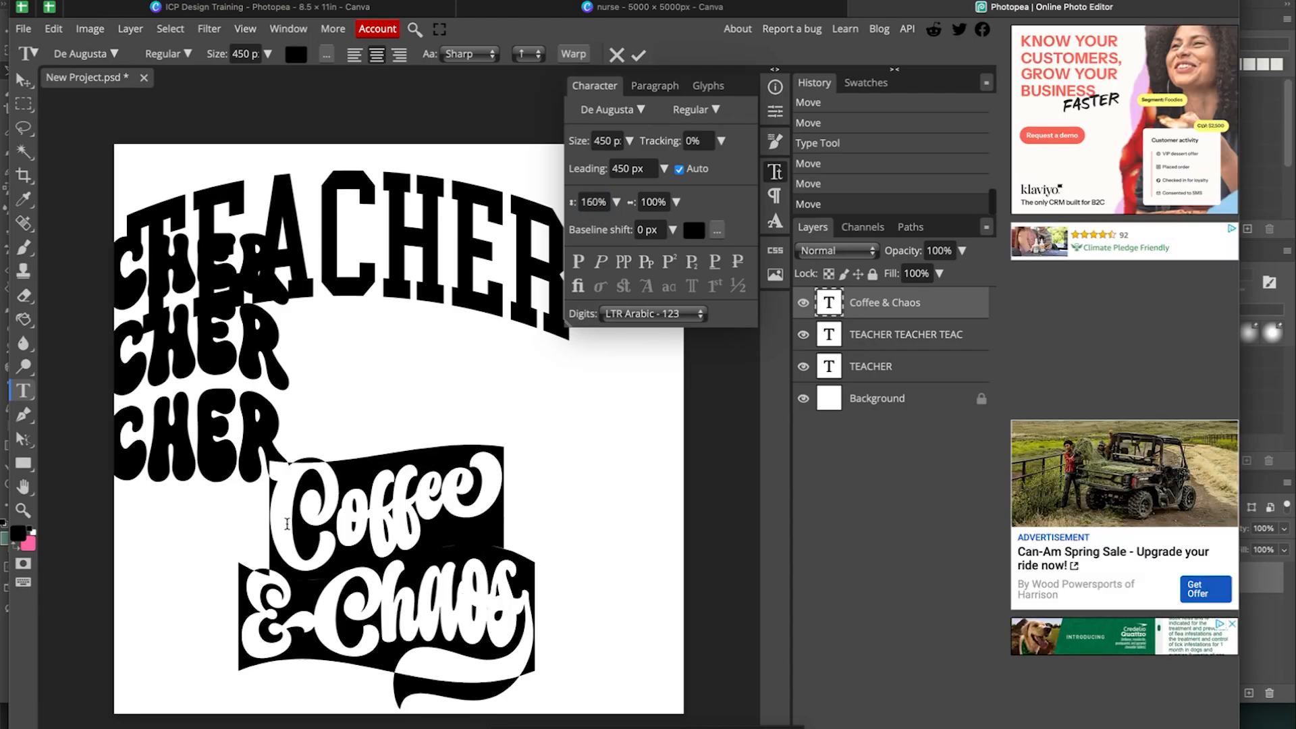
{"action": "left_click", "coordinate": [652, 84]}
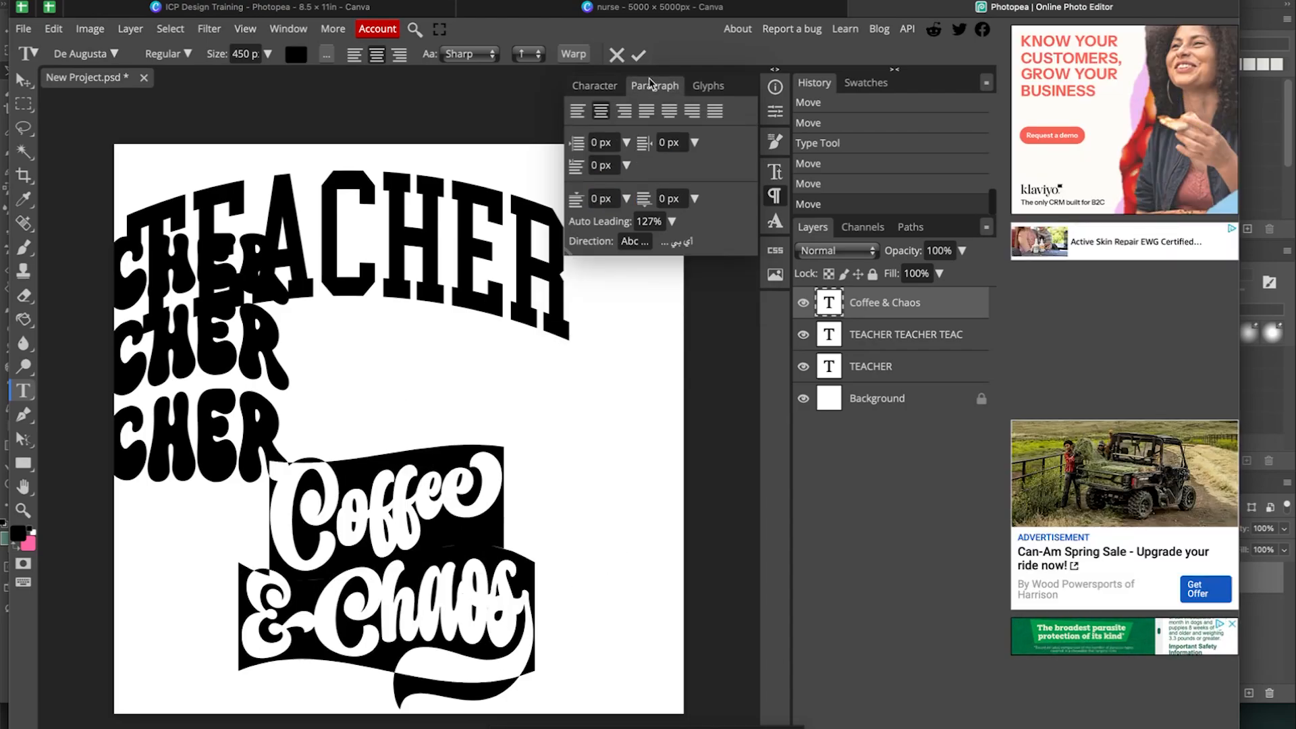
{"action": "left_click", "coordinate": [627, 198]}
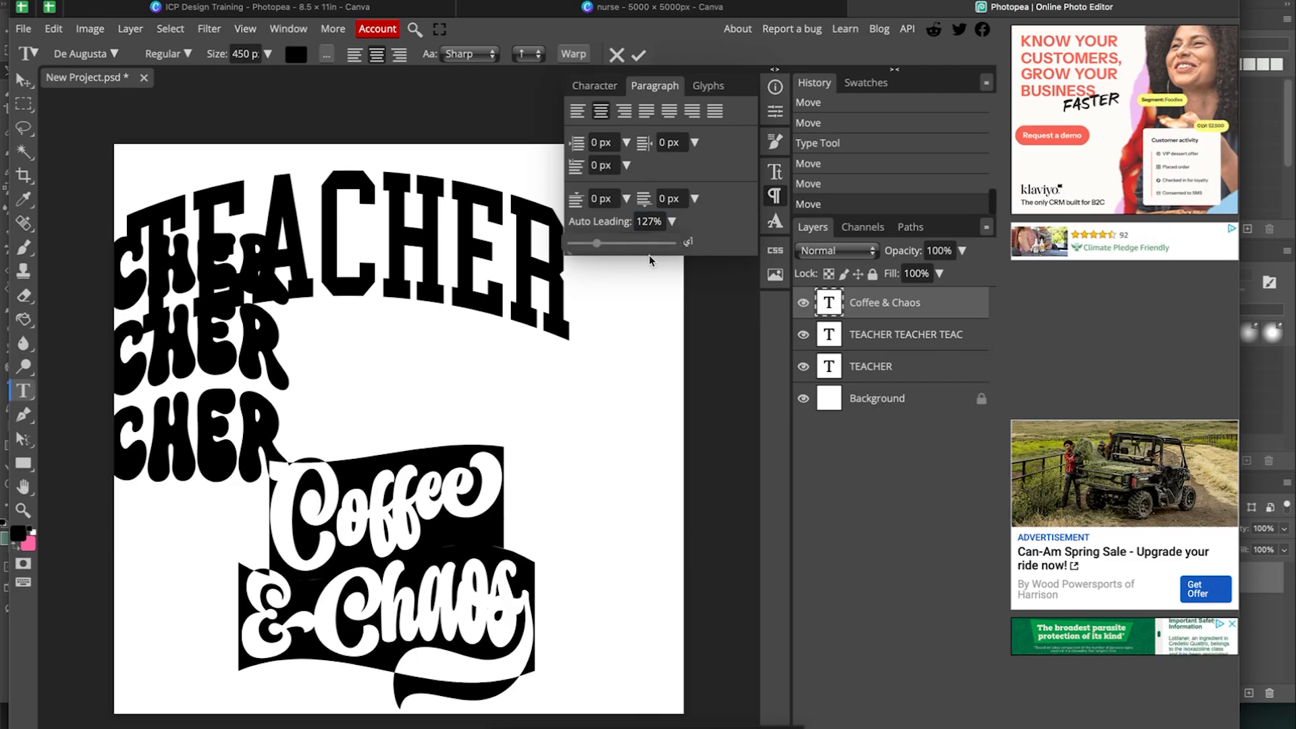
{"action": "left_click_drag", "start_coordinate": [596, 248], "coordinate": [598, 251]}
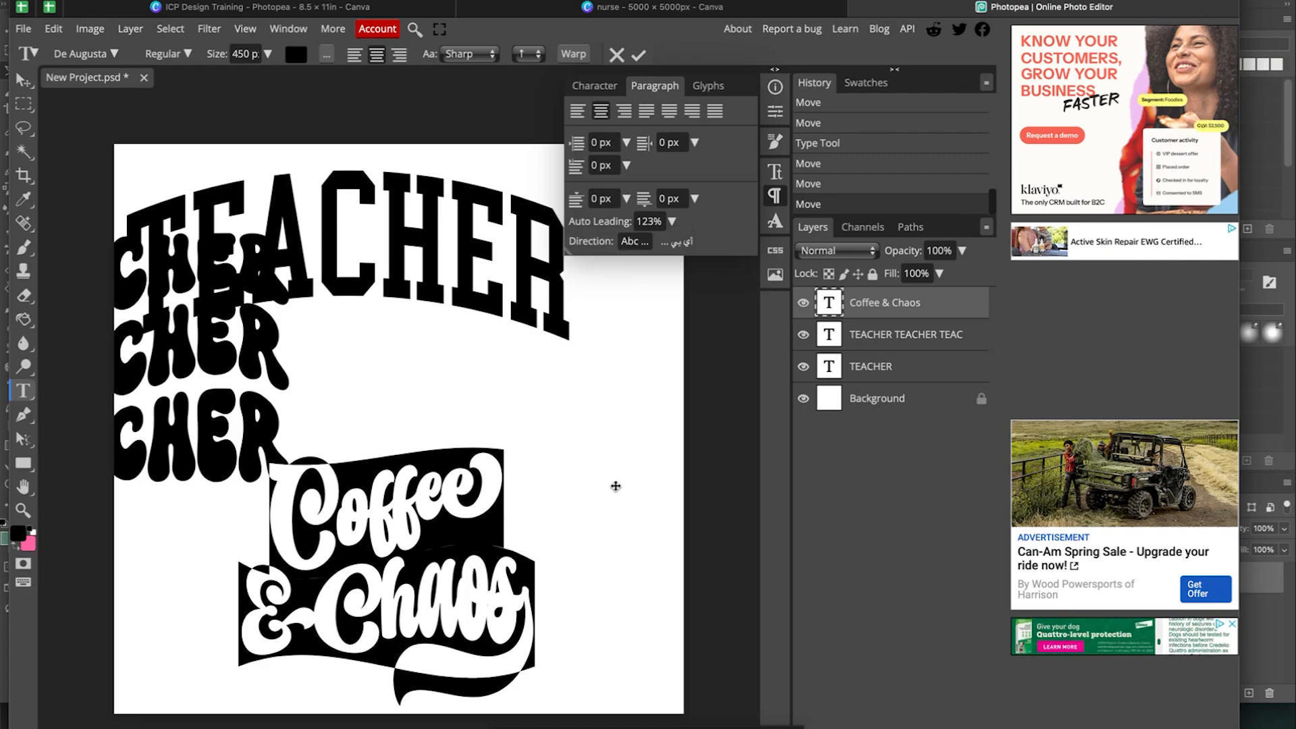
{"action": "left_click", "coordinate": [637, 55]}
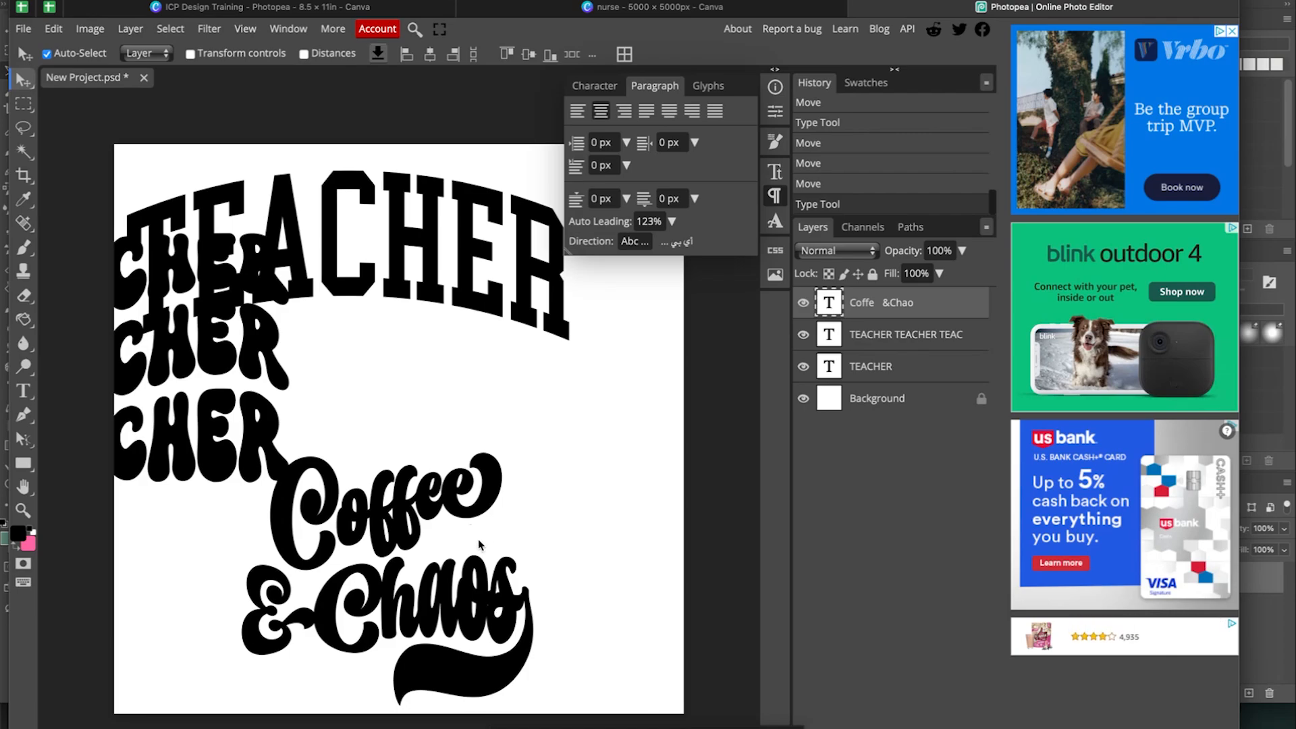
Step: Reopen the Coffee & Chaos text, keep the ampersand and Chaos without a space between them, and set the tracking of the capital C in Chaos to 29%
{"action": "double_click", "coordinate": [320, 612]}
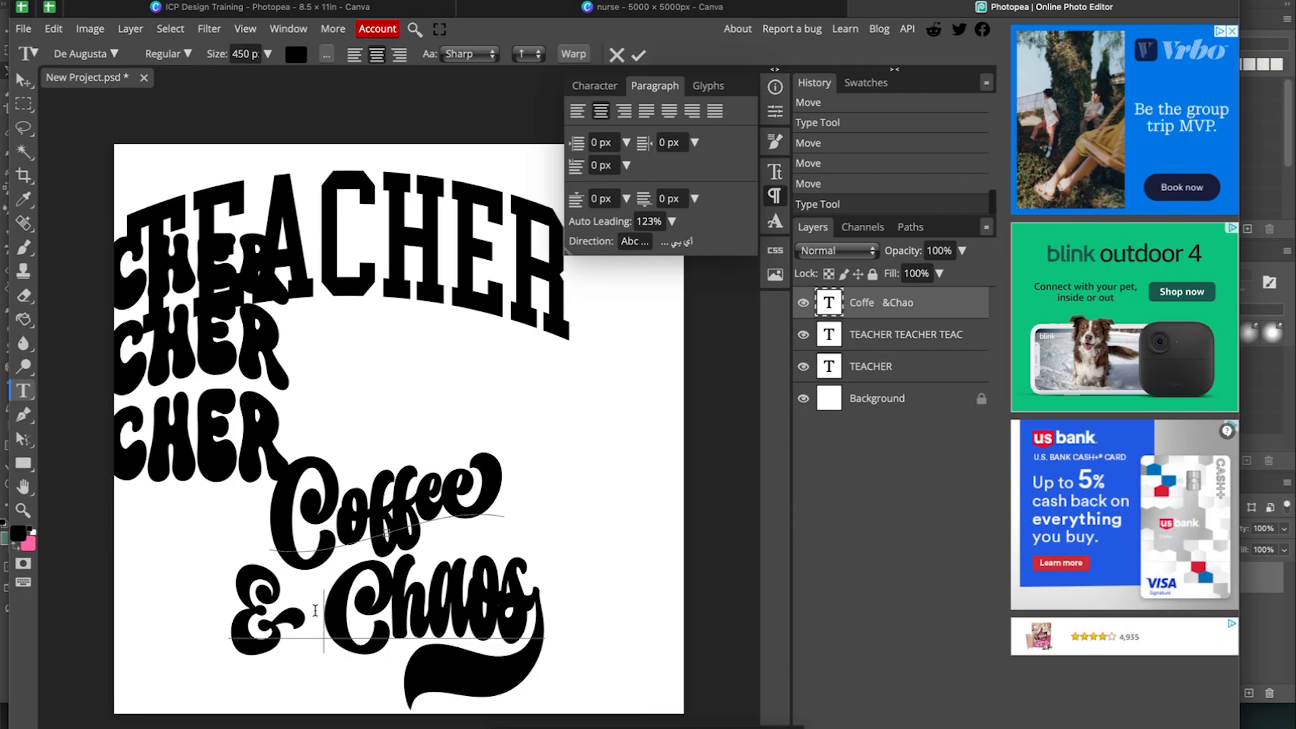
{"action": "key", "text": "BackSpace"}
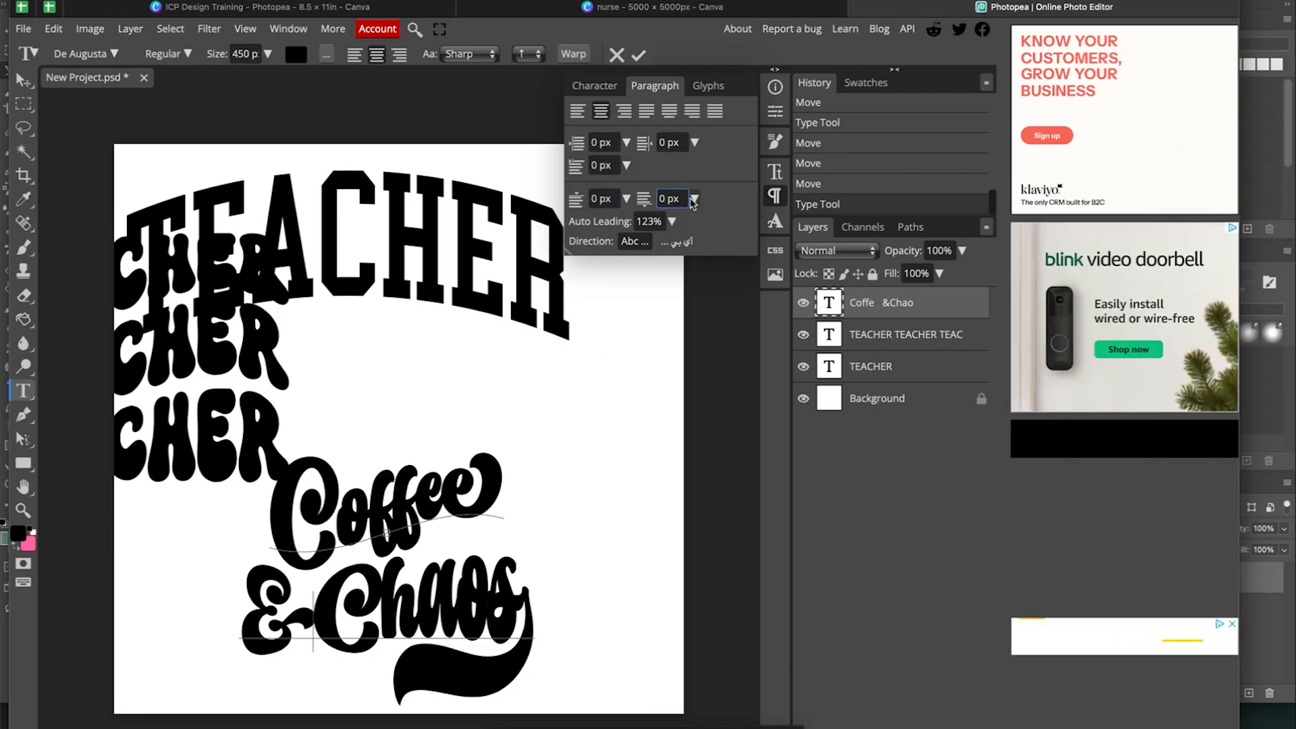
{"action": "left_click", "coordinate": [610, 81]}
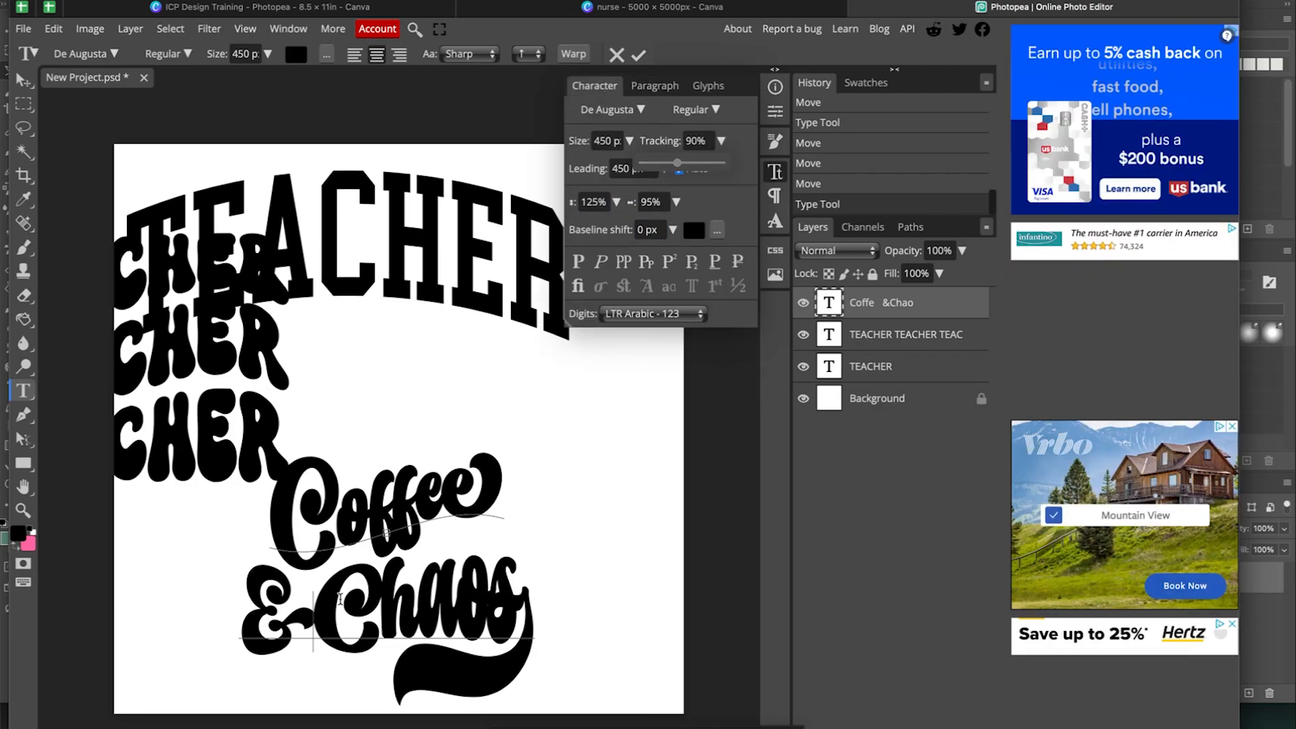
{"action": "left_click_drag", "start_coordinate": [325, 604], "coordinate": [365, 605]}
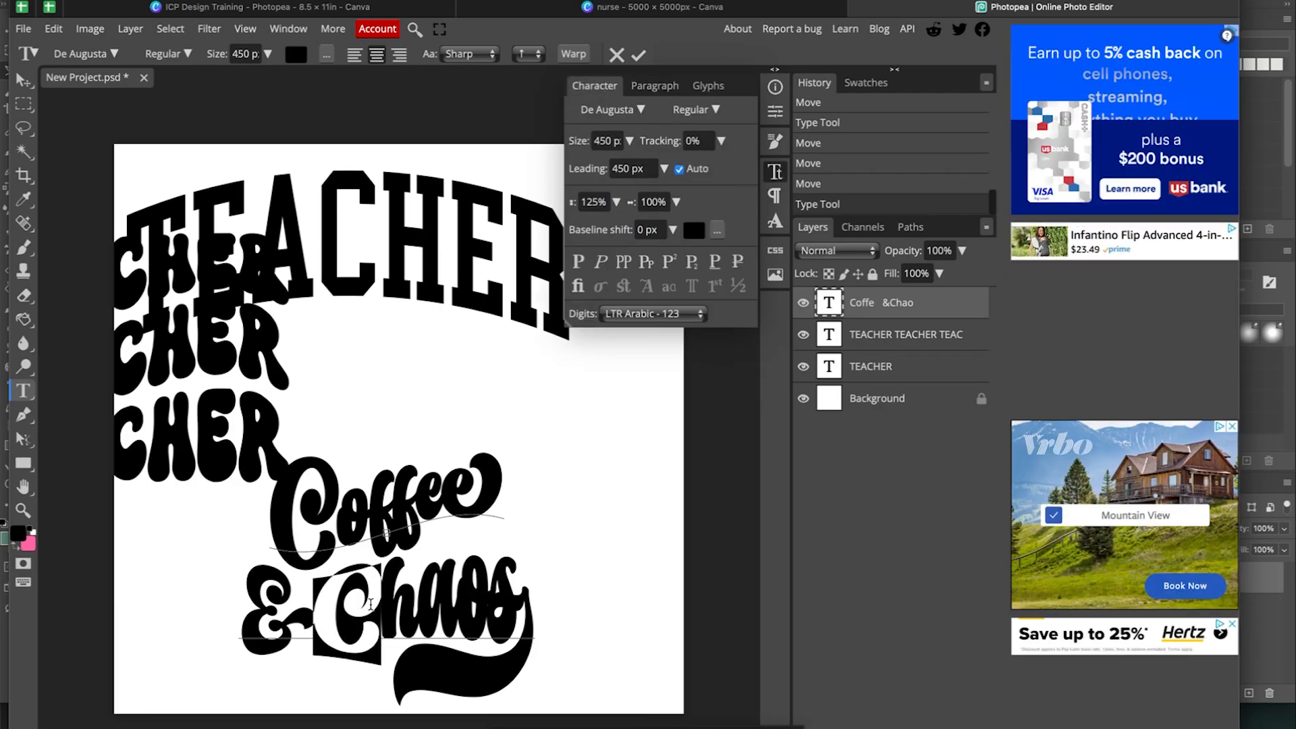
{"action": "left_click", "coordinate": [722, 142]}
{"action": "left_click_drag", "start_coordinate": [675, 164], "coordinate": [677, 170]}
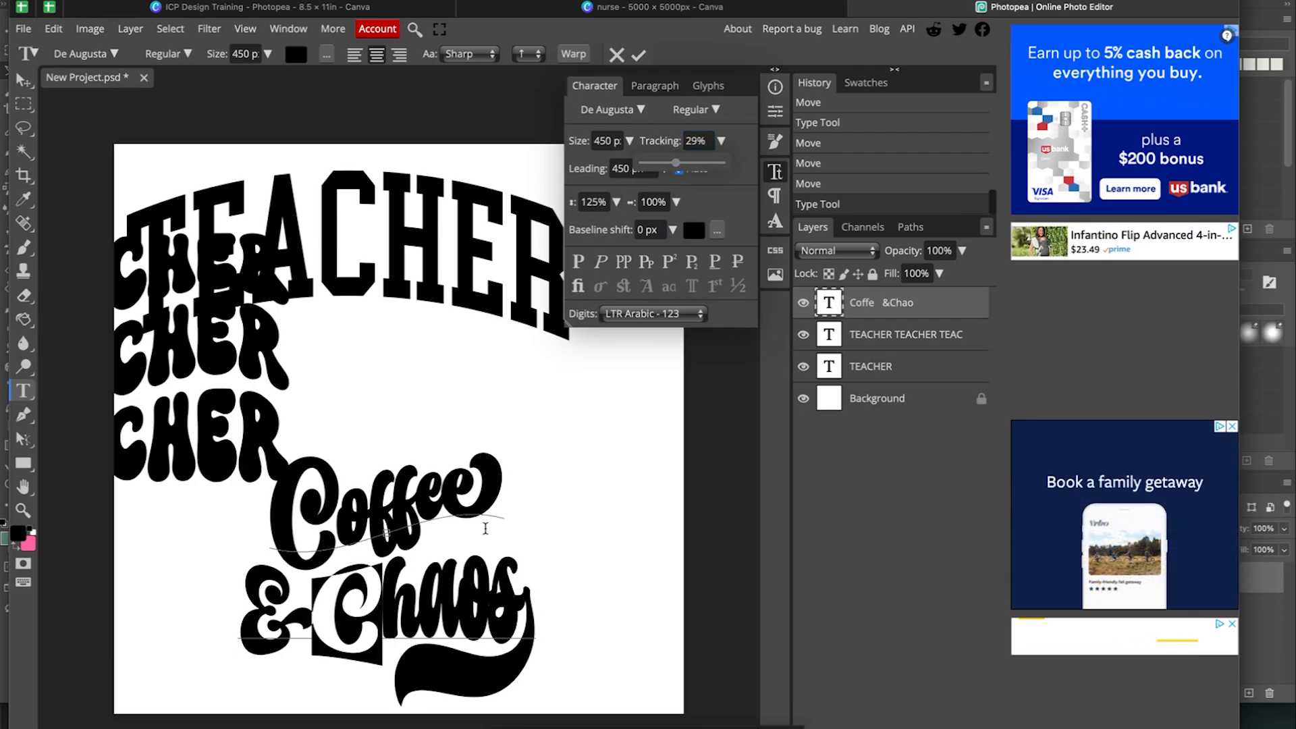
Step: Set the tracking of the ampersand before Chaos to 90%
{"action": "left_click_drag", "start_coordinate": [313, 615], "coordinate": [265, 613]}
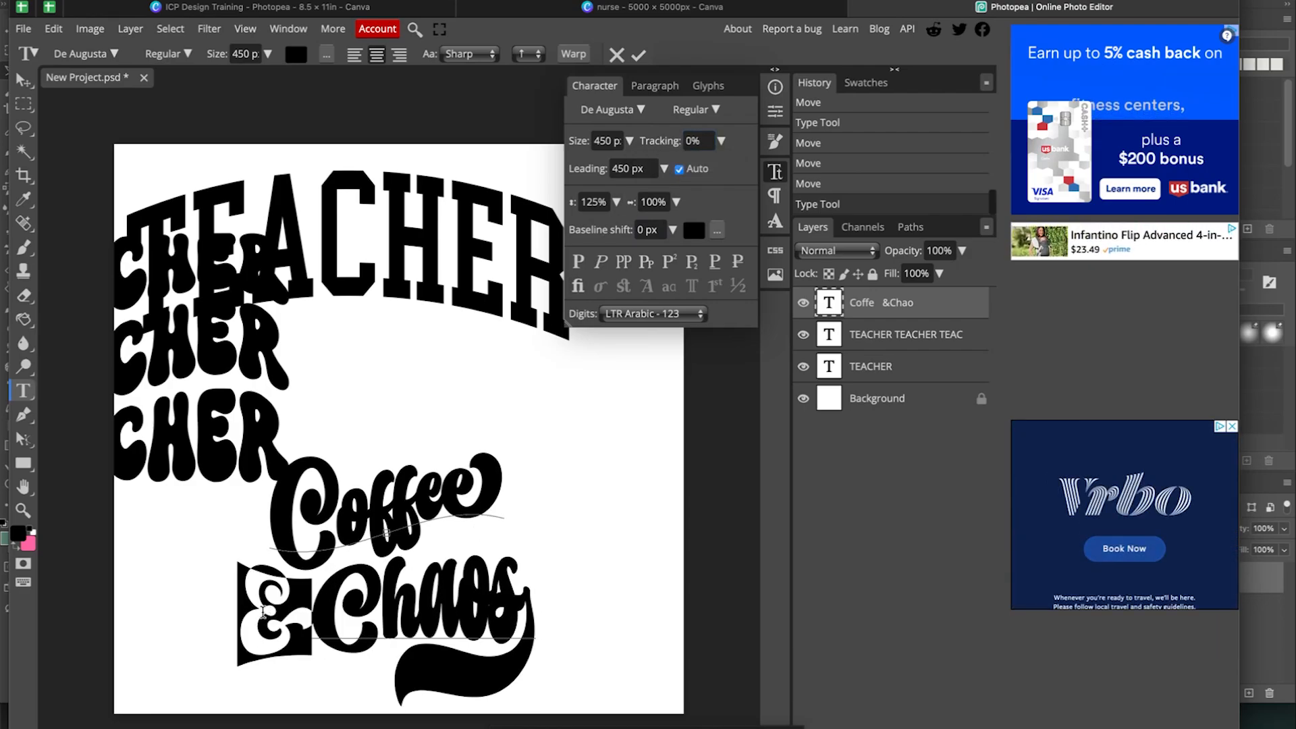
{"action": "left_click", "coordinate": [722, 141]}
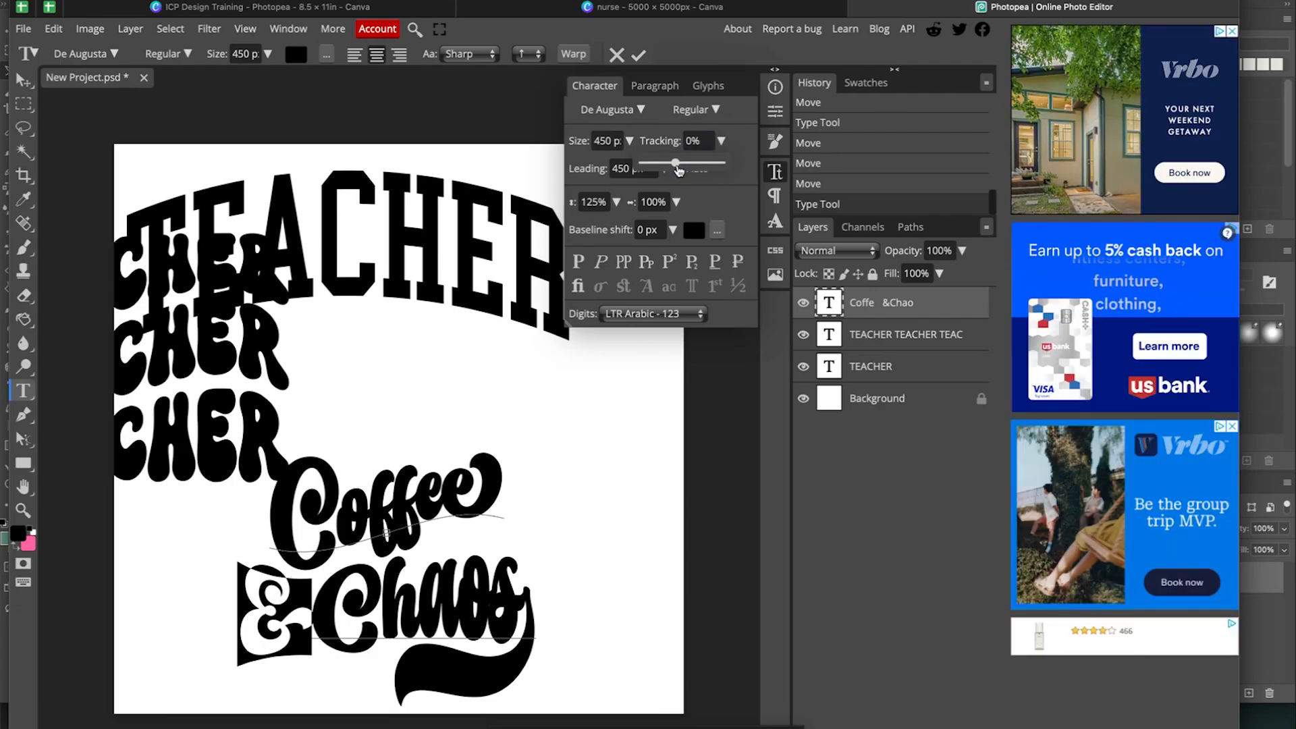
{"action": "left_click_drag", "start_coordinate": [658, 164], "coordinate": [678, 171]}
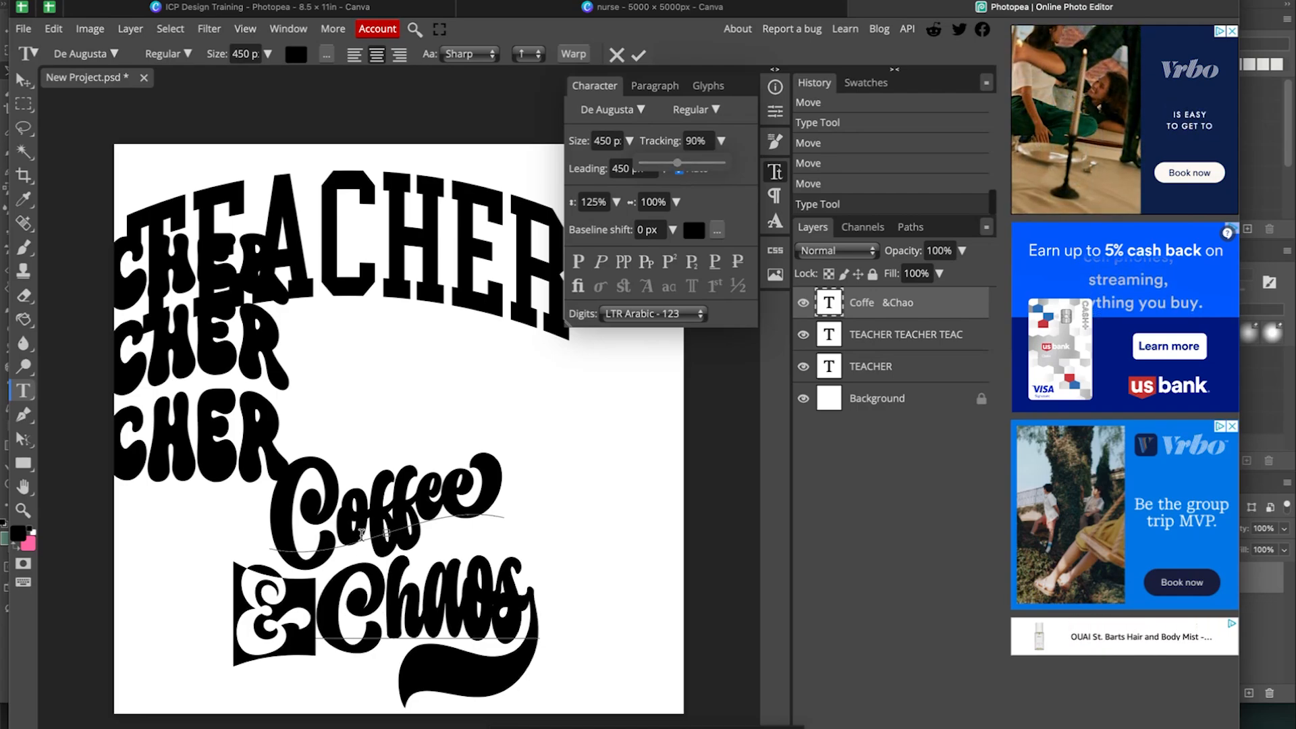
{"action": "left_click", "coordinate": [310, 611]}
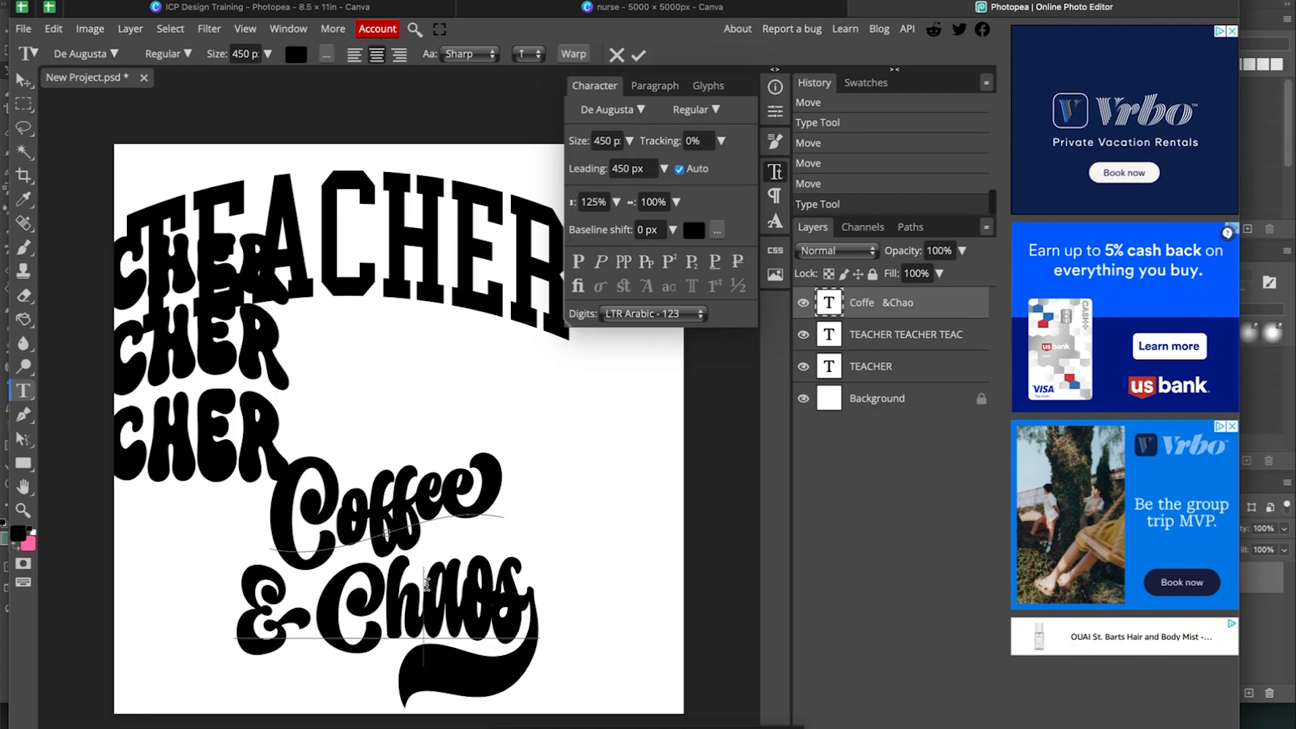
Step: Set the vertical scale of the letters "aos" in Chaos to 140% and apply the text edit
{"action": "left_click_drag", "start_coordinate": [424, 611], "coordinate": [533, 592]}
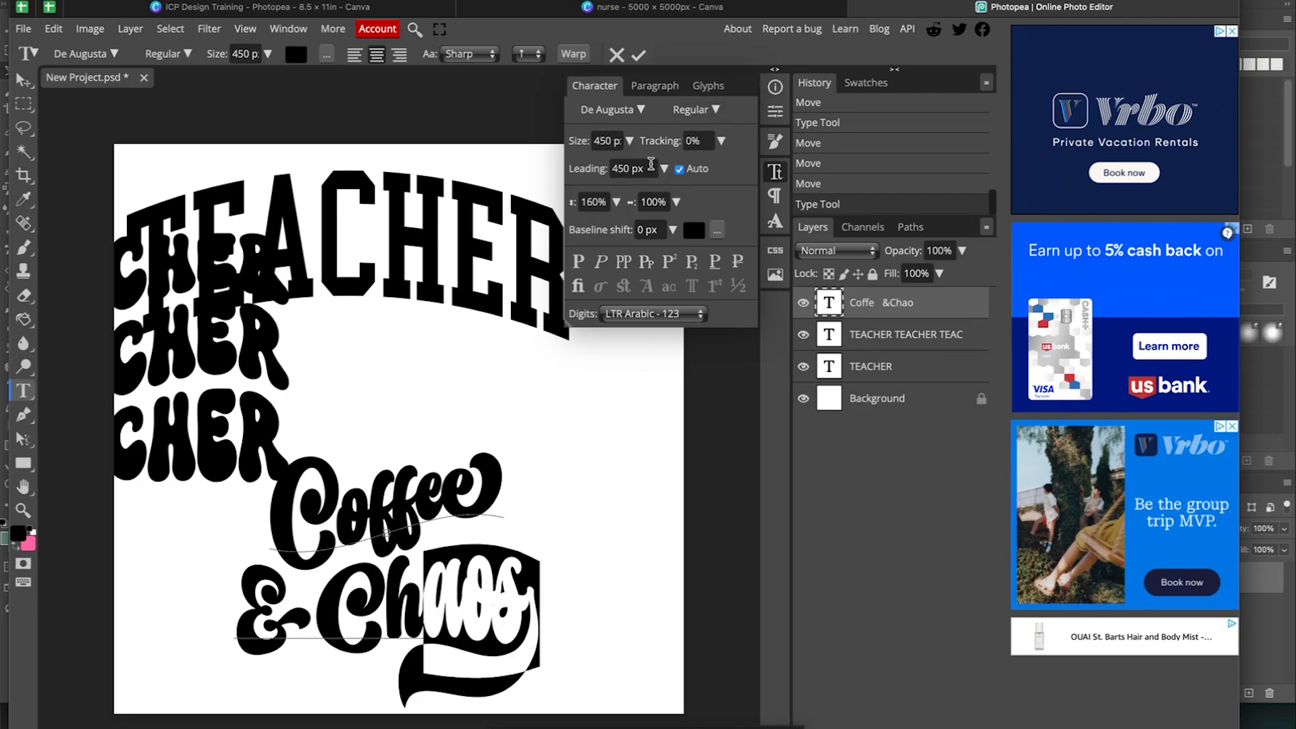
{"action": "left_click", "coordinate": [616, 202]}
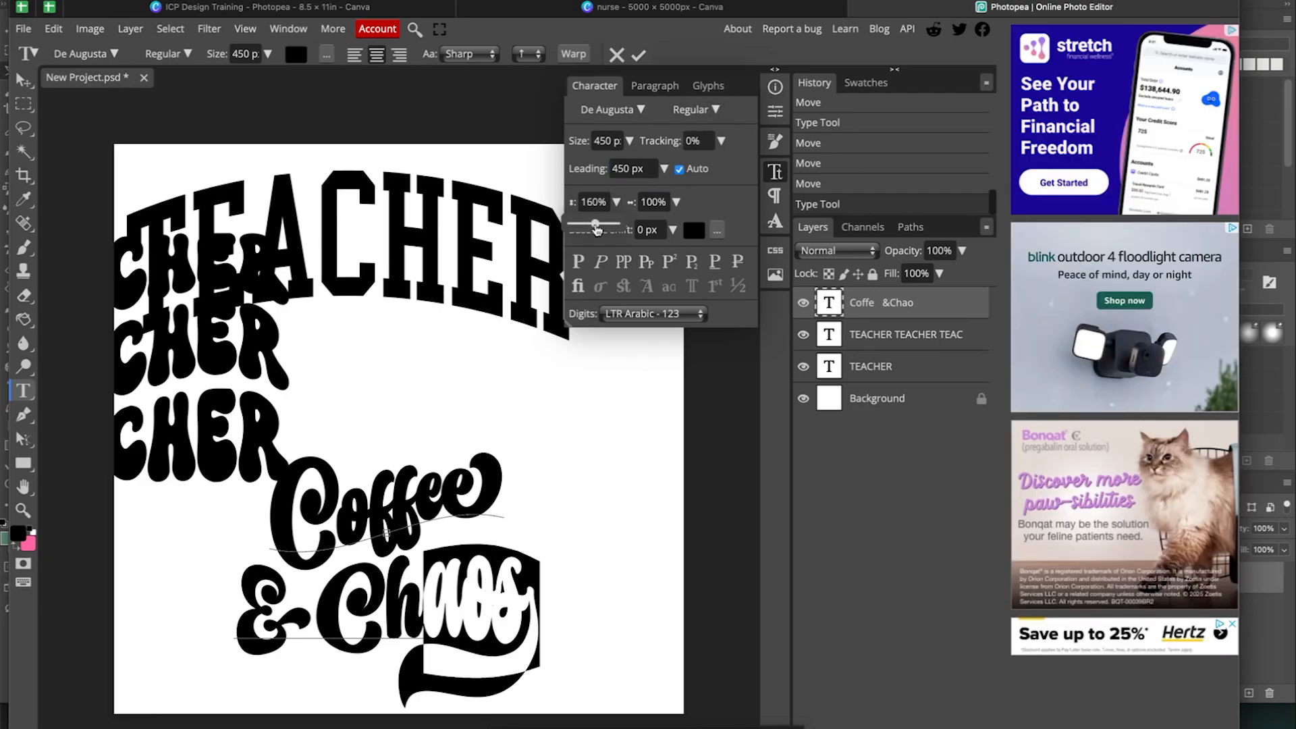
{"action": "left_click_drag", "start_coordinate": [597, 230], "coordinate": [593, 230]}
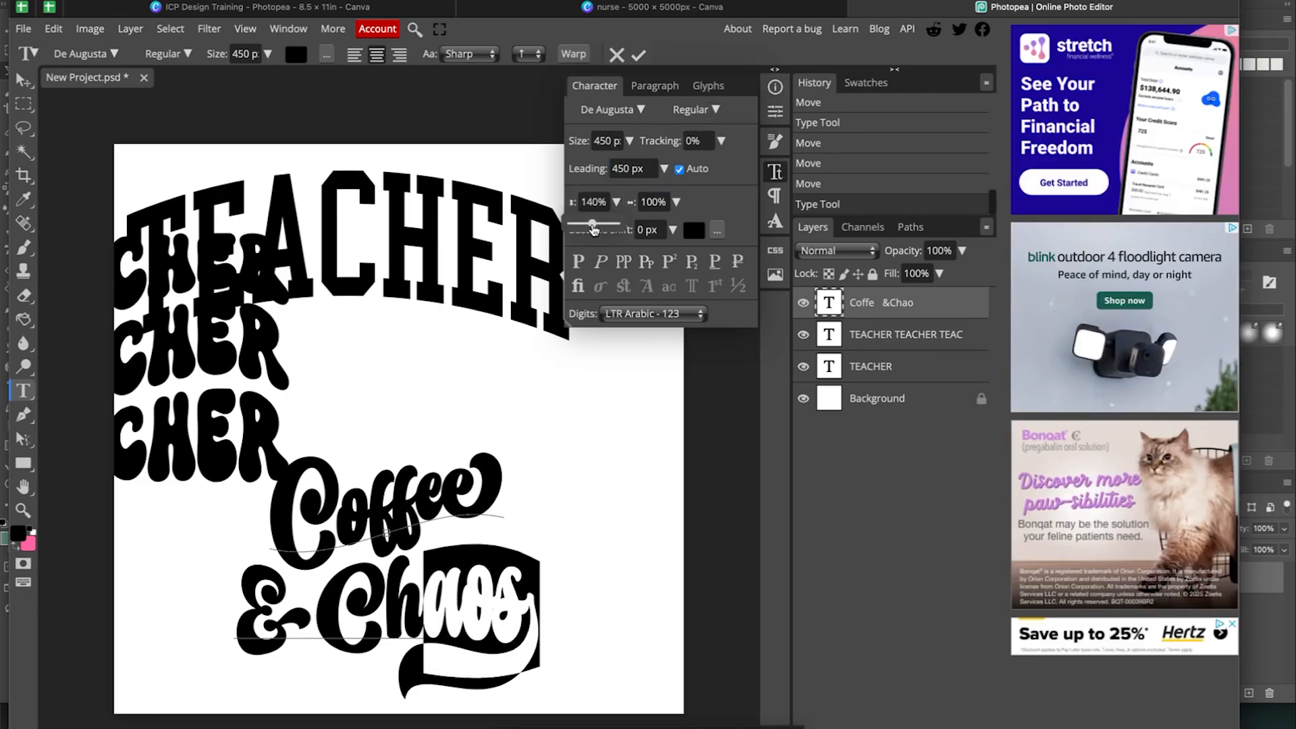
{"action": "left_click", "coordinate": [639, 55]}
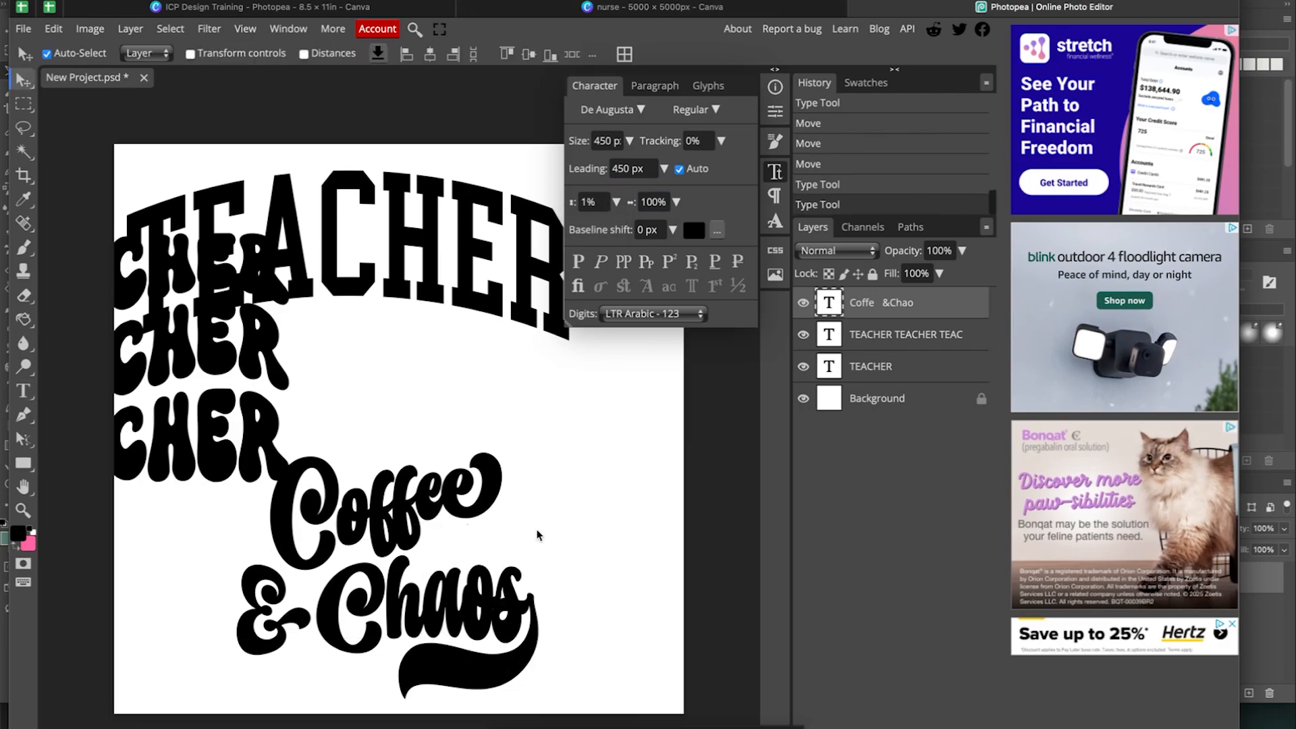